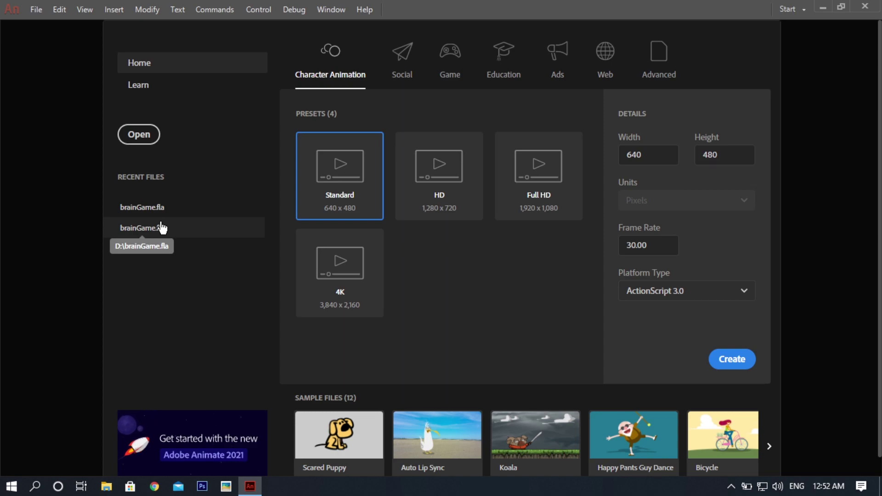
key("Tab")
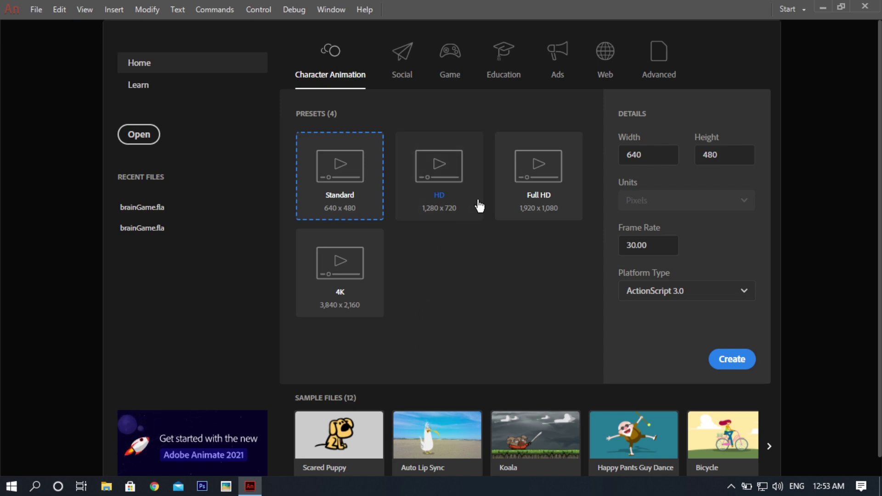
double_click(650, 160)
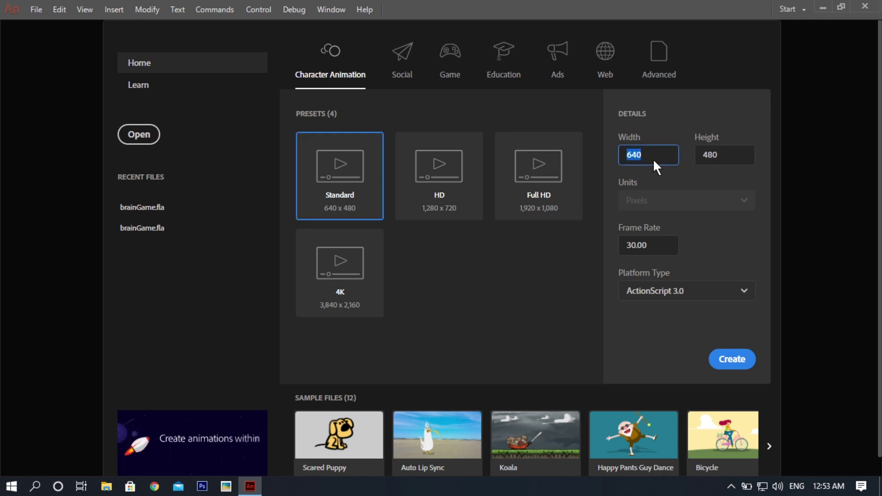
left_click(470, 303)
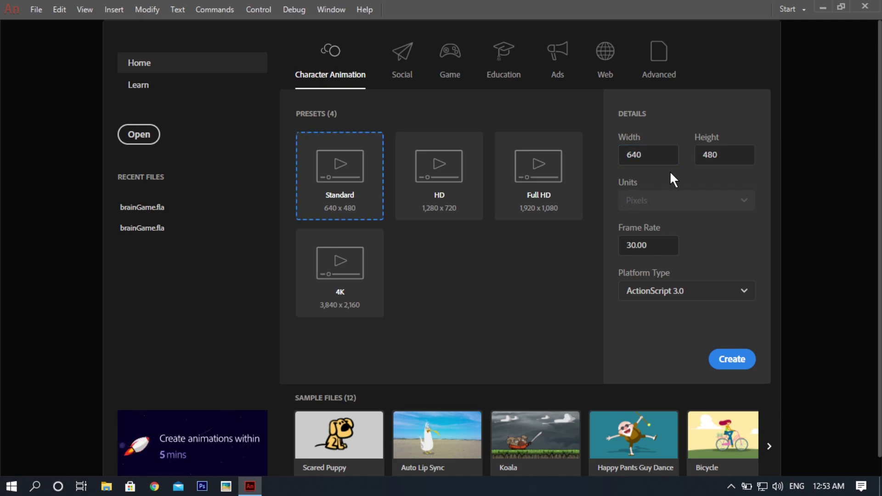
- Set the new document's width to 960 and its height to 540 pixels
left_click(654, 157)
key("BackSpace")
key("BackSpace")
key("BackSpace")
type("7")
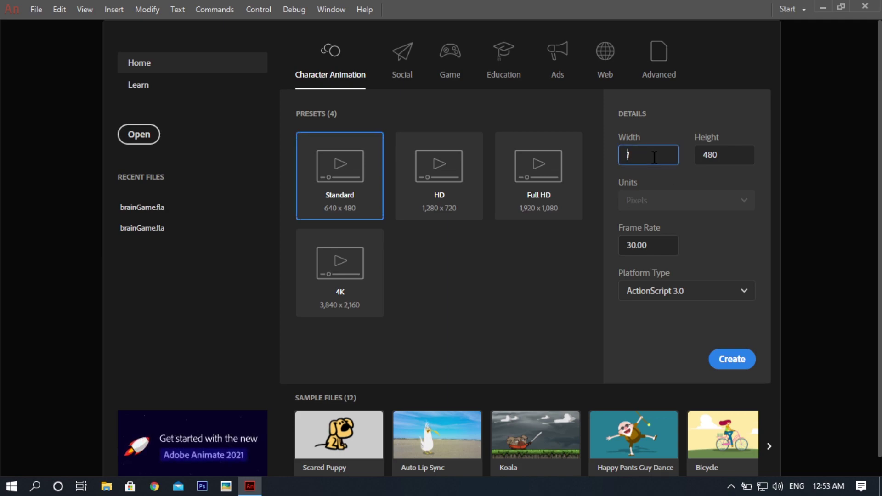
type("960")
key("Tab")
type("4")
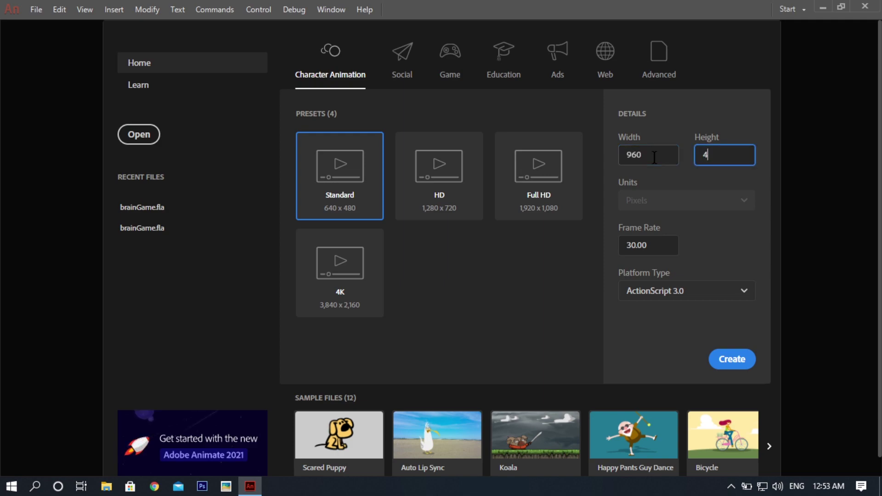
type("540")
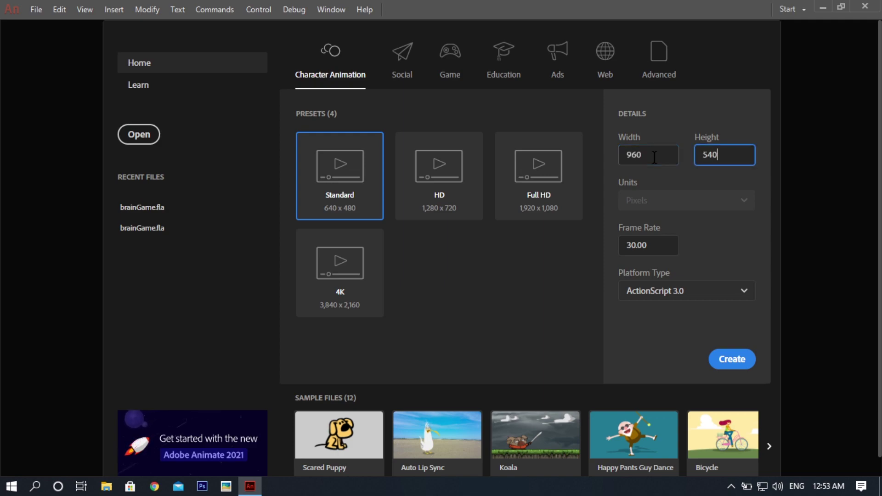
- Create the new document with a frame rate of 30 and ActionScript 3.0 as the platform type
left_click(652, 245)
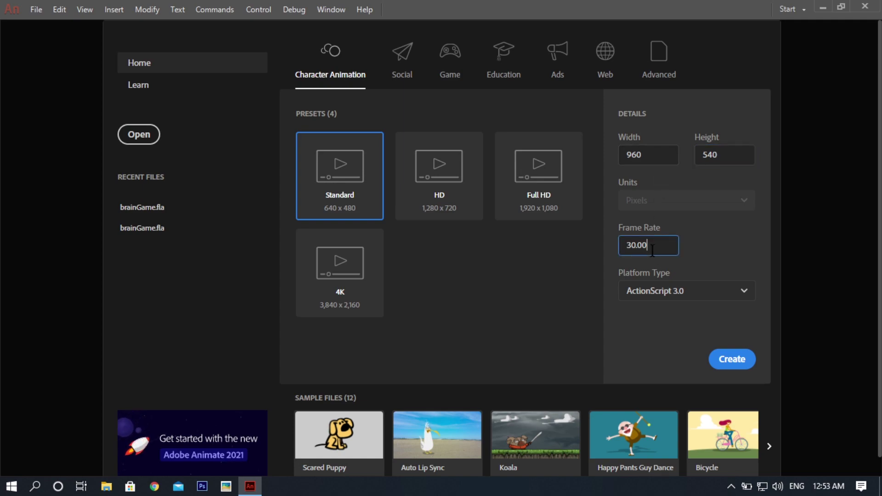
left_click(660, 154)
left_click(719, 155)
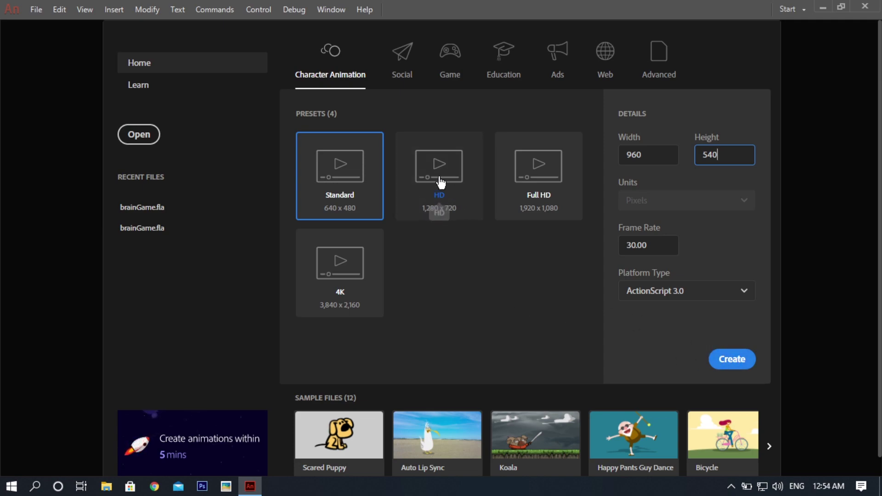
left_click(738, 365)
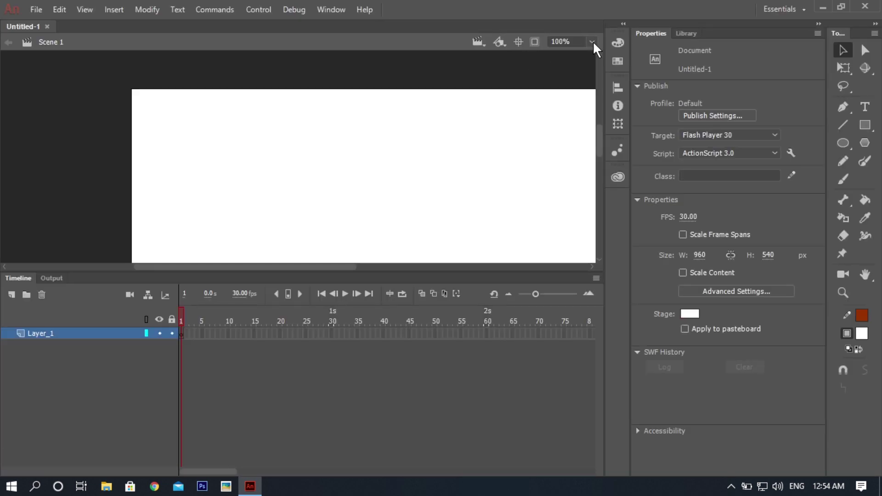
- Set the stage magnification to Show Frame and shrink the timeline area so the whole stage fits
left_click(593, 40)
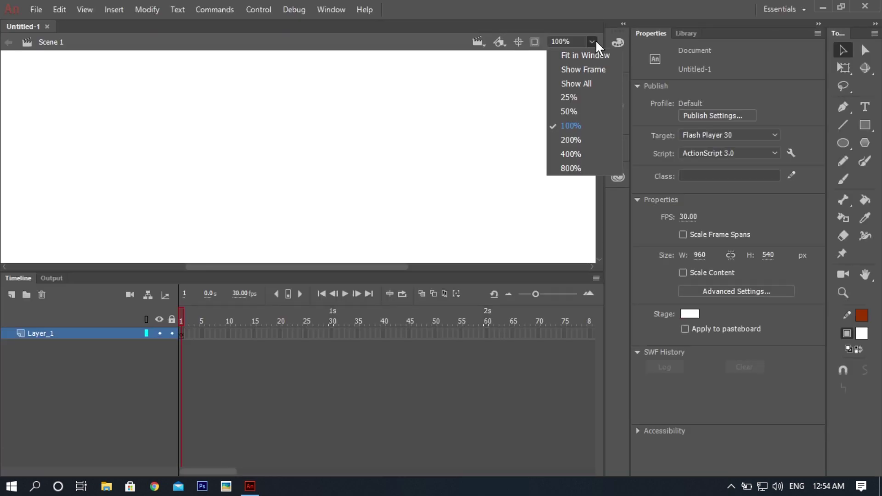
left_click(586, 69)
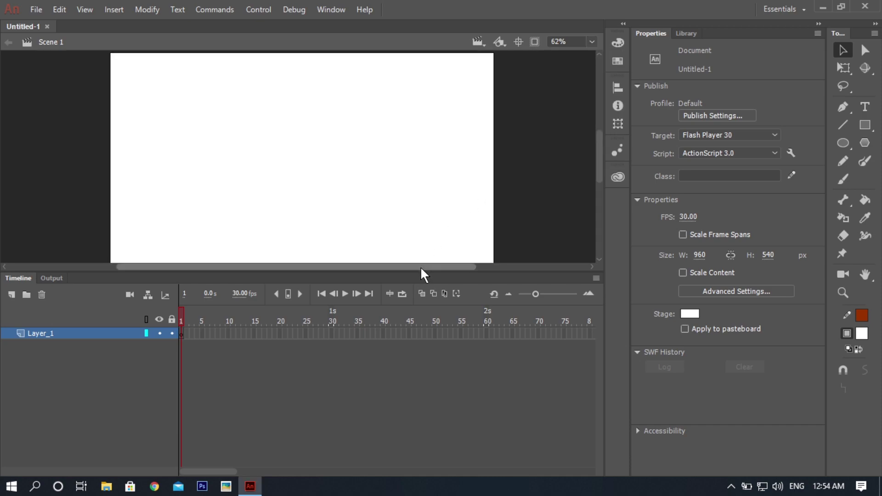
left_click_drag(421, 272, 419, 328)
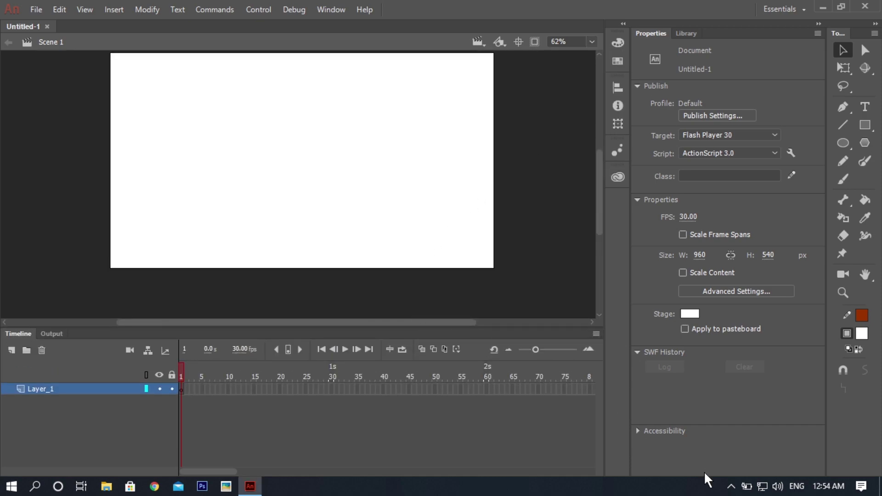
left_click(729, 488)
left_click(527, 282)
scroll(602, 192, "up", 2)
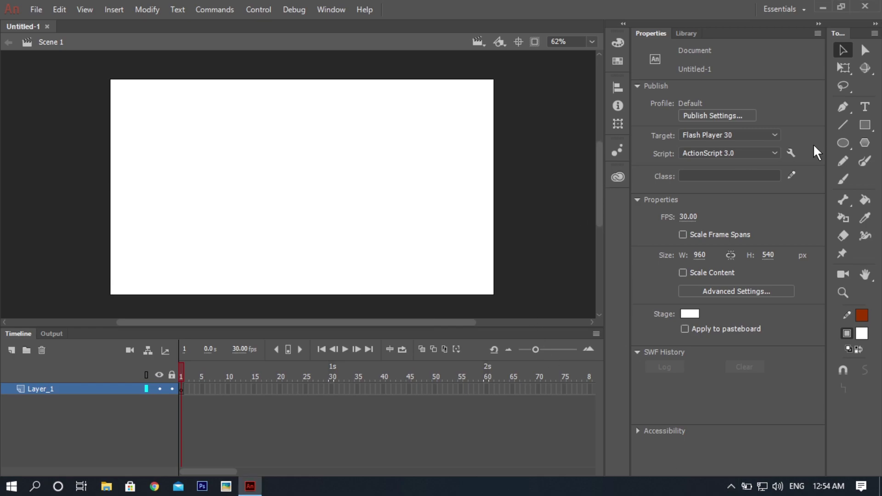
- Draw a rectangle about 191 by 166 px in the stage's upper left with a #993300 brown fill and black stroke
left_click(863, 128)
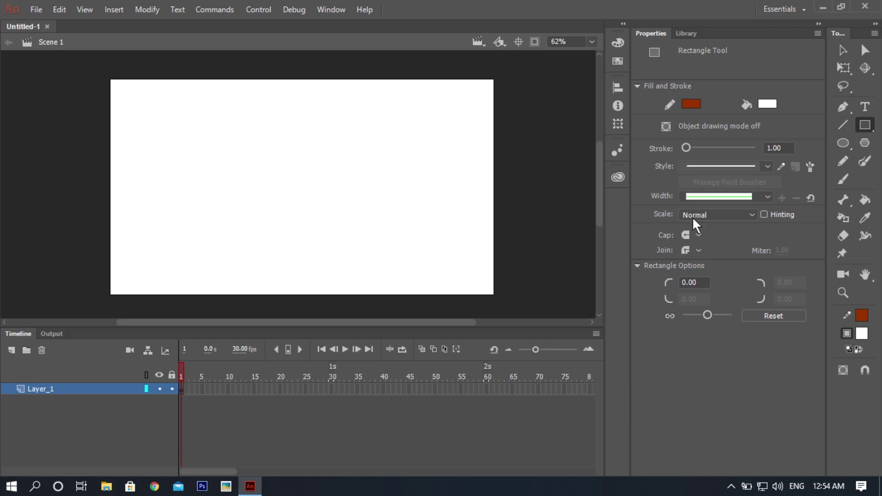
left_click(767, 105)
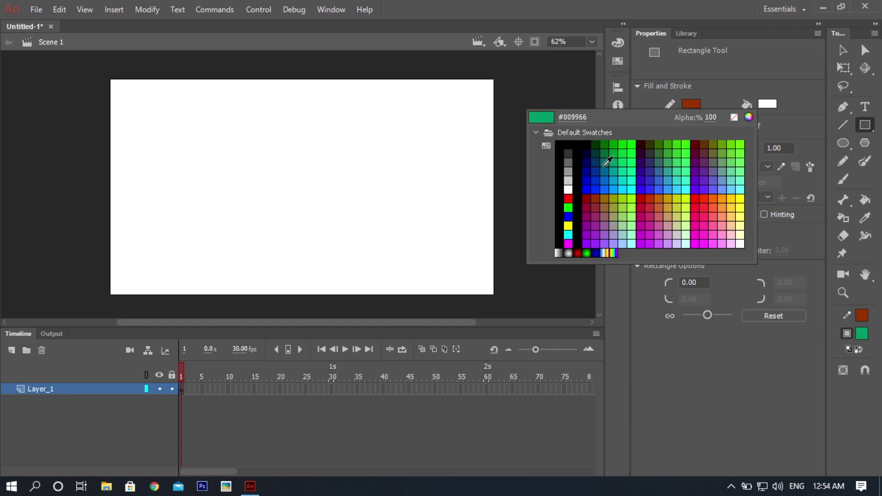
left_click(593, 199)
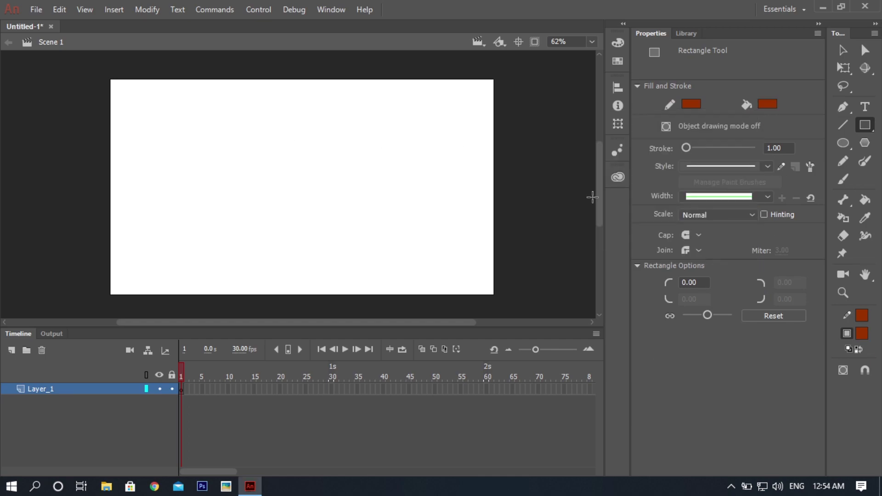
left_click(691, 105)
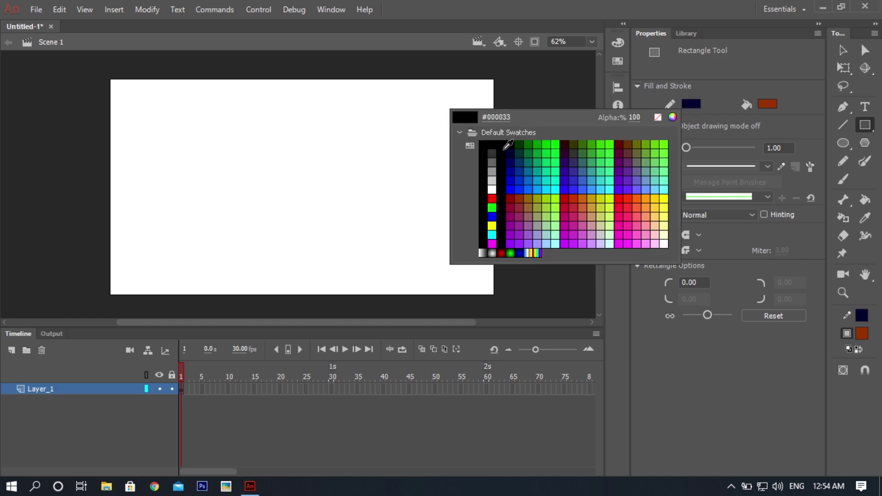
left_click(493, 145)
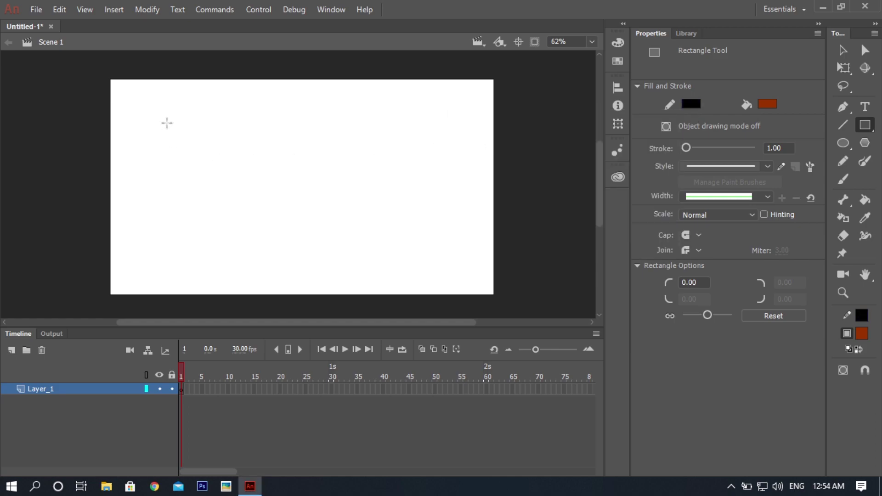
left_click_drag(156, 113, 232, 180)
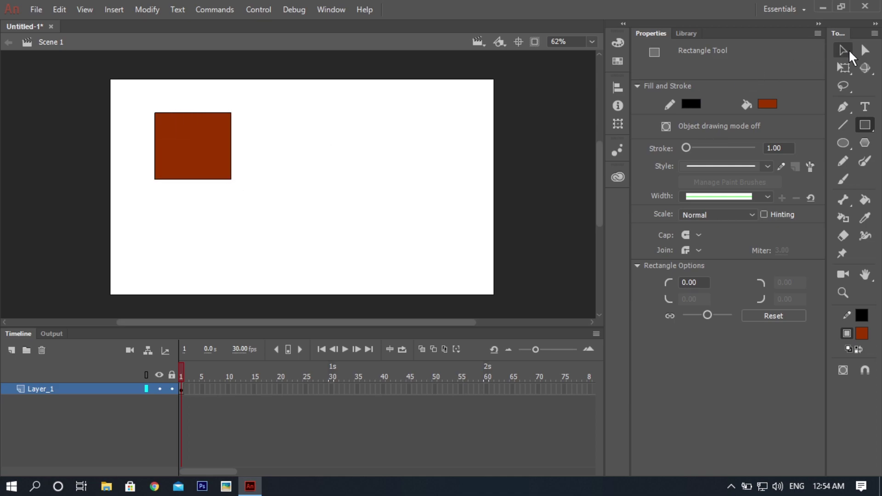
- Duplicate the rectangle with its outline, placing the copy beside the original at about X 491, Y 76
left_click(843, 49)
left_click_drag(258, 90, 85, 223)
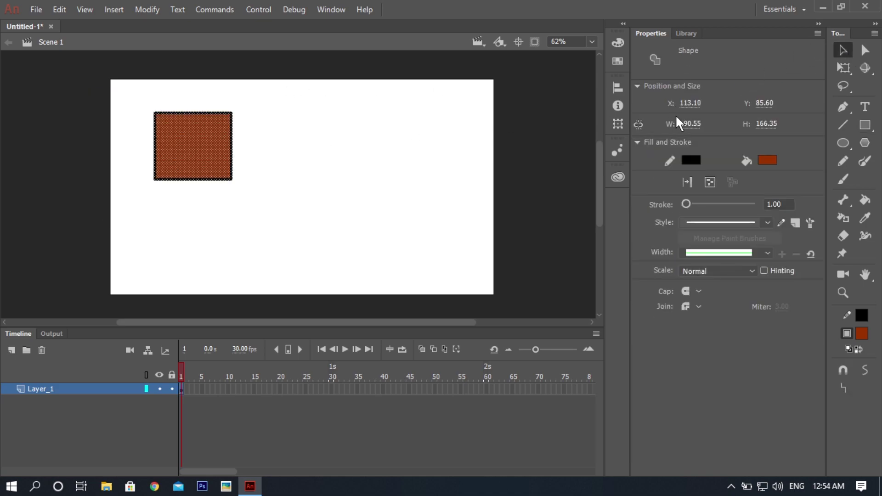
left_click(398, 157)
double_click(200, 138)
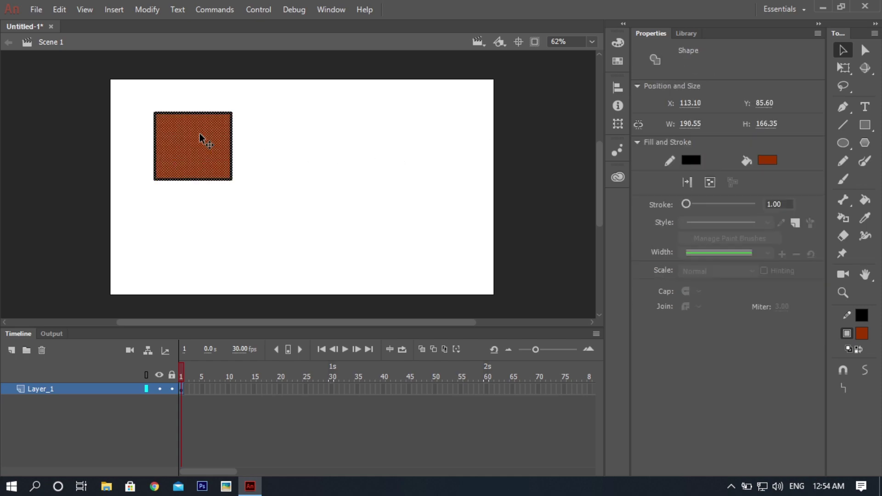
left_click_drag(199, 135, 350, 131)
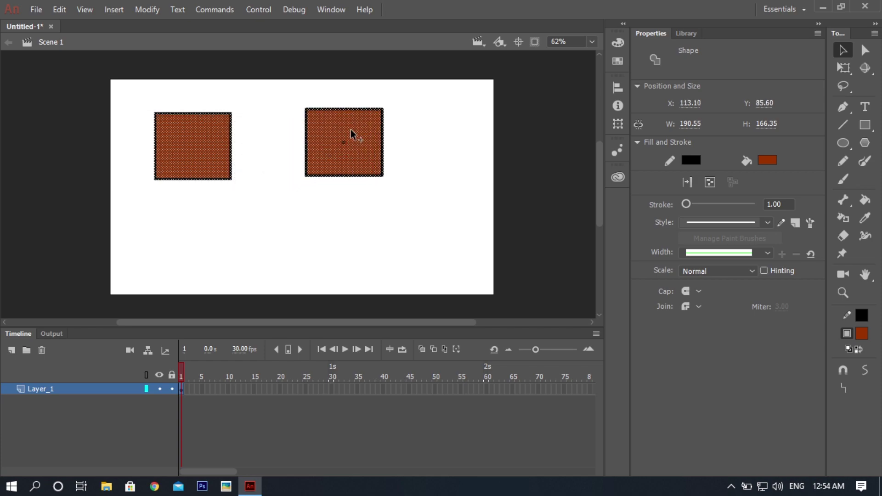
left_click(325, 214)
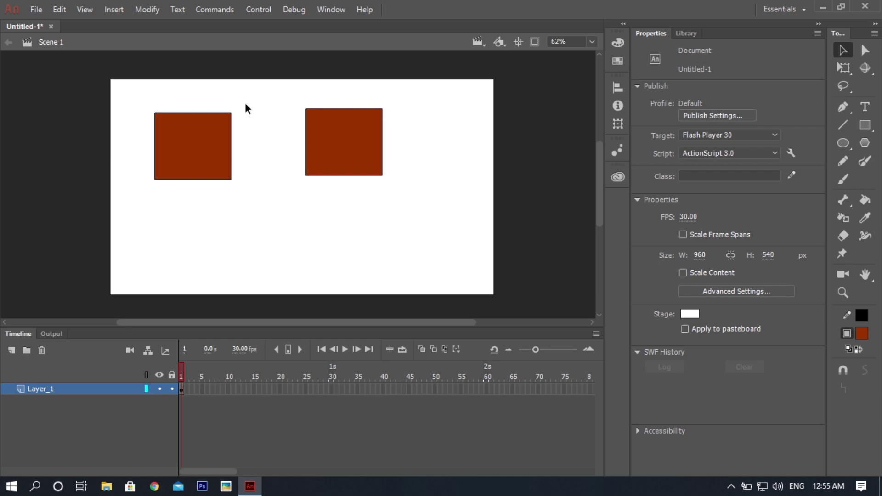
- Convert the right rectangle, fill and outline together, to a Graphic symbol with the default name
left_click(216, 142)
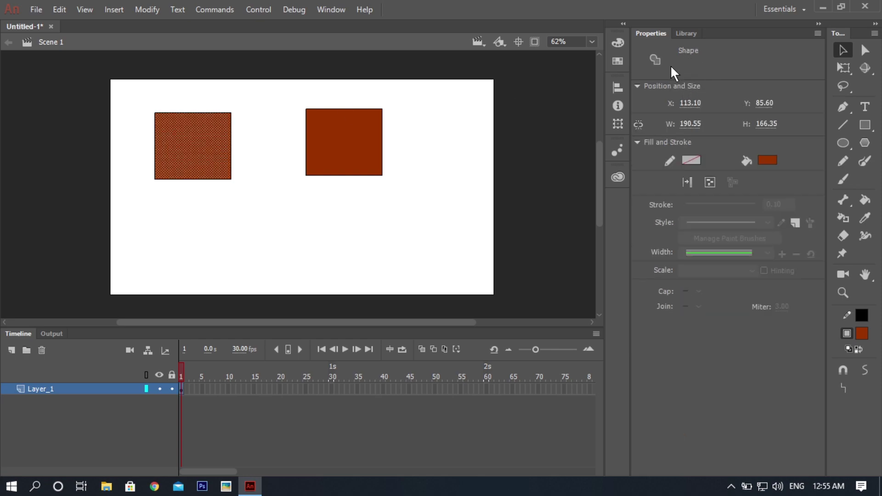
left_click(349, 152)
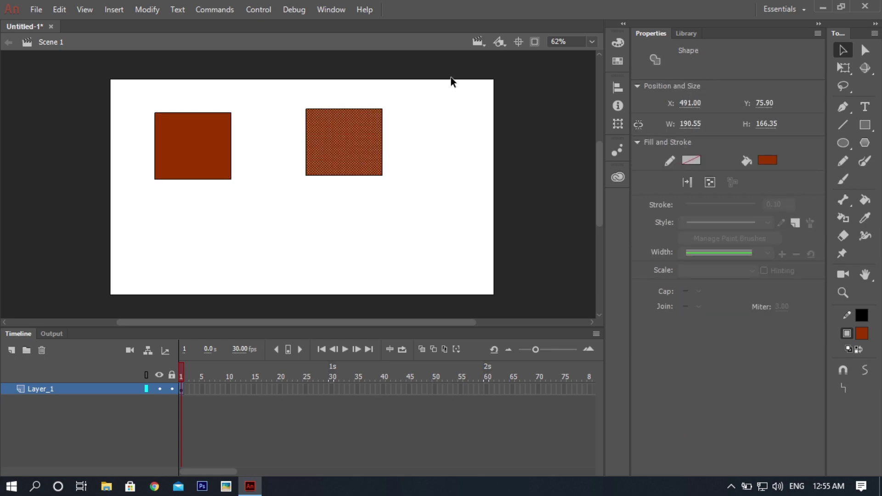
left_click_drag(445, 82, 278, 197)
right_click(353, 137)
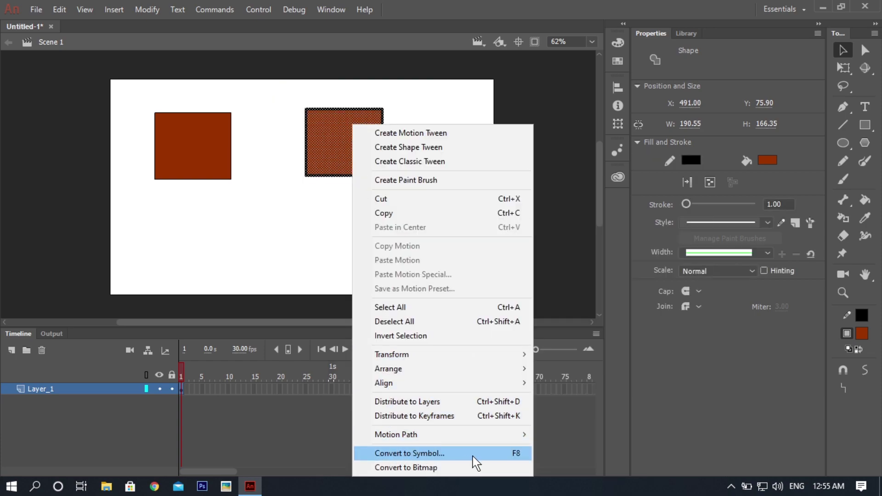
left_click(515, 454)
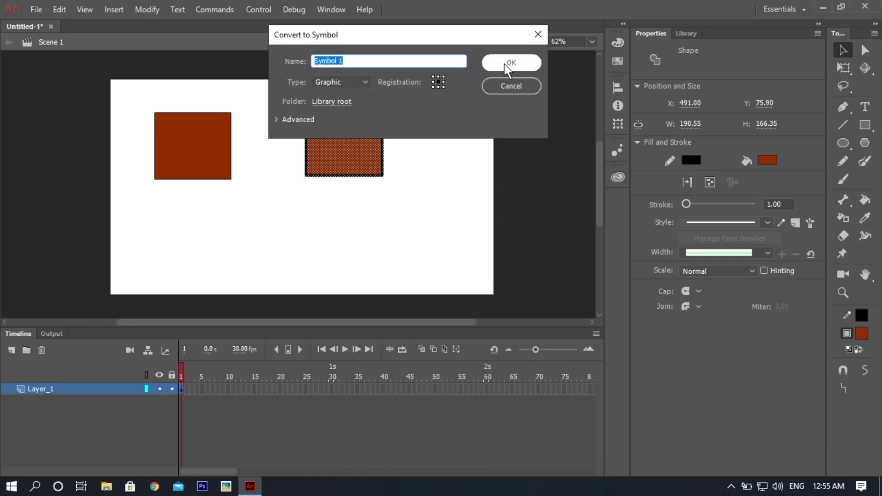
left_click(507, 66)
left_click(421, 208)
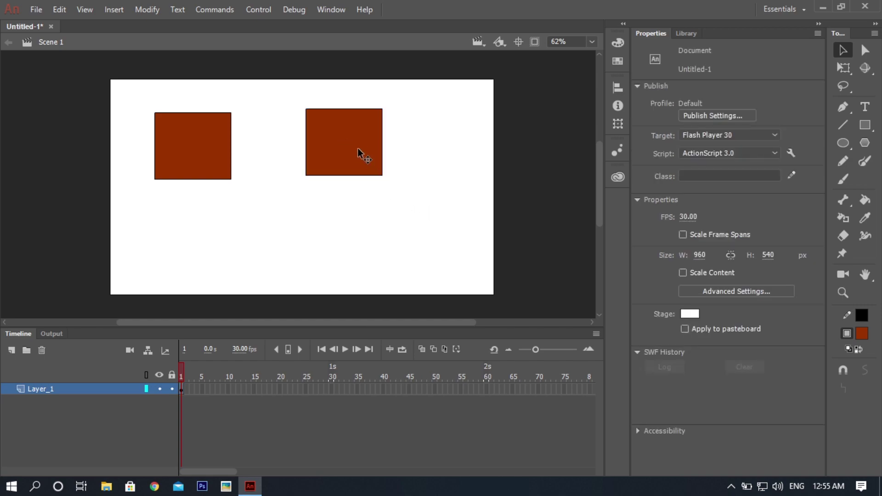
- Move the right rectangle's symbol instance slightly down and right to about X 599, Y 187
left_click_drag(359, 144, 363, 154)
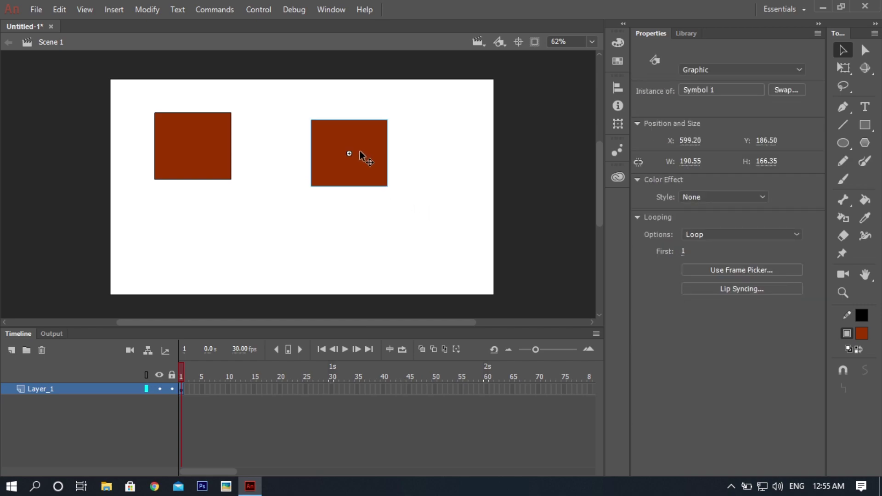
left_click(355, 232)
left_click(365, 167)
left_click(418, 228)
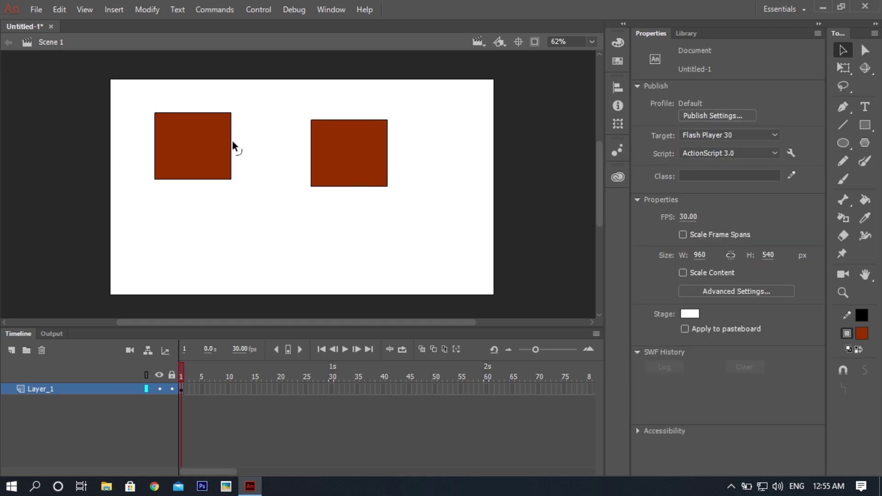
- Delete the symbol instance on the right of the stage and undo the deletion
left_click(324, 164)
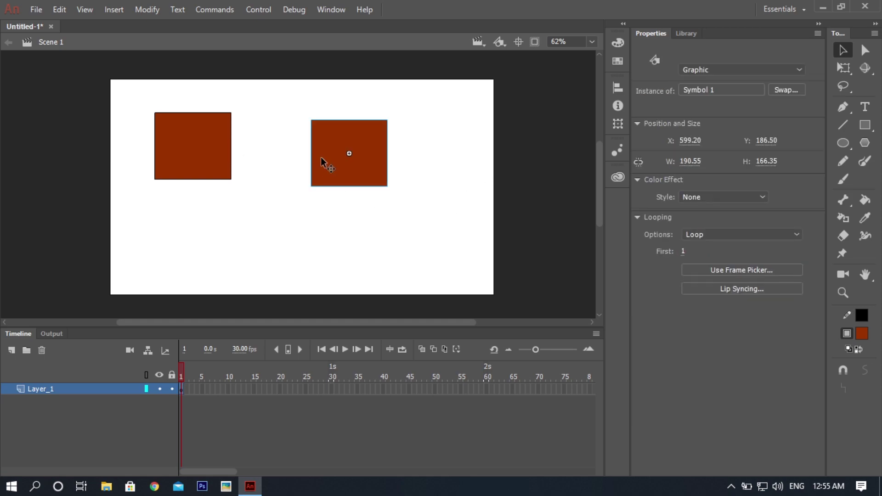
key("Delete")
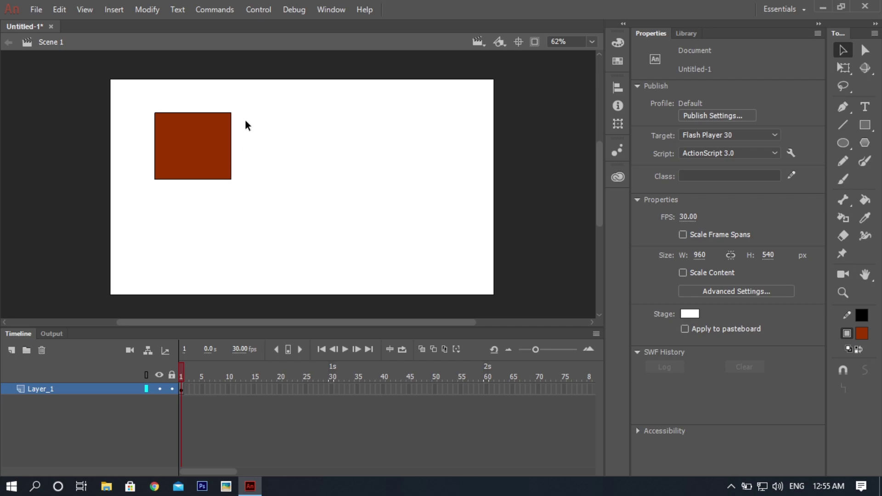
left_click_drag(253, 94, 435, 55)
key("ctrl+z")
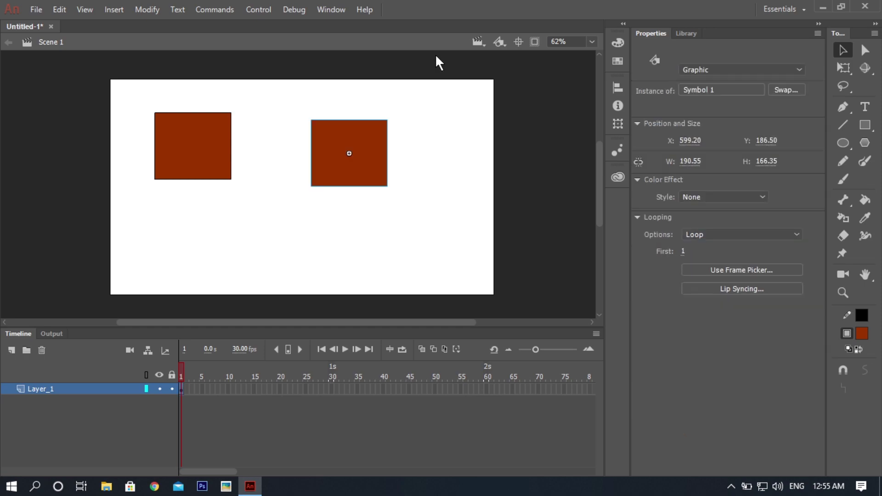
- Change the left rectangle's fill to a bright teal green
left_click(211, 132)
left_click(767, 161)
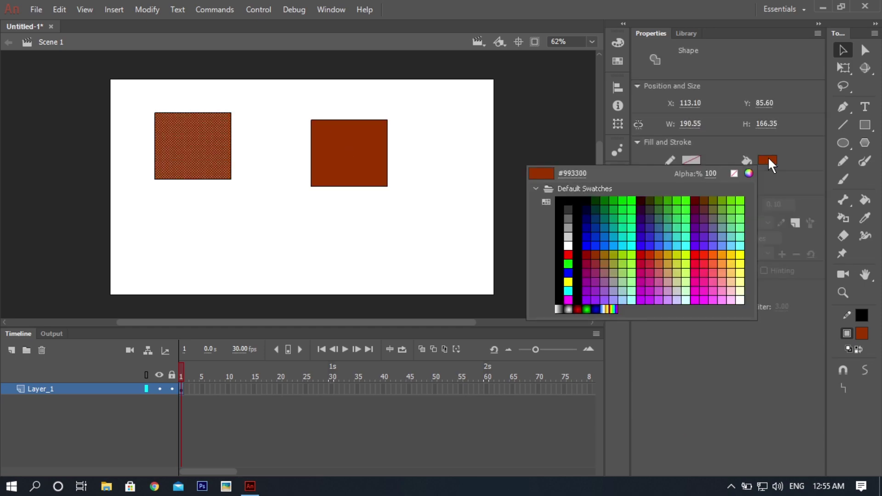
left_click(623, 223)
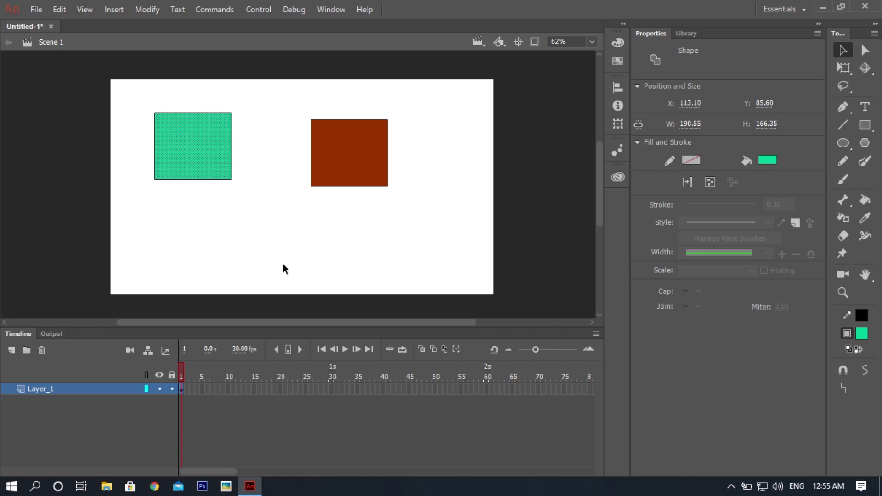
- Select the teal rectangle's fill and outline, and the brown symbol instance, to compare how each object's properties are listed
left_click(262, 128)
left_click_drag(260, 94, 112, 191)
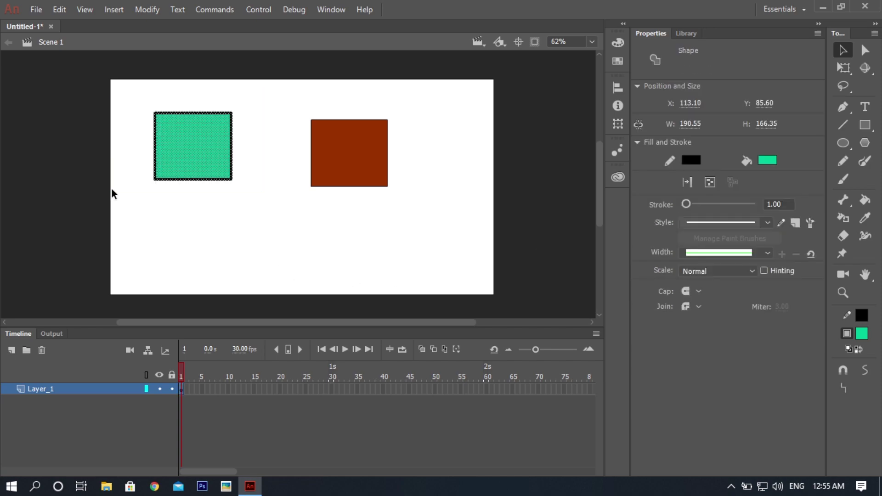
left_click_drag(286, 100, 429, 218)
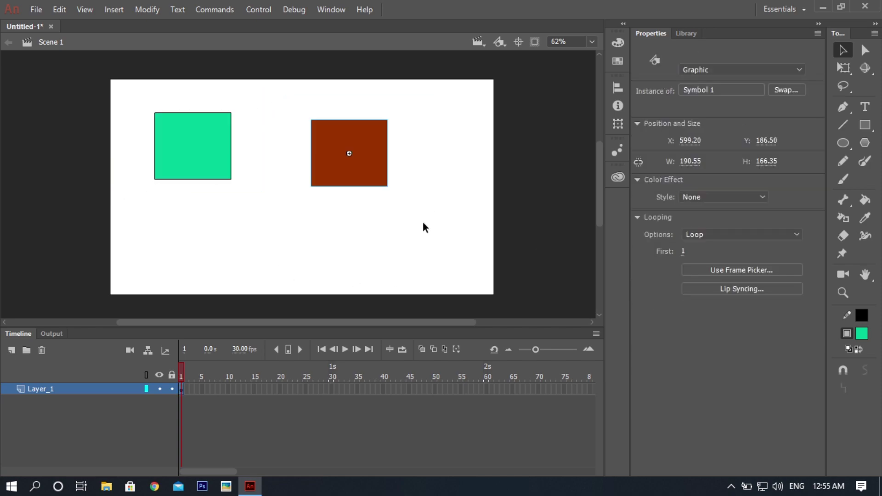
left_click(396, 256)
- Delete both the brown symbol instance and the teal rectangle from the stage, checking the library for the stored symbol
left_click(354, 161)
key("Delete")
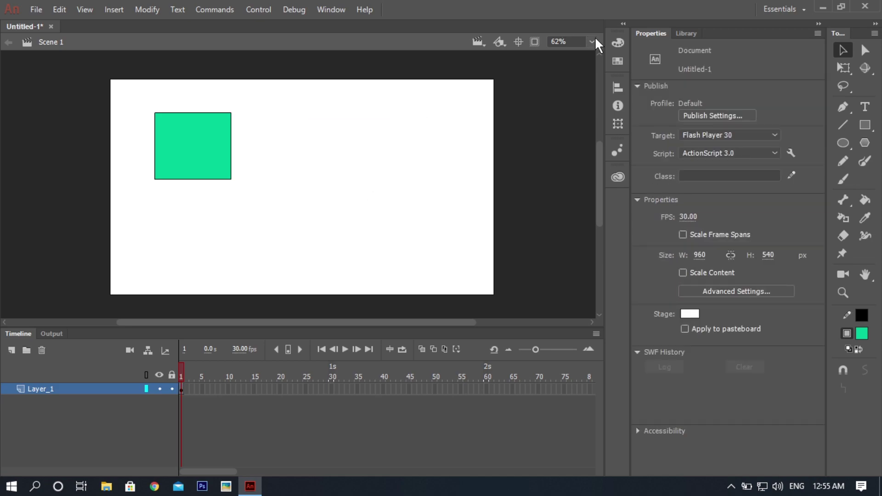
left_click(679, 33)
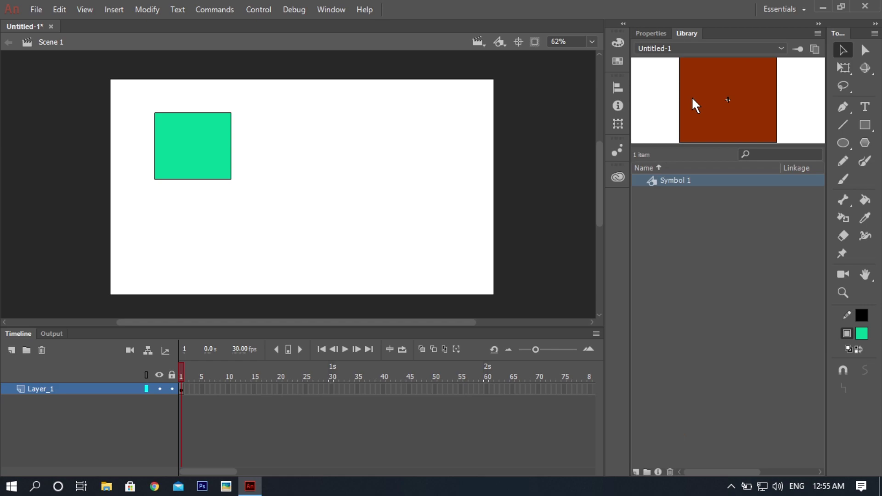
left_click_drag(262, 89, 104, 213)
key("Delete")
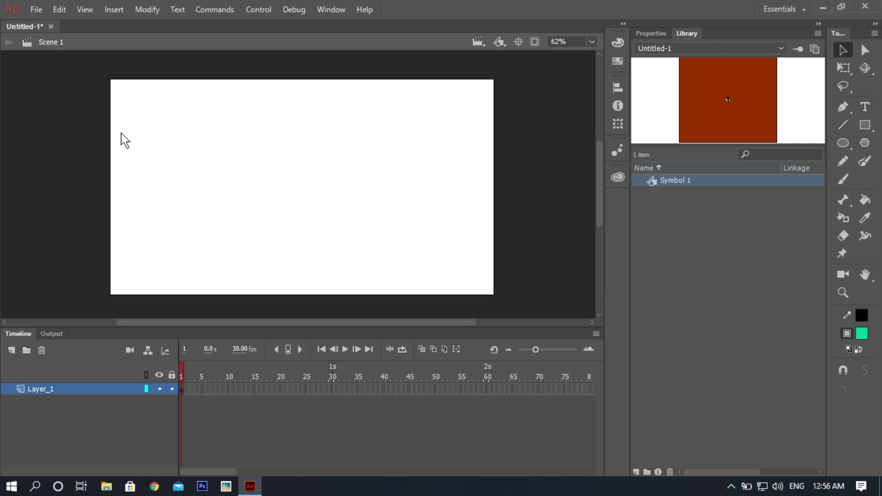
- Save the document in the Documents folder as an Animate Document named symbols
key("ctrl+s")
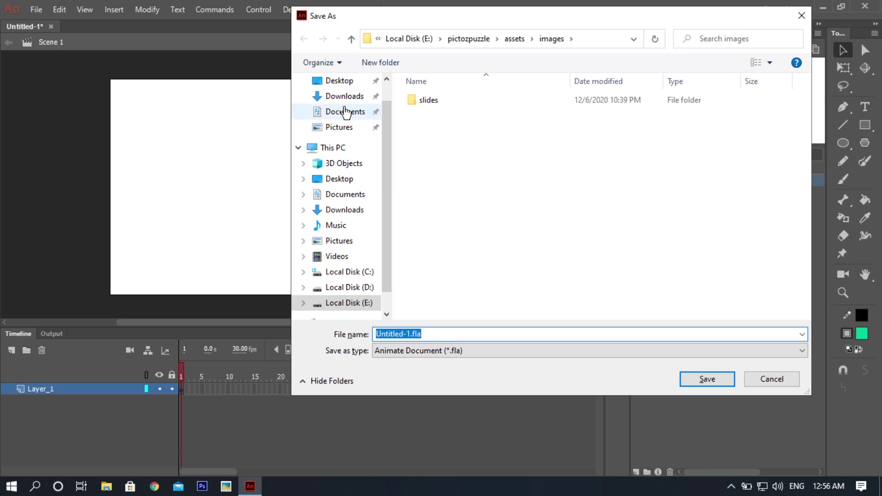
left_click(346, 112)
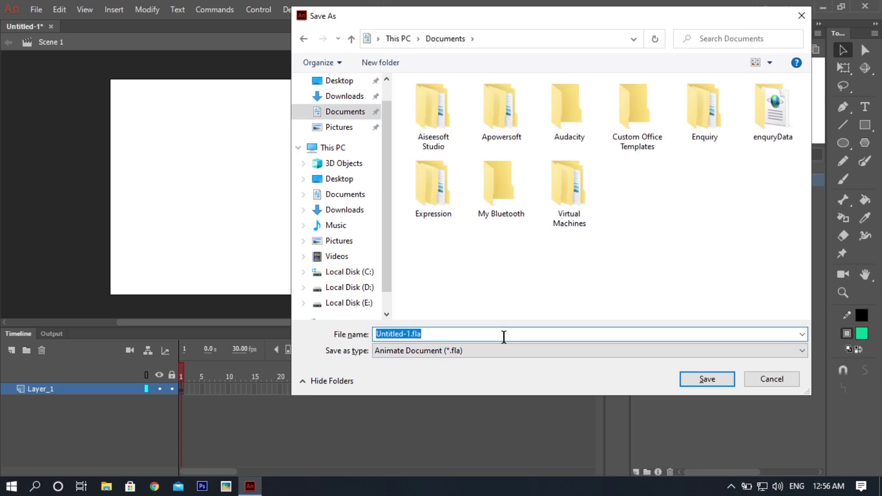
type("symb")
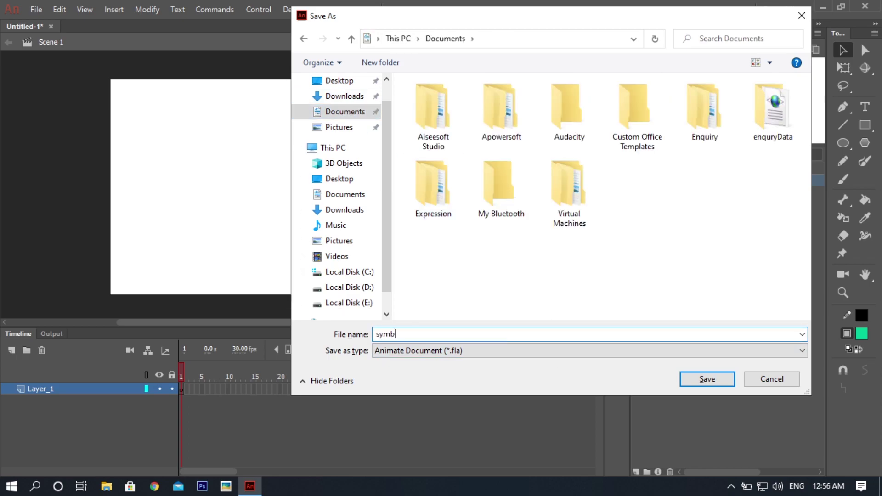
type("ols")
key("Return")
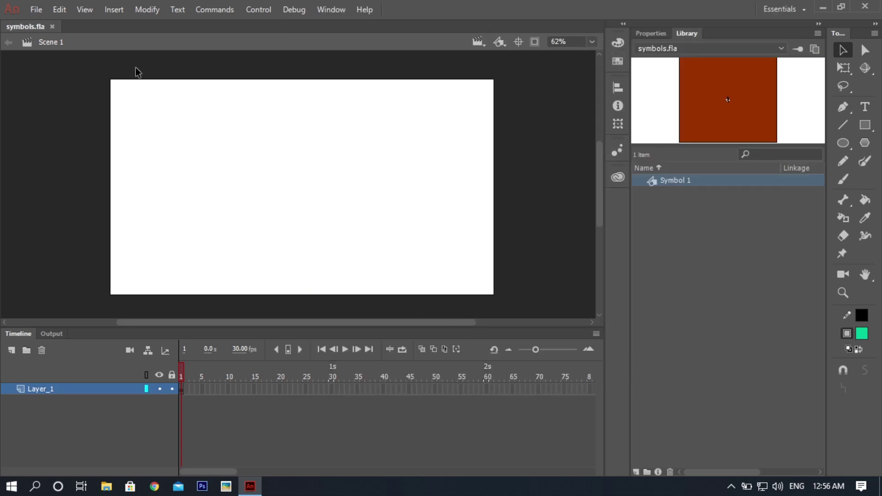
- Close the document and reopen symbols.fla from the recent files, with the stage zoomed out
left_click(53, 26)
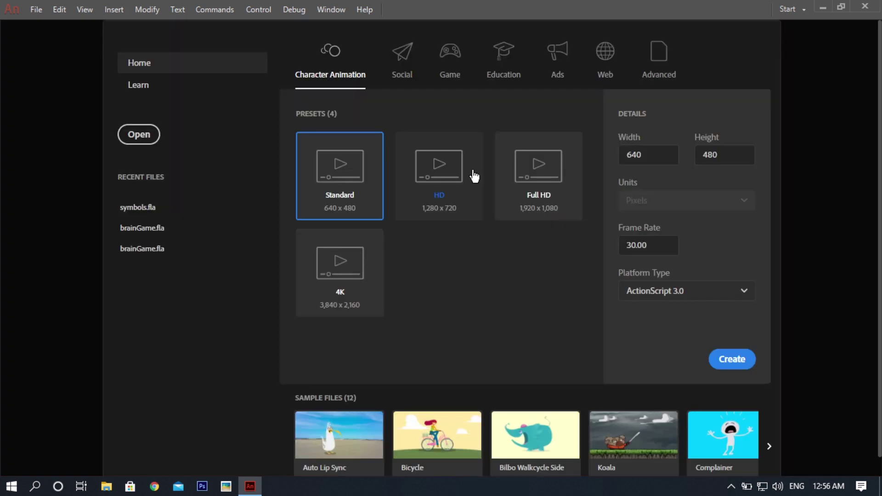
left_click(151, 212)
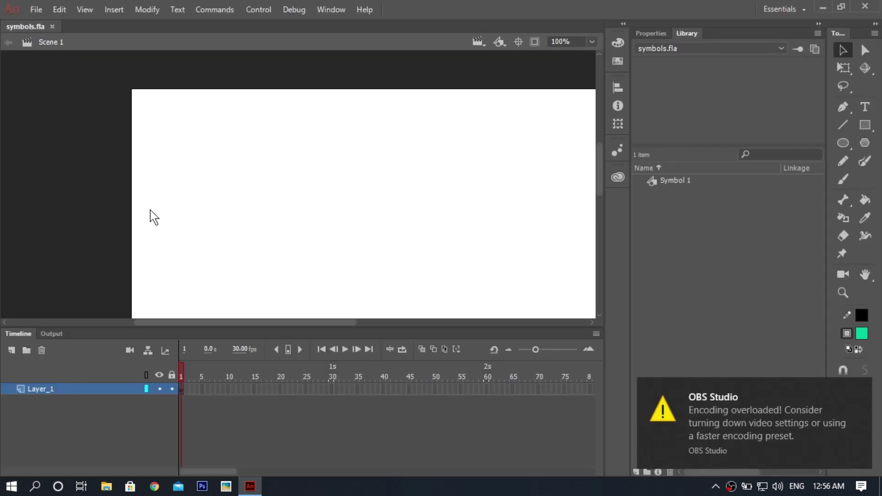
left_click(592, 41)
left_click(586, 65)
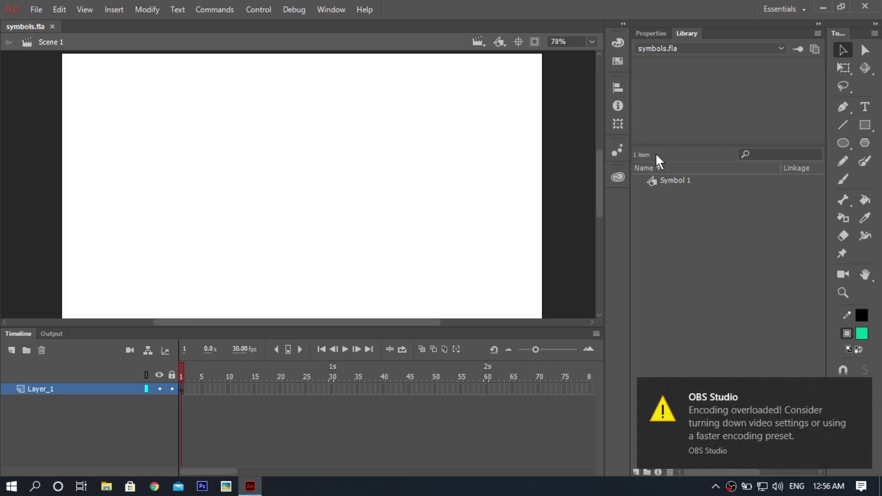
- Place an instance of Symbol 1 from the library on the upper middle of the stage
left_click(665, 177)
left_click_drag(712, 96, 357, 162)
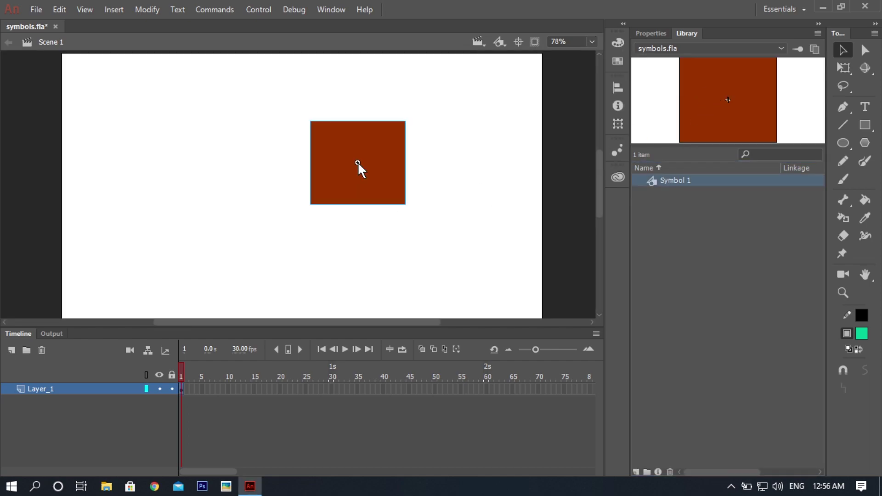
left_click(453, 183)
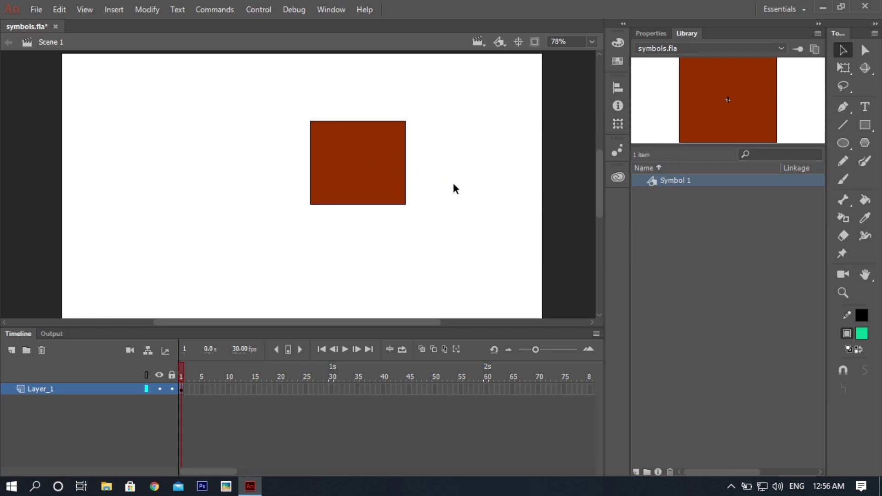
- Select the symbol instance and check where the Library panel can be turned on
left_click(394, 175)
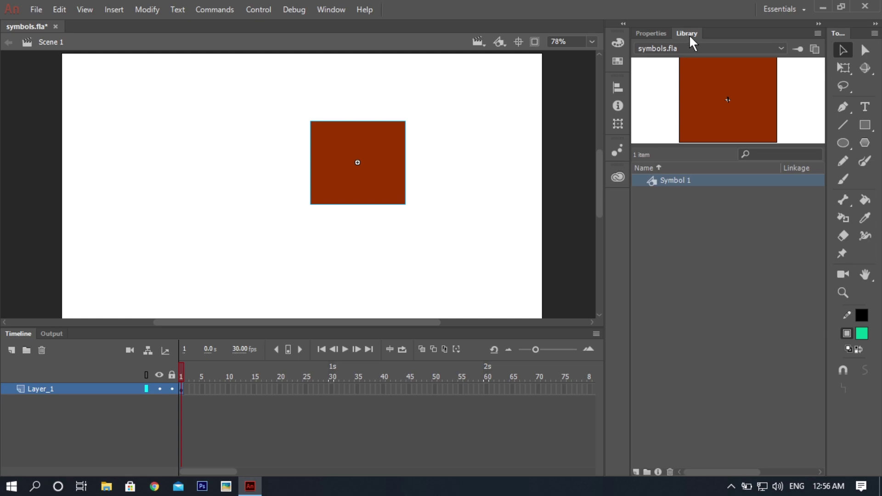
left_click(328, 9)
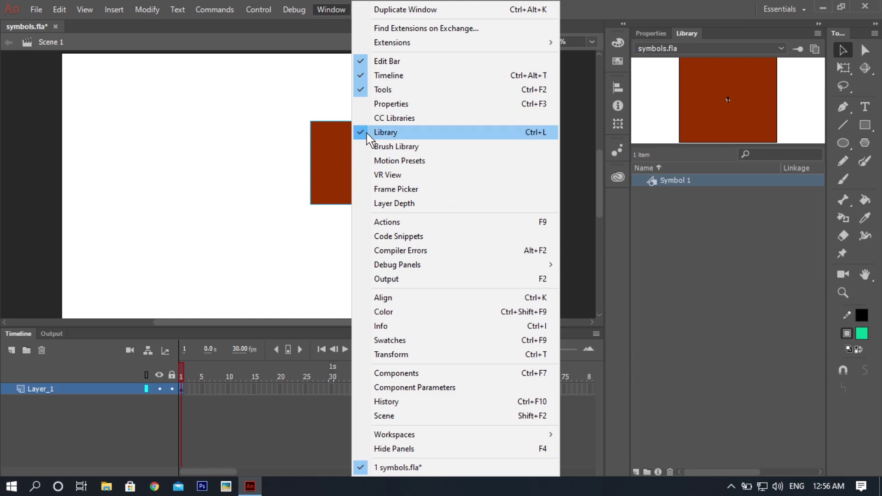
left_click(222, 179)
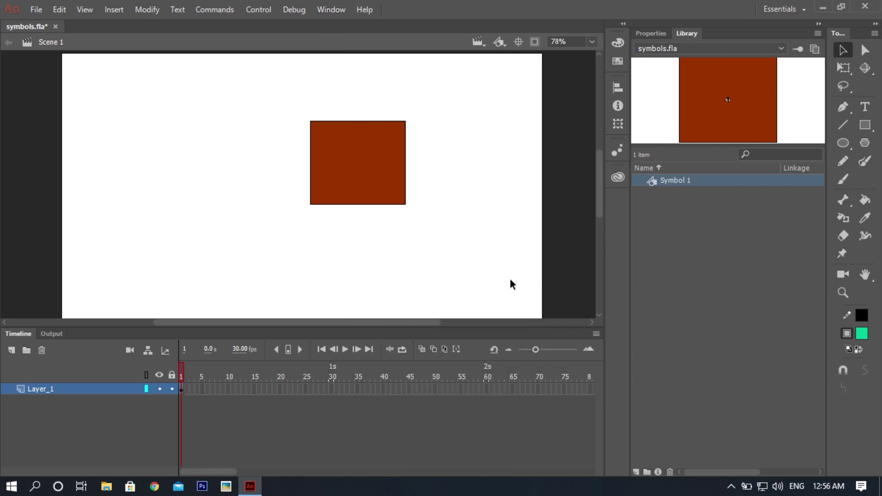
- Delete the Symbol 1 instance from the stage and undo the deletion
left_click(378, 175)
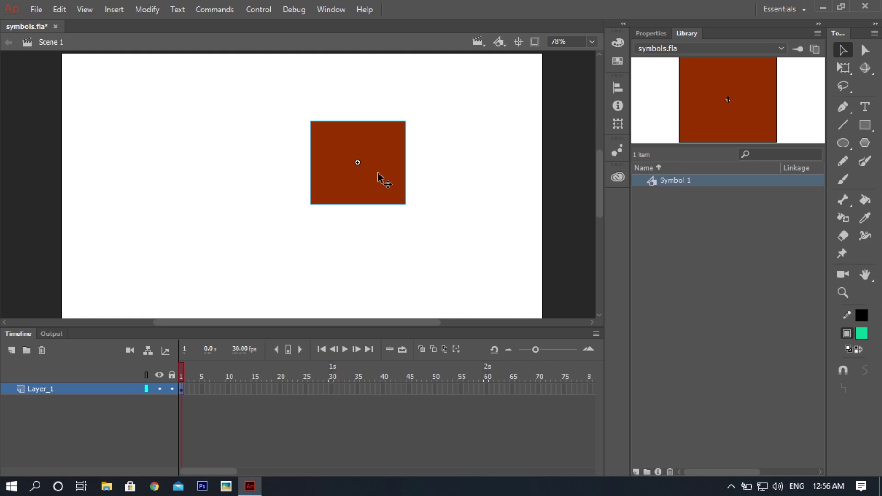
key("Delete")
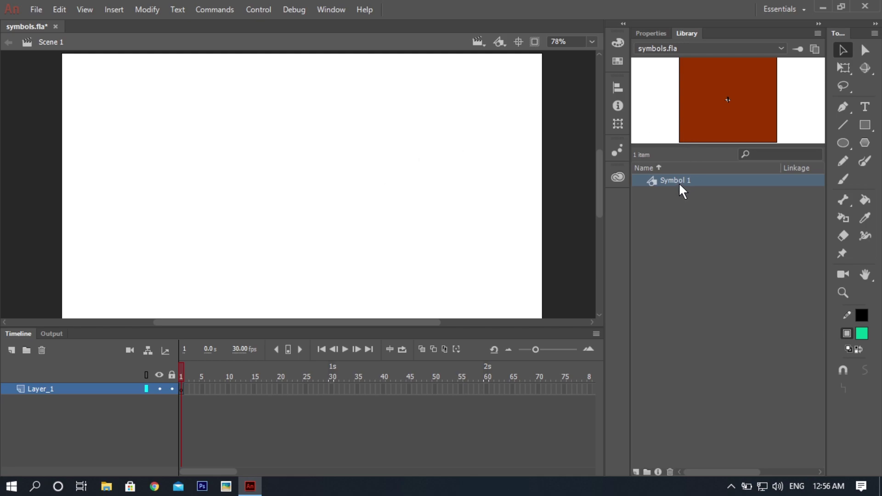
key("ctrl+z")
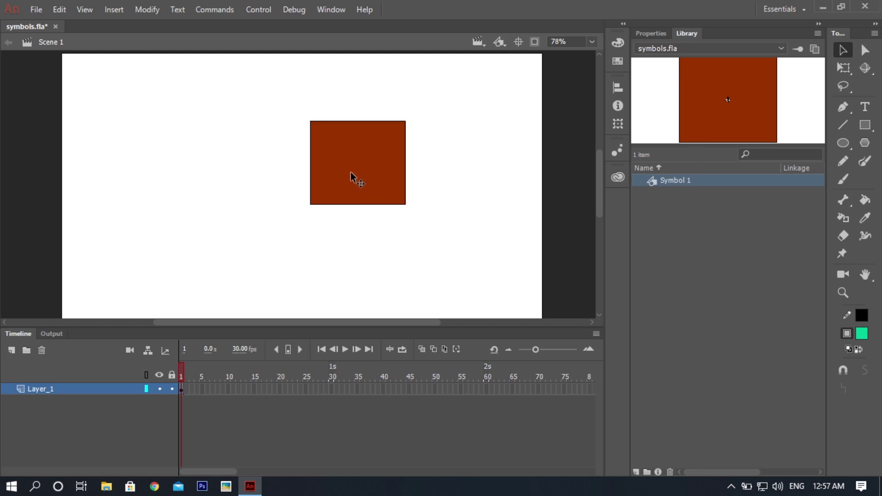
- Move the symbol instance left and draw two separate teal circles, each nearly 90 px across, just below its lower corners
left_click_drag(346, 168, 269, 171)
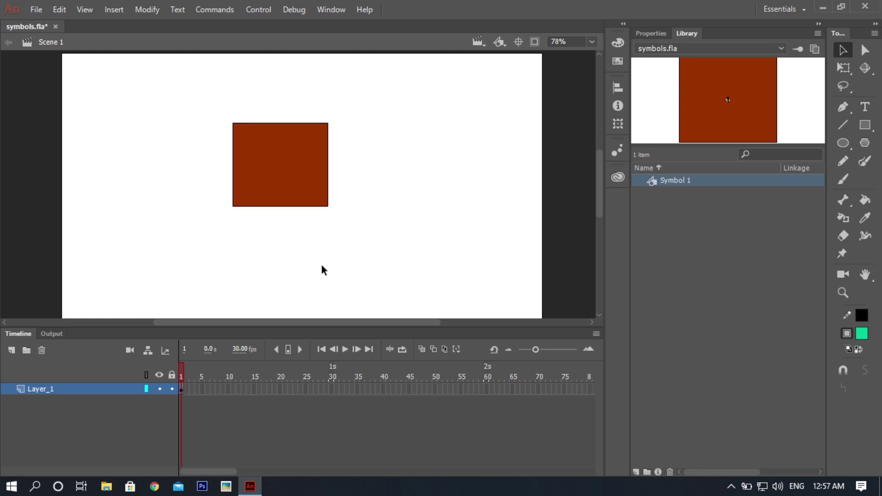
left_click(845, 144)
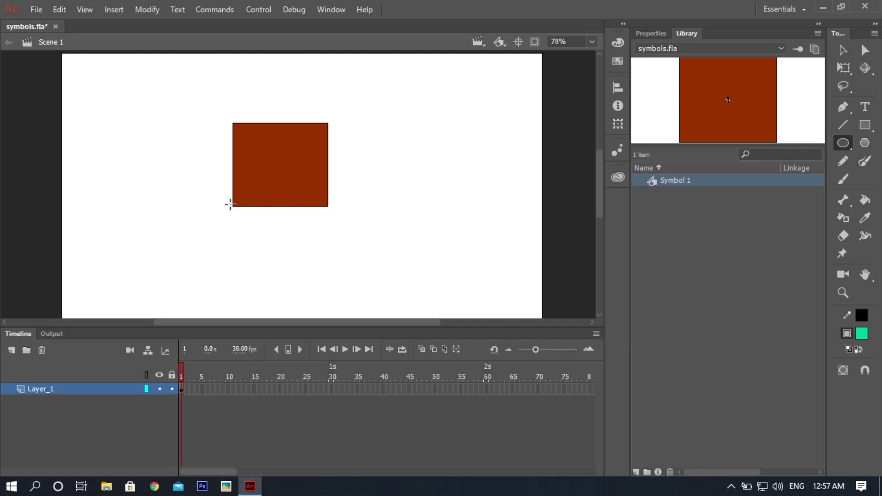
left_click_drag(242, 222, 273, 248)
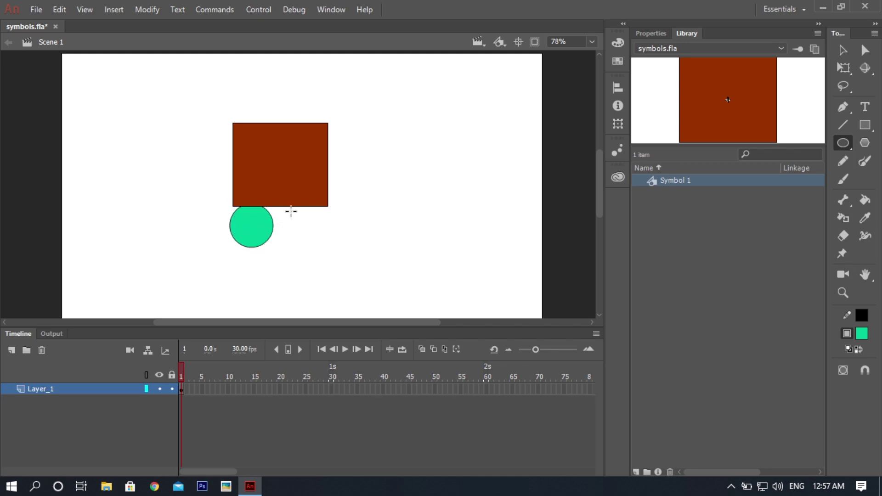
left_click_drag(293, 208, 337, 252)
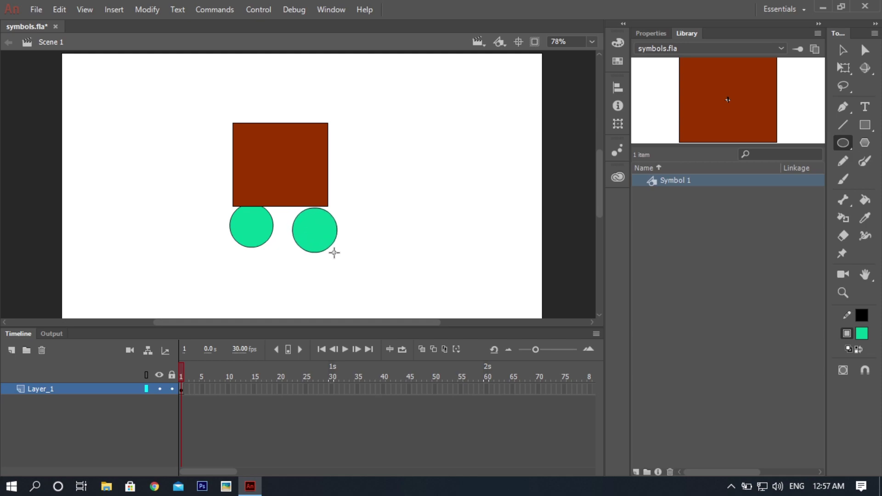
- Move the right circle, fill and outline together, left to about X 393, Y 302 so it overlaps the left circle
left_click(843, 49)
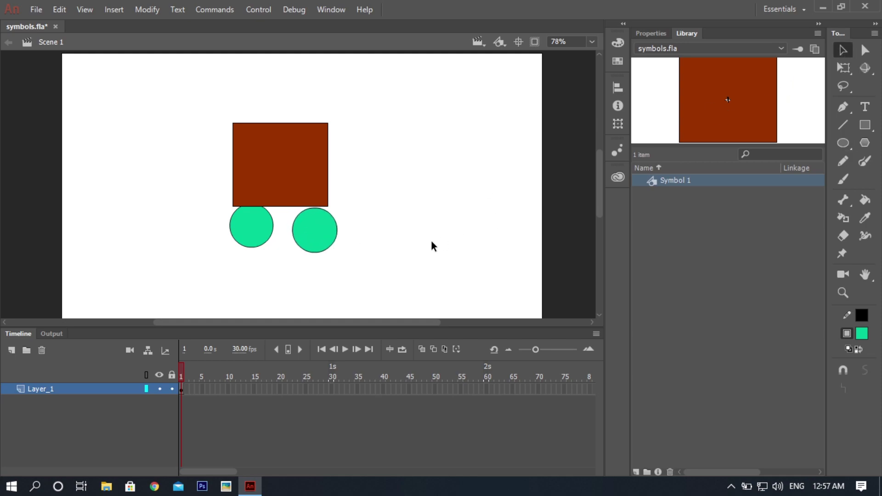
double_click(308, 227)
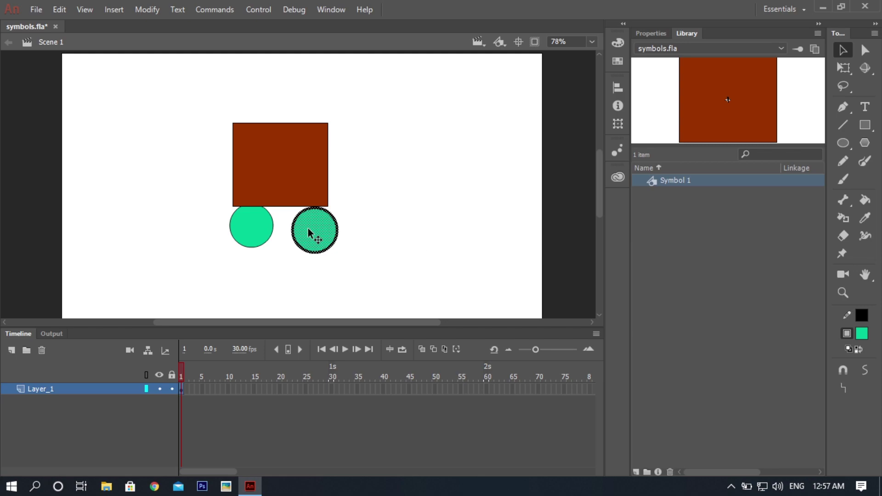
left_click_drag(308, 226, 274, 226)
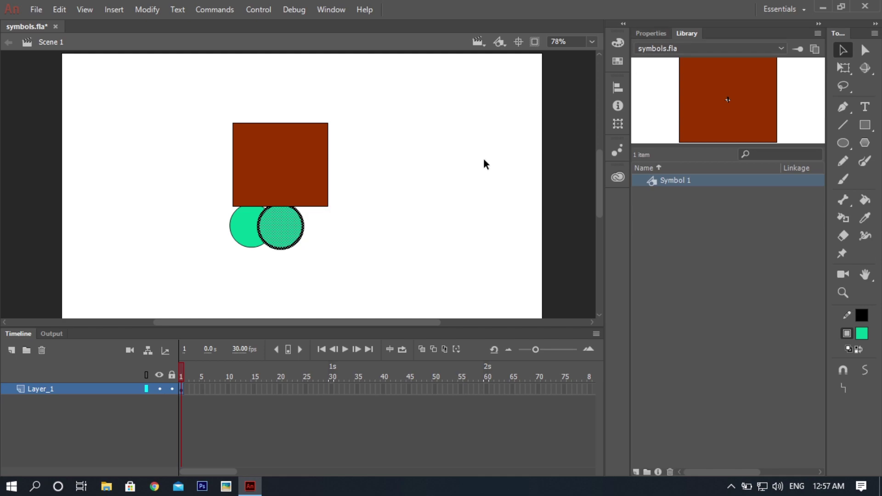
left_click(351, 275)
- Select the left circle's fill and examine its shape properties
left_click(239, 222)
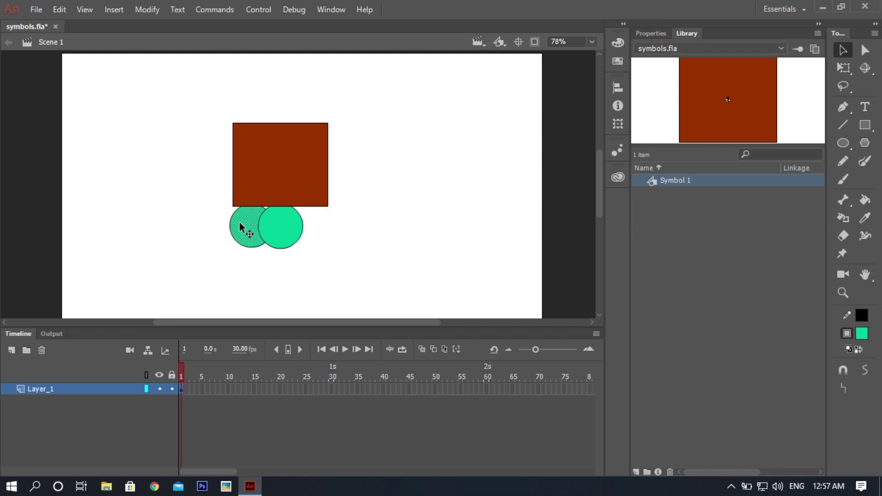
left_click(648, 33)
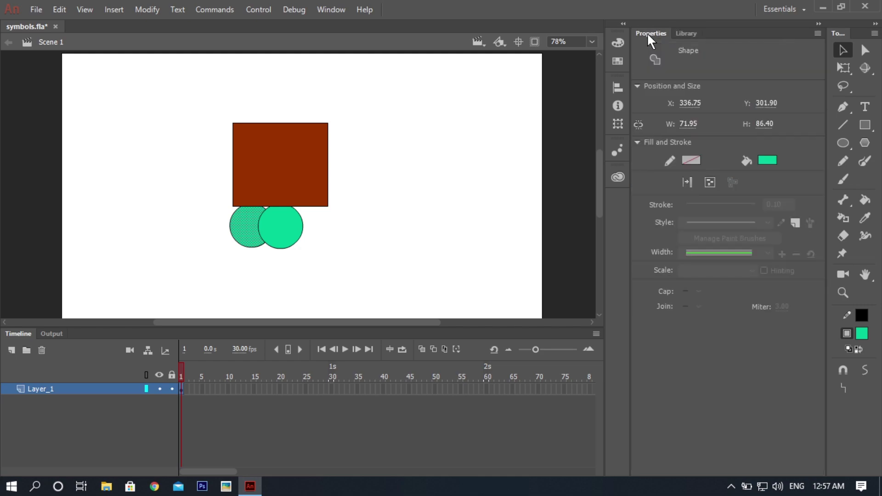
left_click(423, 206)
- Move the right circle, fill and outline together, away from the left circle and undo the move
left_click(279, 232)
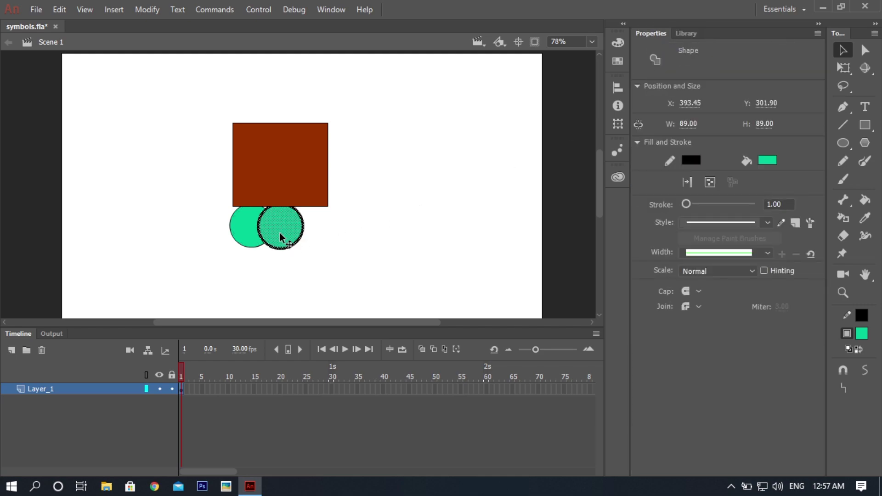
left_click_drag(279, 233, 344, 237)
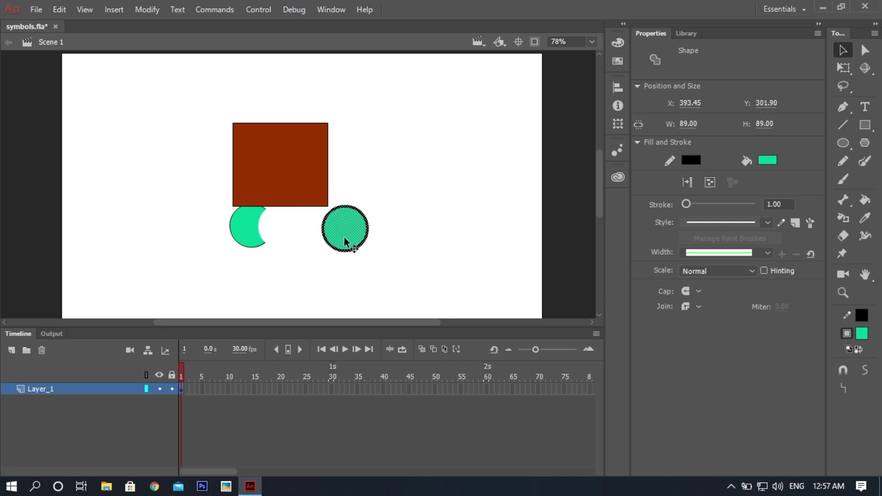
left_click(288, 266)
key("ctrl+z")
key("ctrl+z")
left_click(287, 266)
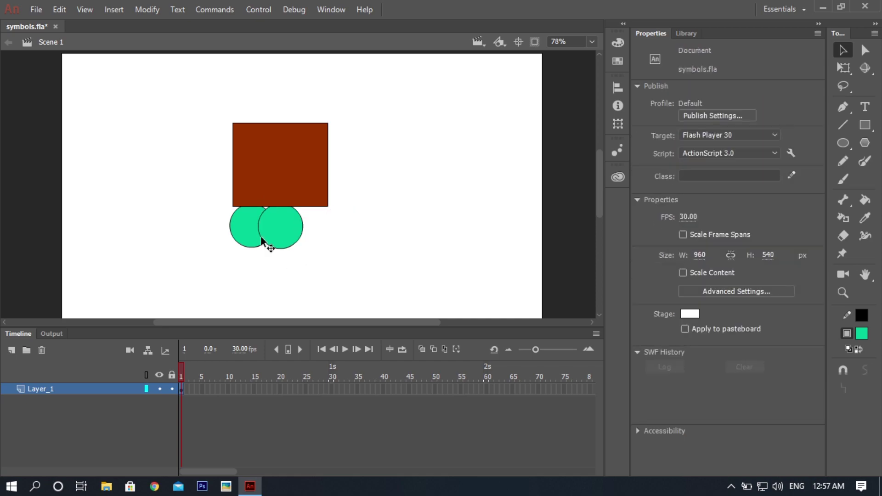
- Delete the circles' outlines, move the merged fill to about X 493, Y 330, and undo both changes
left_click(263, 240)
key("Delete")
left_click(261, 237)
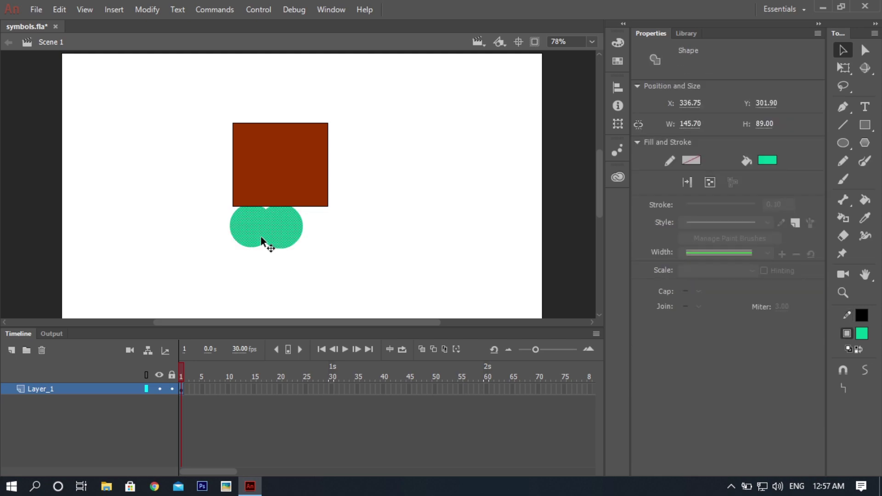
left_click_drag(261, 237, 340, 252)
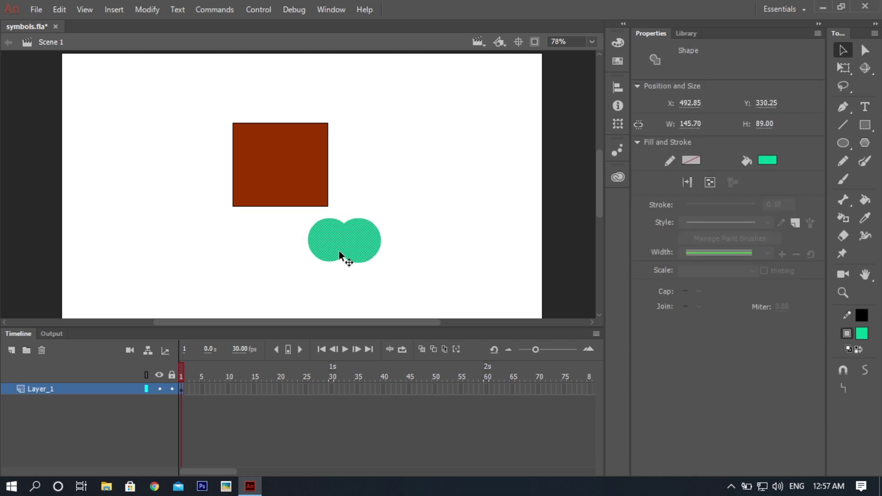
key("ctrl+z")
key("ctrl+z")
key("ctrl+z")
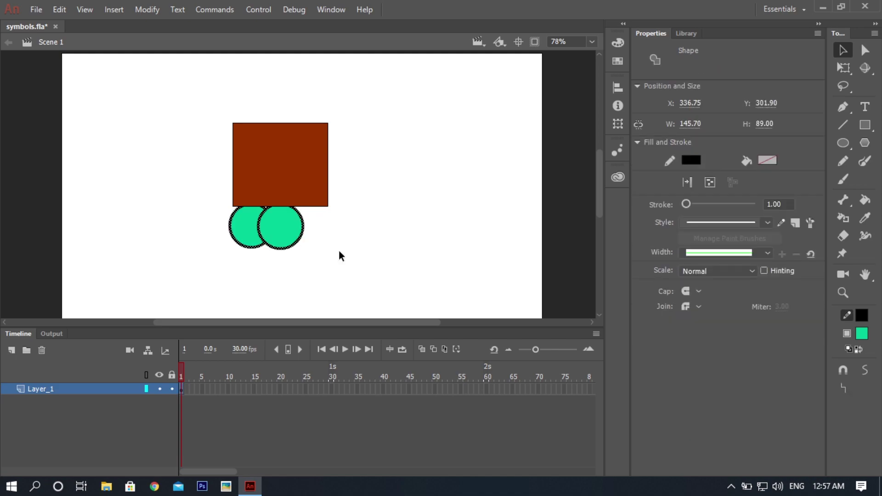
- Move the rectangle instance up and place a copy of it to its right at about X 740, Y 142
left_click(339, 251)
left_click(298, 157)
left_click_drag(298, 158, 409, 128)
left_click(460, 150)
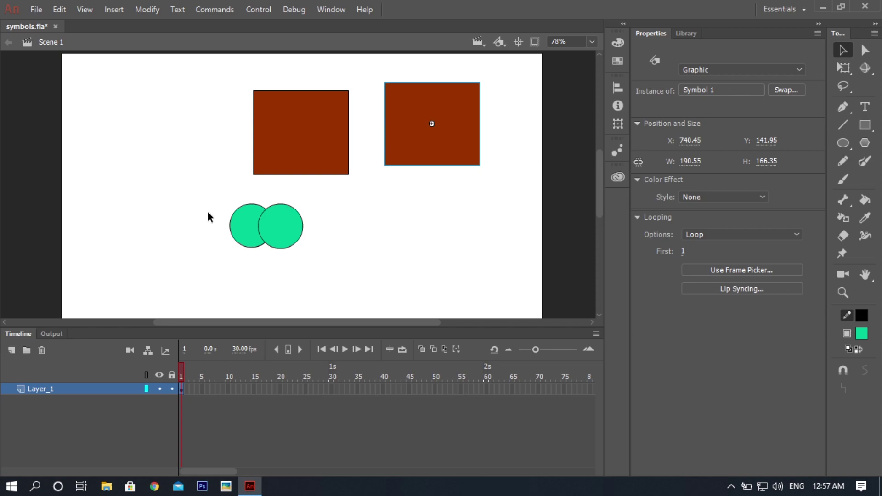
- Delete both circles and move the copied rectangle to about X 539, Y 219 so it overlaps the original
left_click_drag(209, 196, 332, 258)
key("Delete")
left_click_drag(416, 94, 316, 134)
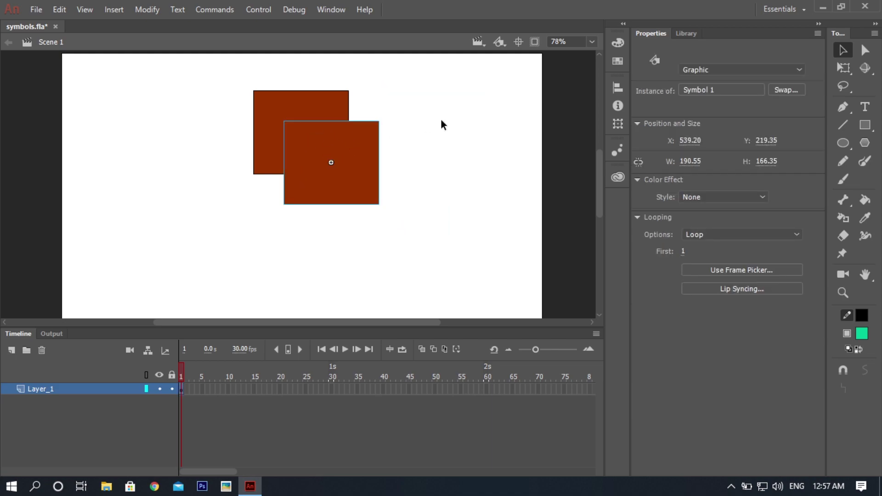
left_click(453, 120)
- Undo the rectangle's move and duplication together with the deletion of the circles
key("ctrl+z")
key("ctrl+z")
key("ctrl+z")
key("ctrl+z")
key("ctrl+z")
key("ctrl+z")
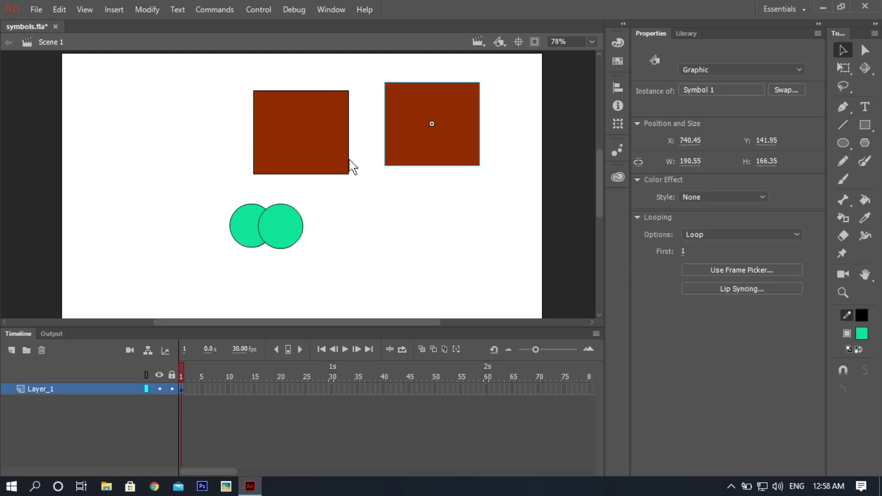
key("ctrl+z")
key("ctrl+z")
key("ctrl+z")
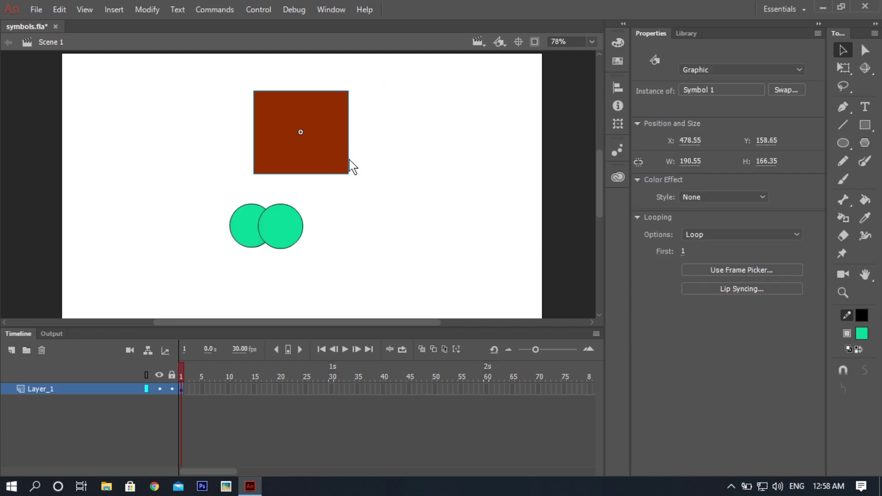
key("ctrl+z")
key("ctrl+z")
key("ctrl+z")
key("ctrl+z")
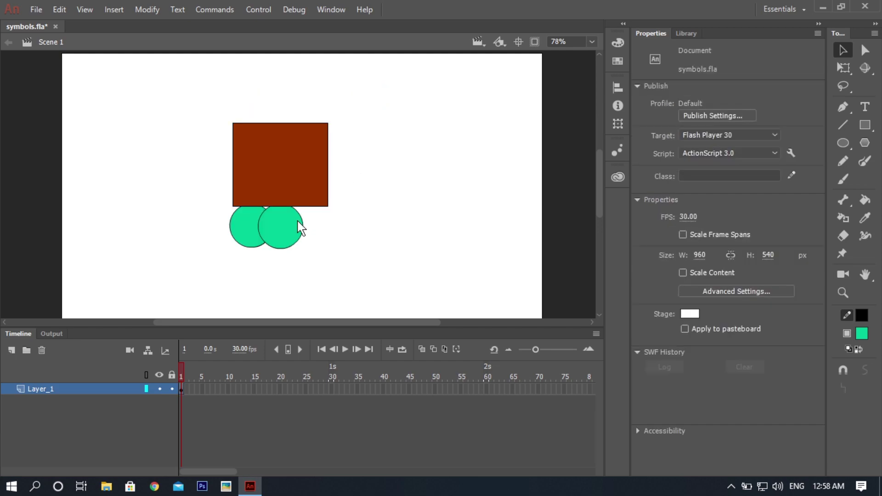
- Undo the right circle's move over the left circle and delete the right circle with its outline
key("ctrl+z")
key("ctrl+z")
key("ctrl+z")
key("ctrl+z")
key("ctrl+z")
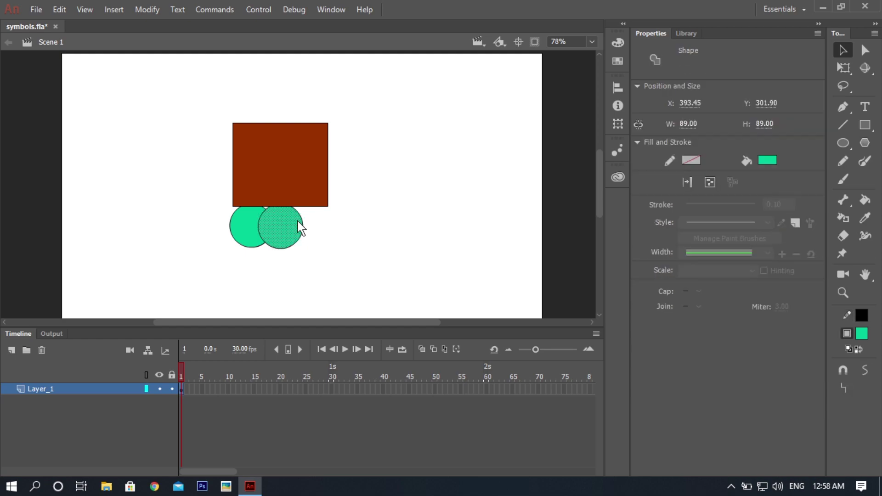
key("ctrl+z")
key("ctrl+z")
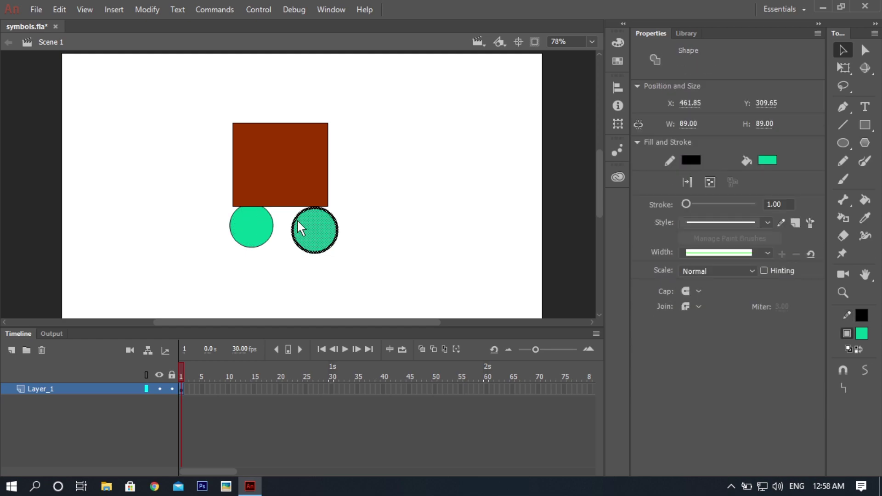
key("Delete")
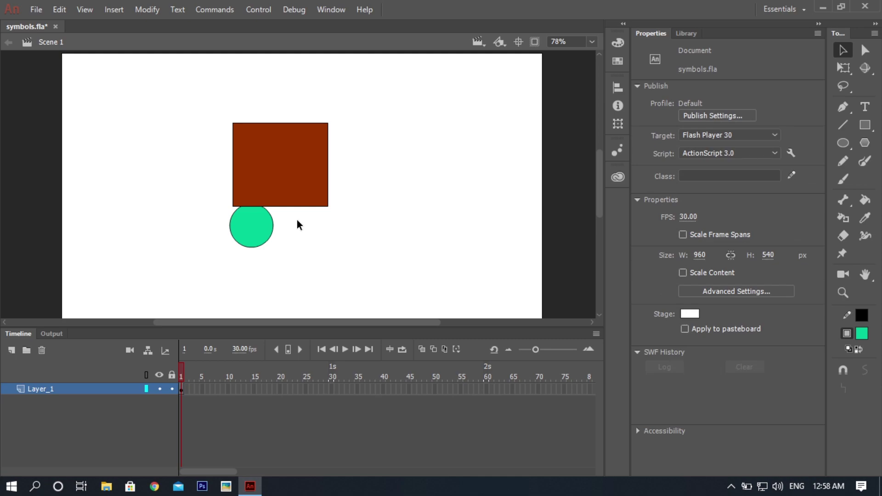
- Move the remaining circle clear of the rectangle to about X 316, Y 339 and convert it to a graphic symbol
double_click(240, 230)
left_click_drag(240, 227, 246, 237)
right_click(245, 237)
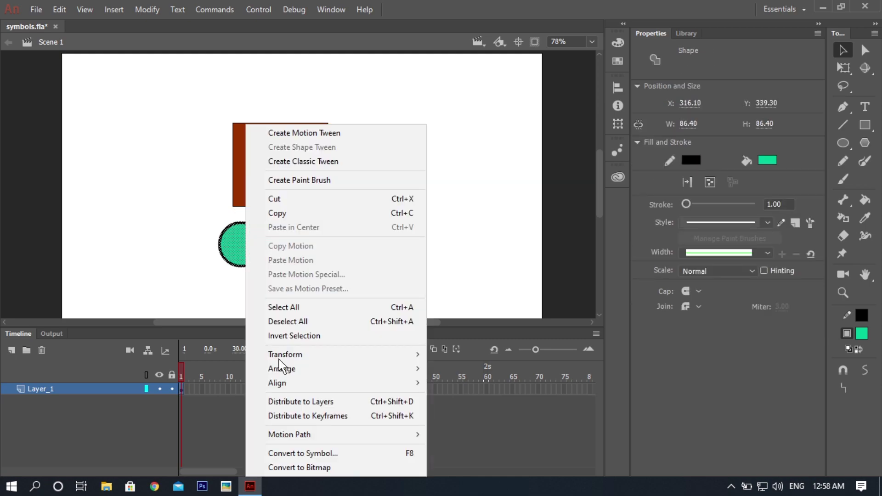
left_click(294, 453)
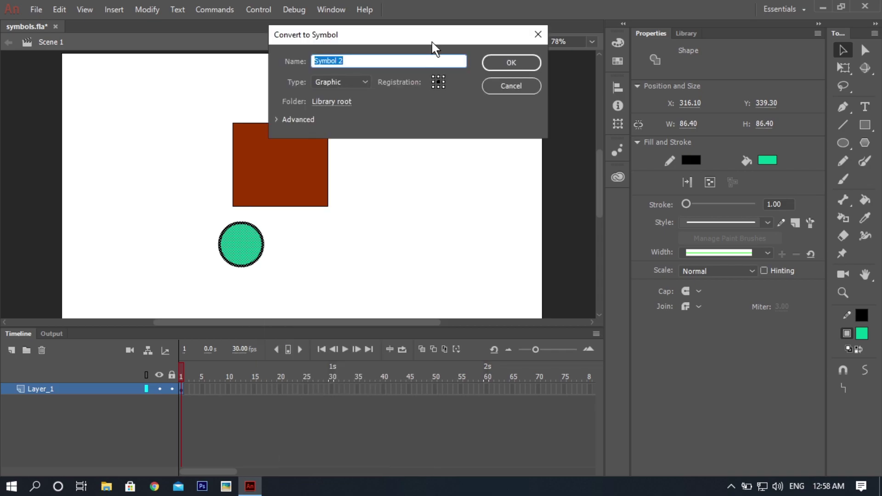
left_click(492, 65)
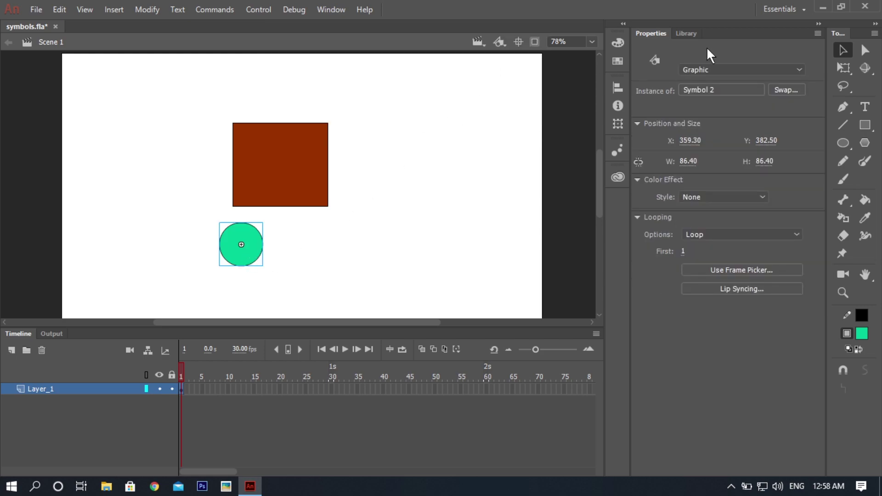
- Duplicate the circle instance to its right and place the two circles over the rectangle's lower corners as wheels
left_click(689, 33)
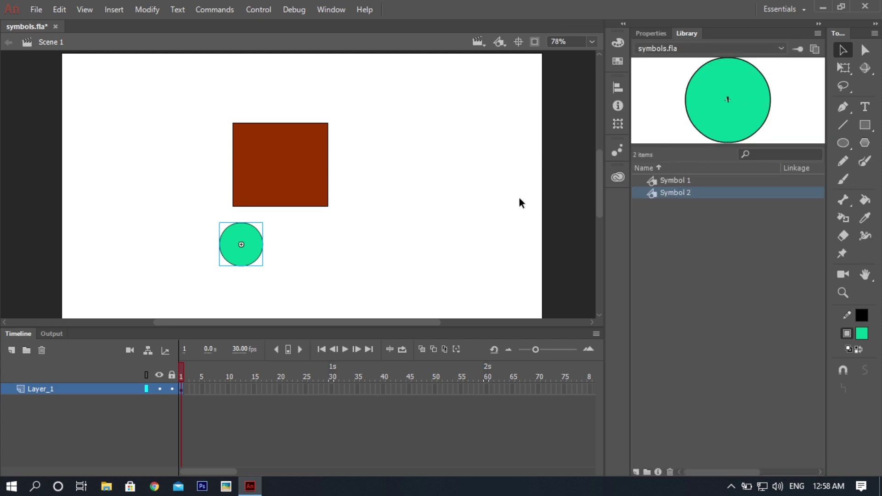
left_click_drag(228, 242, 299, 244)
left_click_drag(247, 260, 249, 213)
left_click_drag(317, 243, 317, 210)
left_click(409, 202)
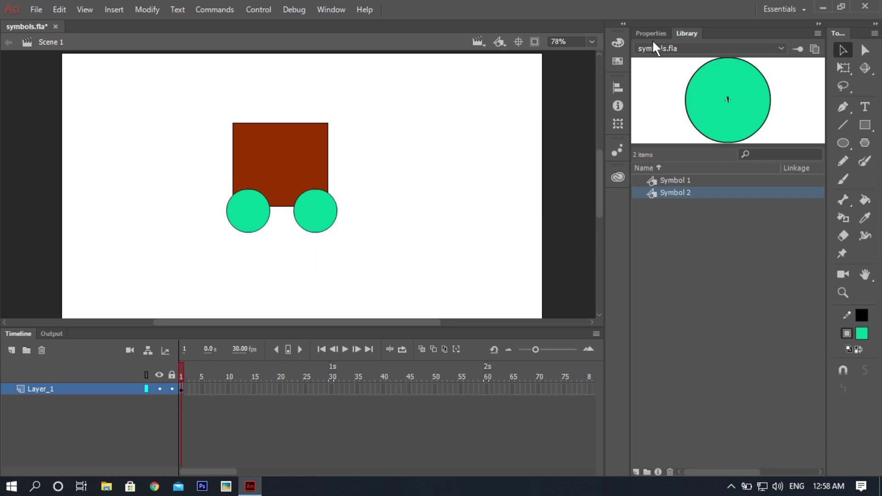
left_click(652, 34)
left_click(687, 34)
left_click_drag(381, 117, 185, 223)
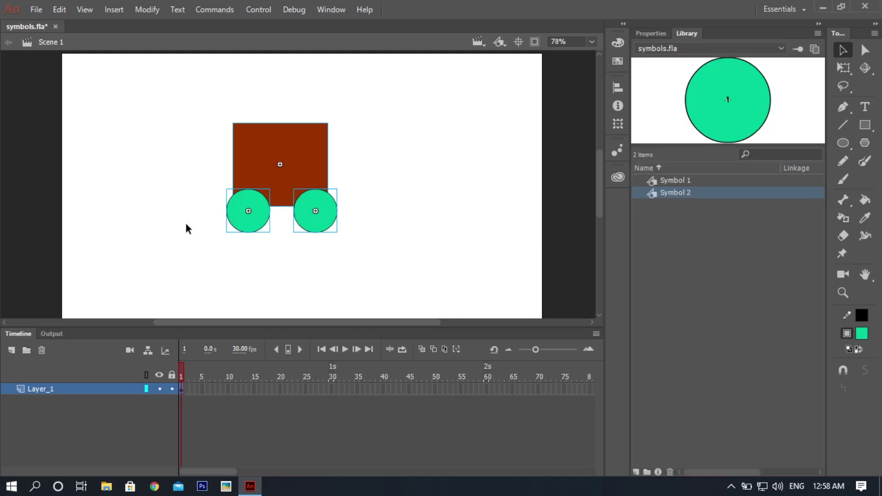
left_click(342, 249)
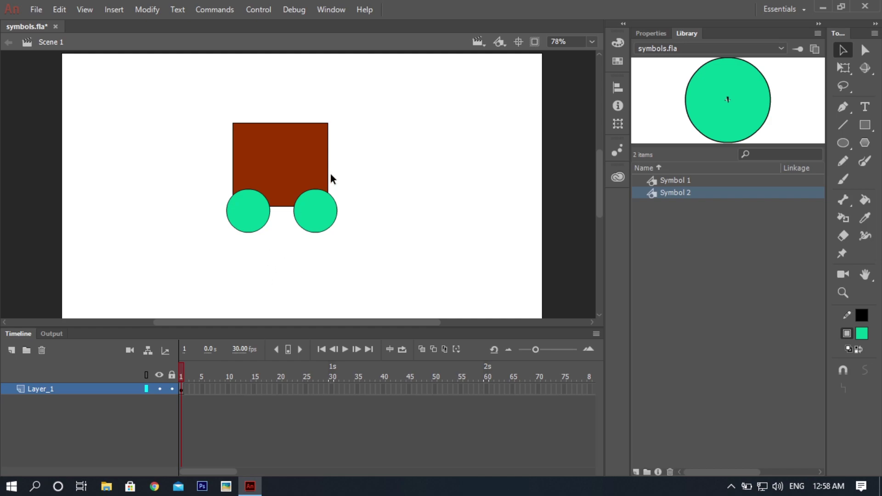
- Move the rectangle with its two wheels to the stage's left side and place a copy of the cart to its right
left_click_drag(357, 122, 206, 242)
left_click_drag(293, 156, 369, 150)
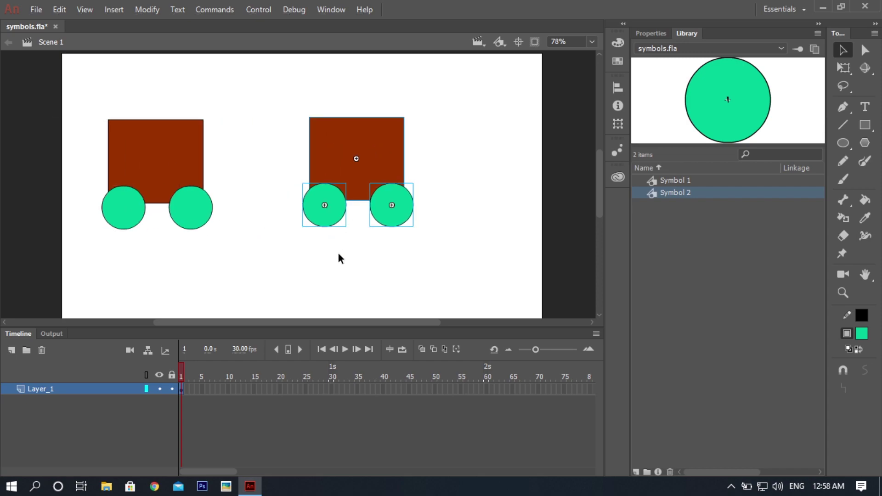
left_click(339, 254)
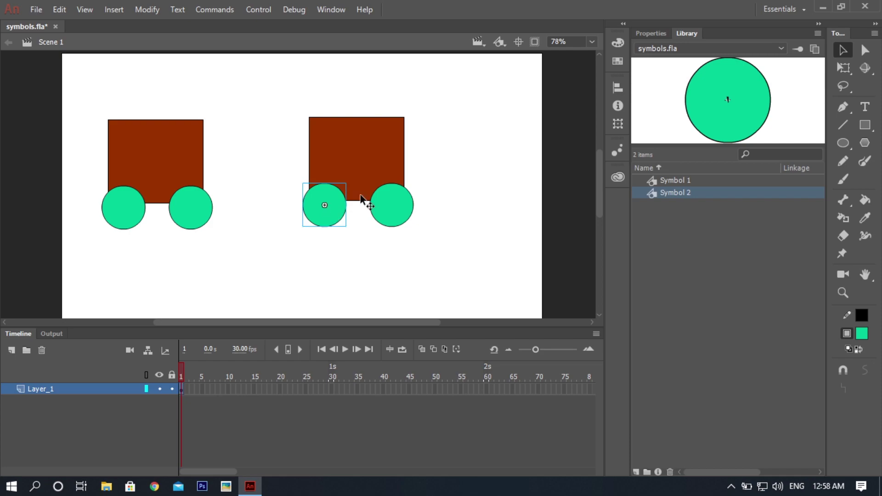
- Delete the right cart, add a new layer and paste the cart there to the right of the original
left_click_drag(469, 113, 301, 262)
key("Delete")
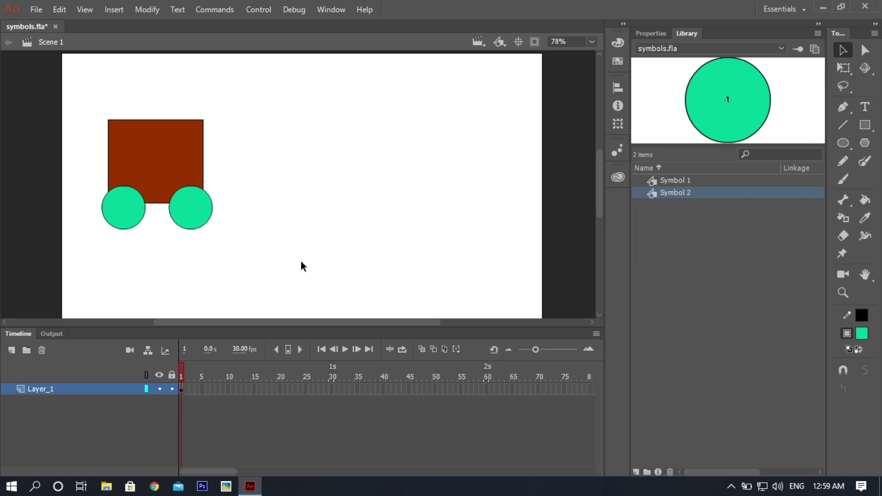
left_click(14, 348)
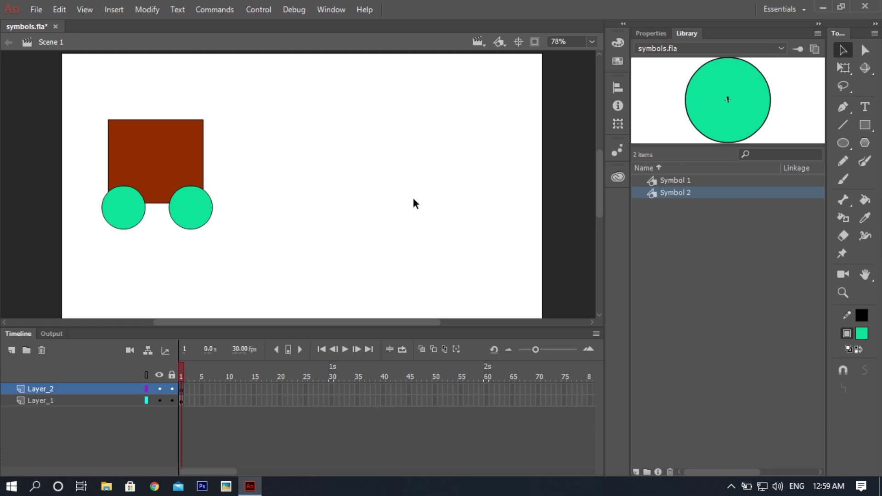
key("ctrl+v")
left_click_drag(318, 166, 395, 152)
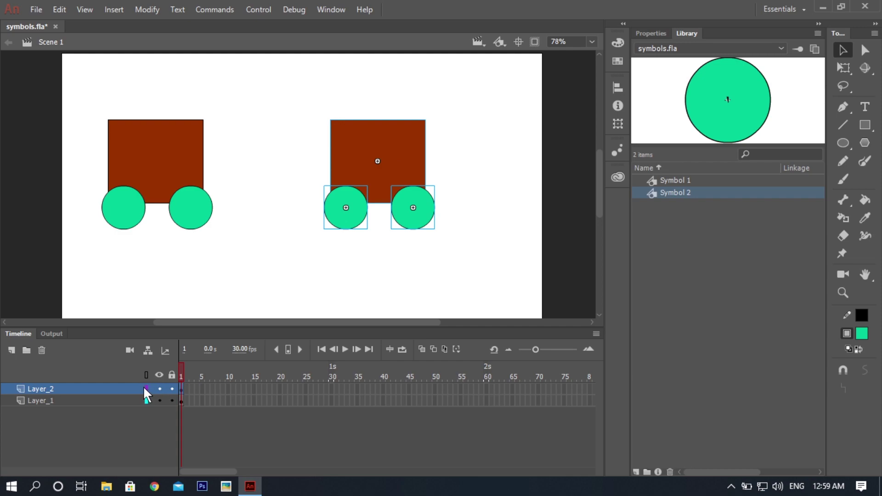
- Hide and show Layer_2 and Layer_1 in turn to check which cart each layer holds
left_click(159, 389)
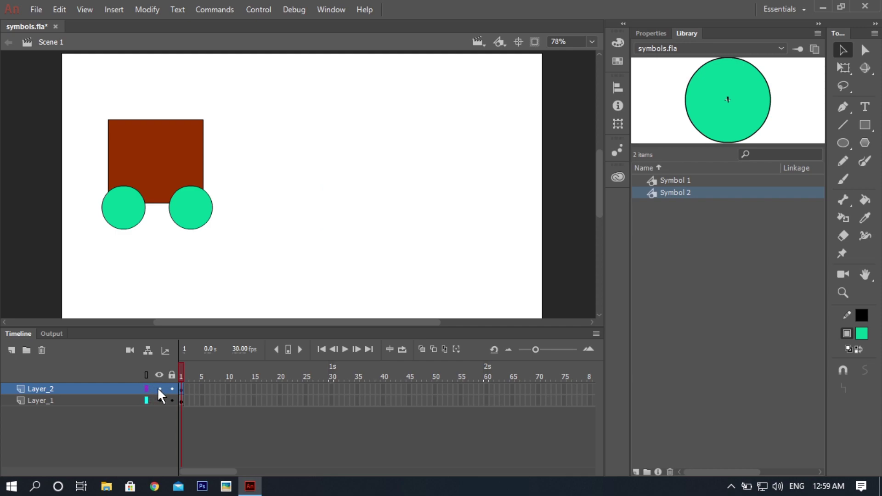
left_click(159, 389)
left_click(159, 400)
left_click(158, 400)
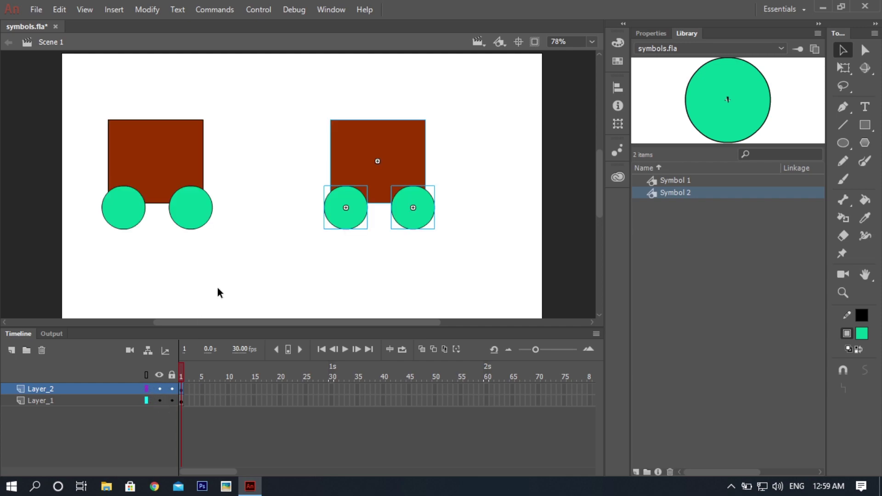
- Move the right cart's two circles down so they sit clear below the rectangle
left_click(233, 266)
left_click_drag(343, 208, 337, 232)
left_click_drag(423, 208, 420, 234)
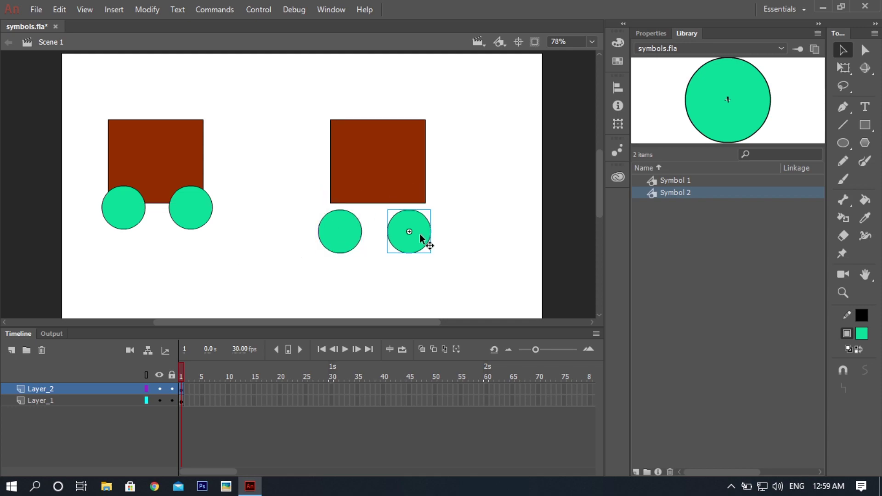
- Break apart the right cart's rectangle and circle instances into plain shapes
left_click(449, 212)
left_click_drag(475, 110, 300, 272)
key("ctrl+b")
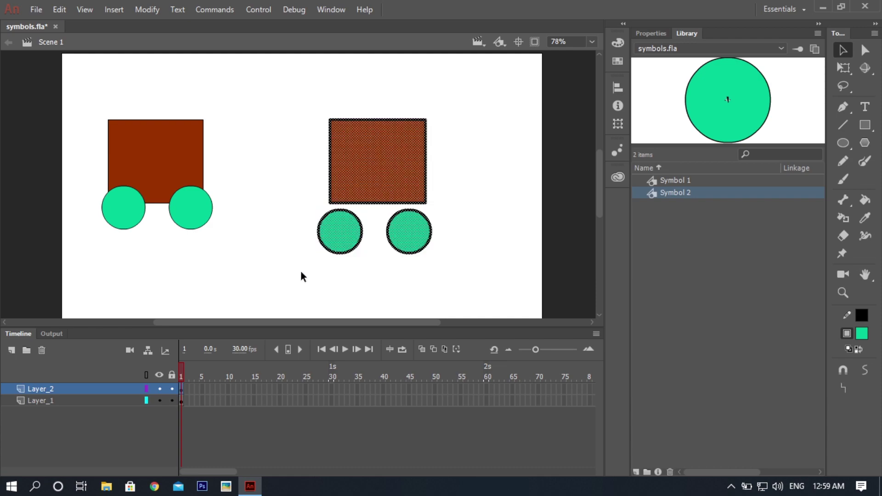
- Compare the properties of the right cart's shapes with those of the left cart's rectangle symbol
left_click(660, 29)
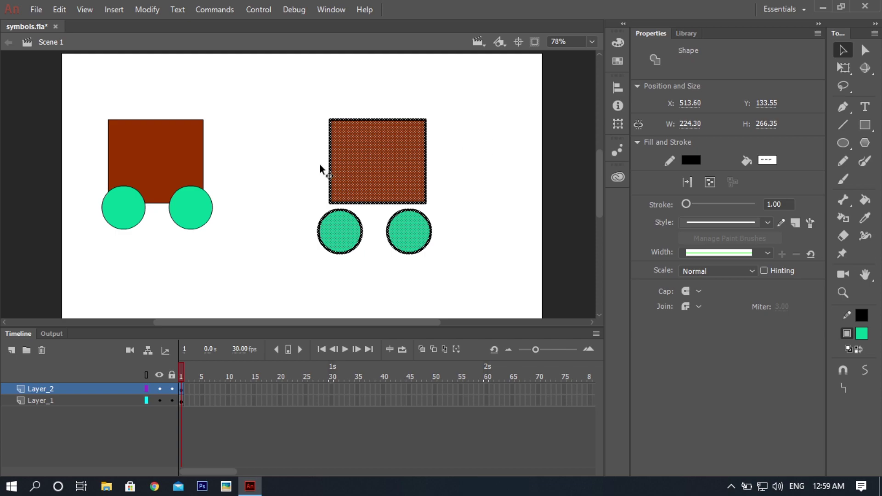
left_click(139, 156)
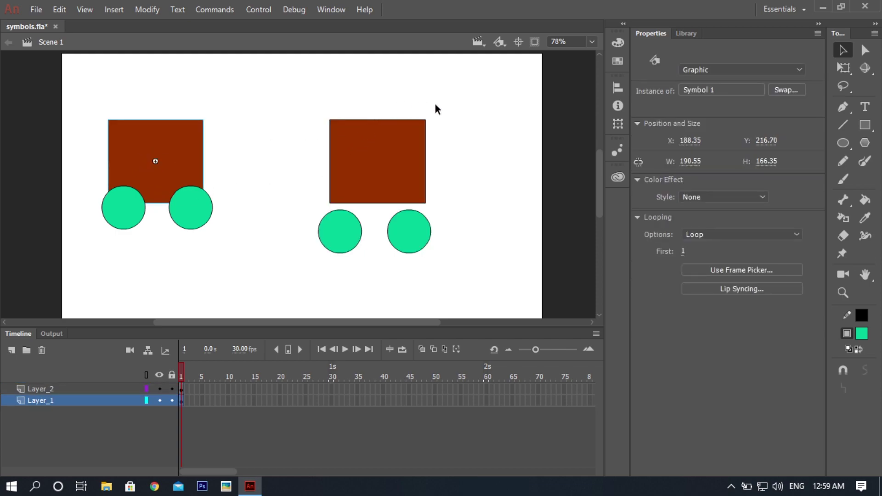
left_click_drag(459, 121, 282, 258)
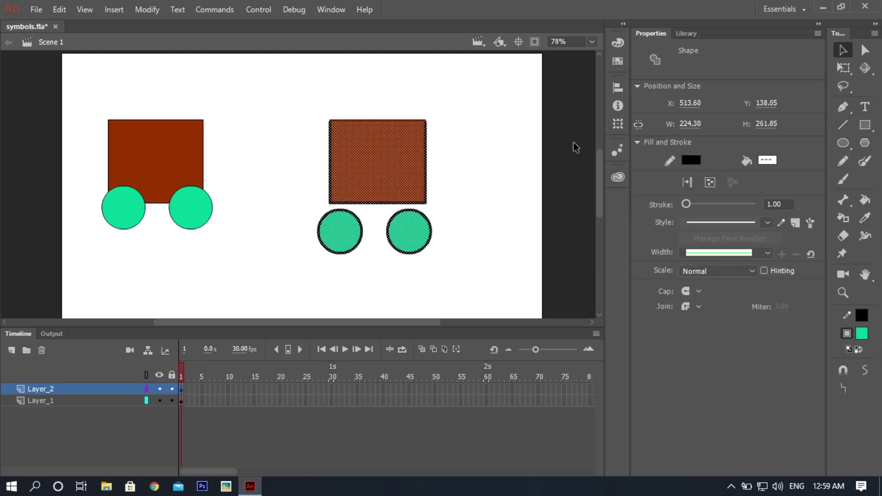
left_click(574, 146)
- Hide and lock Layer_1, which holds the left cart
left_click(123, 138)
left_click_drag(83, 122, 205, 246)
left_click(170, 407)
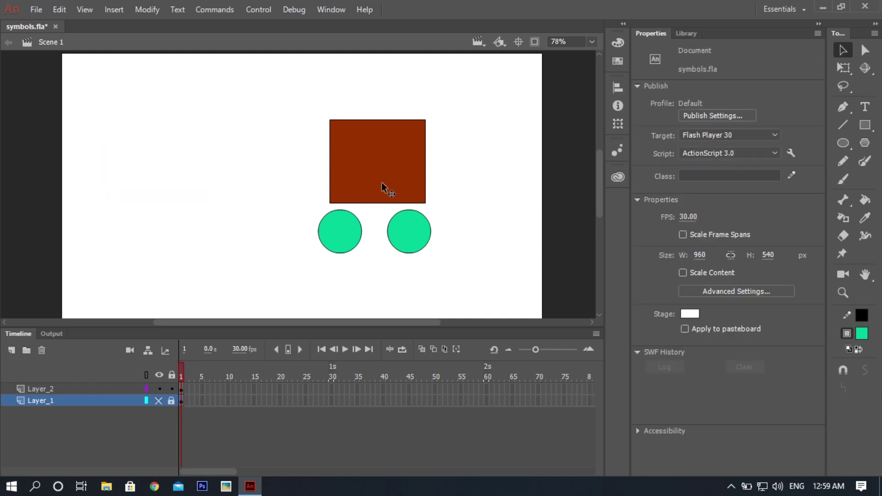
- Extend Layer_2 to frame 30 and insert a keyframe at that frame
left_click(332, 388)
right_click(332, 388)
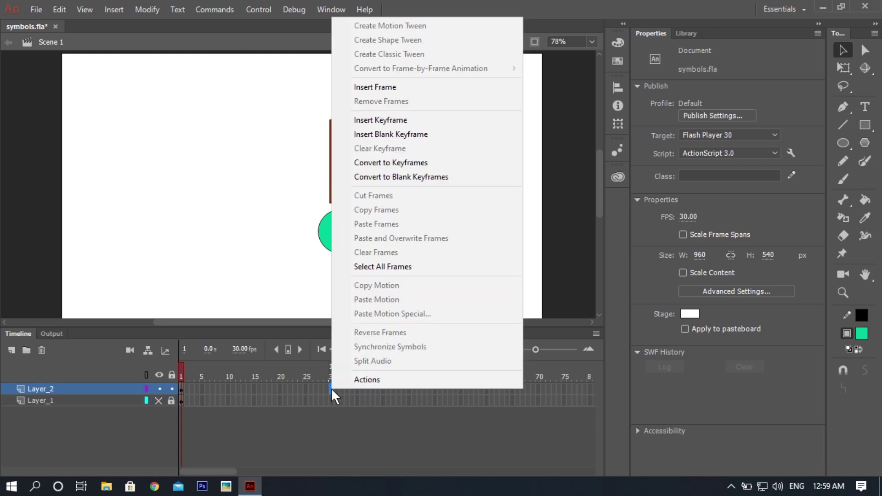
left_click(359, 87)
left_click(221, 227)
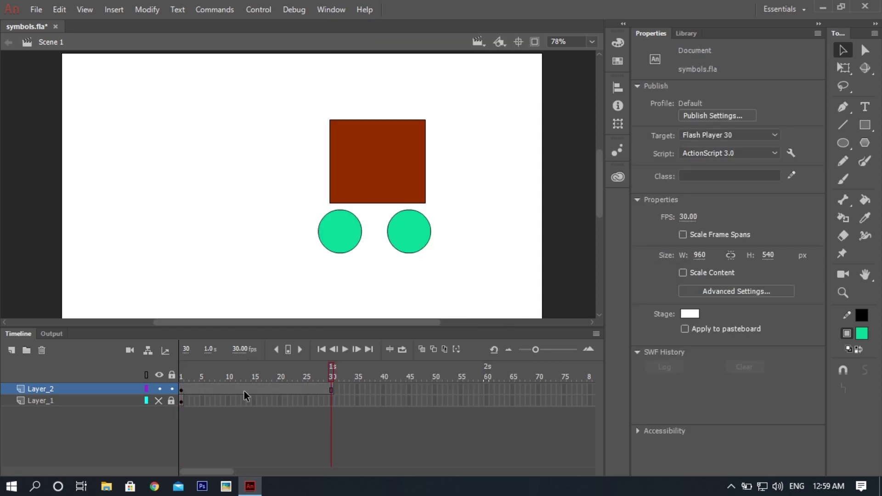
left_click(330, 388)
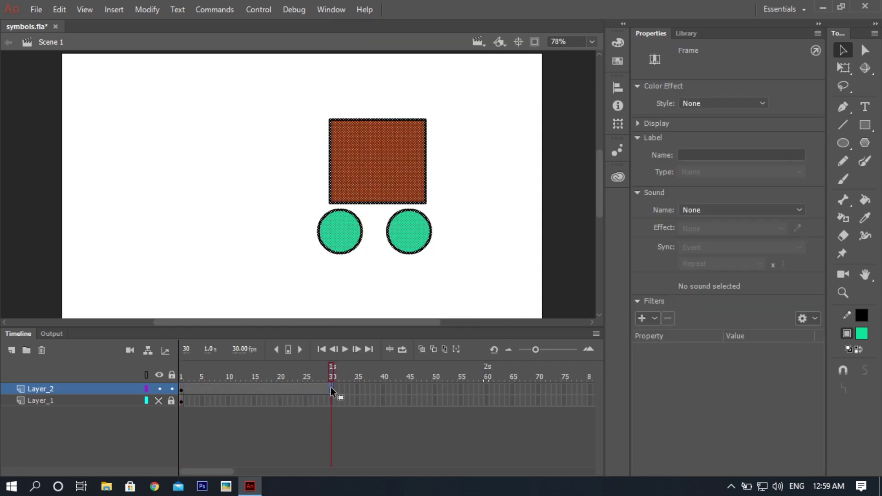
right_click(330, 388)
mouse_move(384, 68)
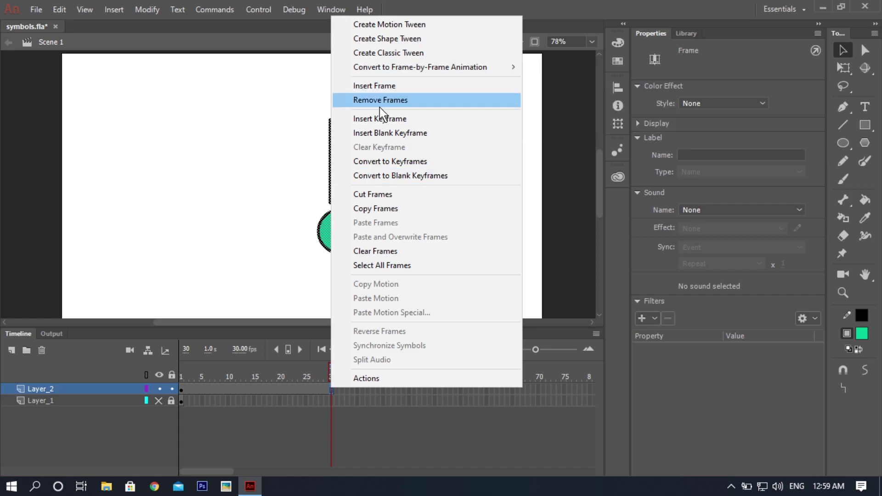
left_click(382, 118)
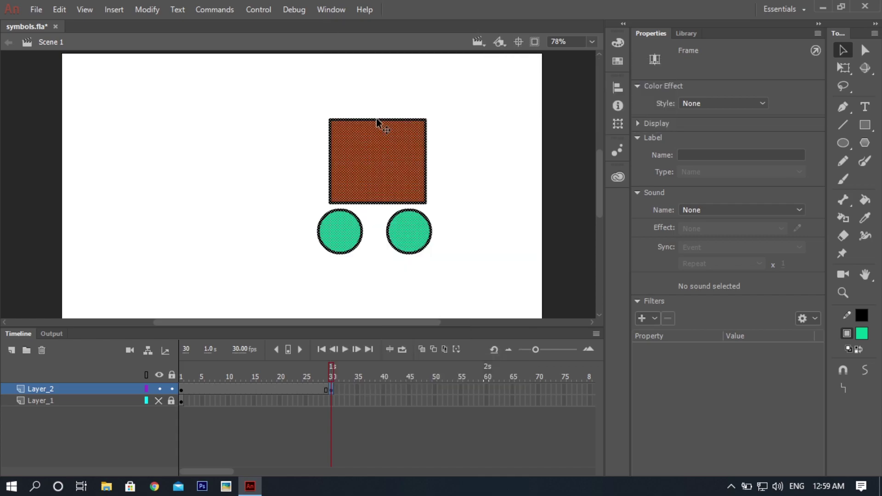
- Create a shape tween on Layer_2 between frames 1 and 30 and select the keyframe at frame 30
left_click(229, 389)
right_click(229, 389)
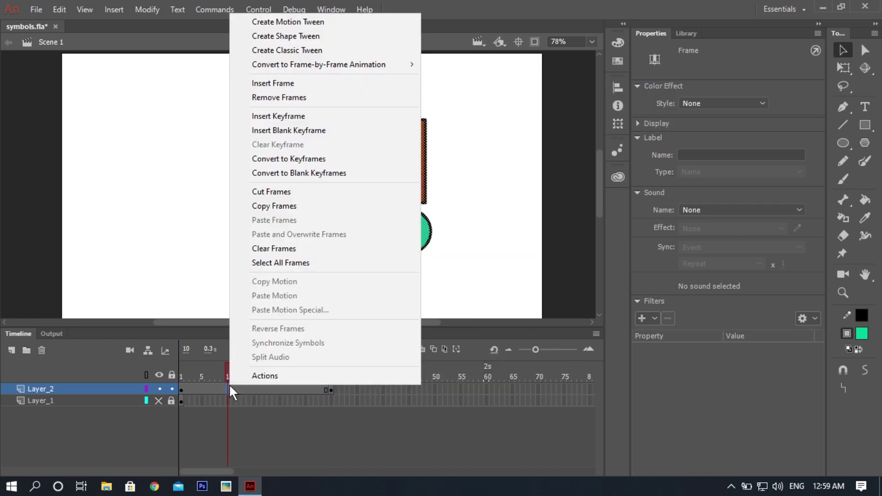
left_click(310, 36)
left_click(332, 388)
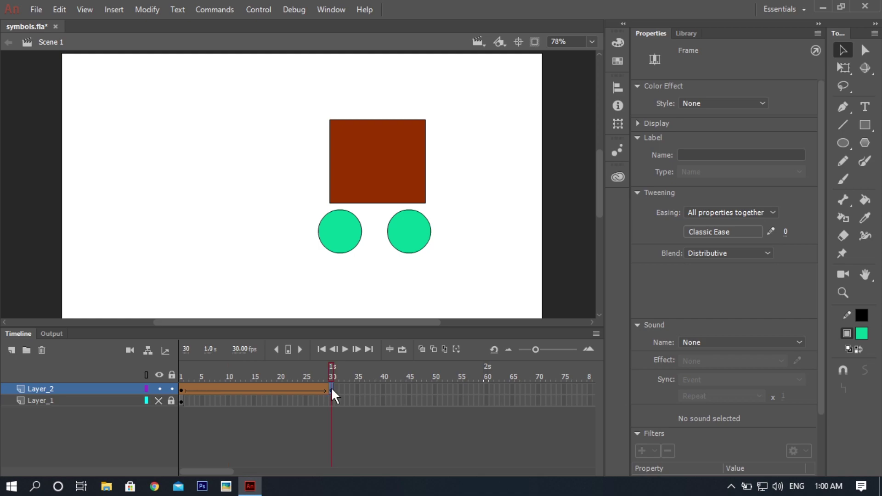
- Select the whole cart at frame 30 of Layer_2, move it to the left side of the stage and preview the tween
left_click(341, 226)
left_click(375, 274)
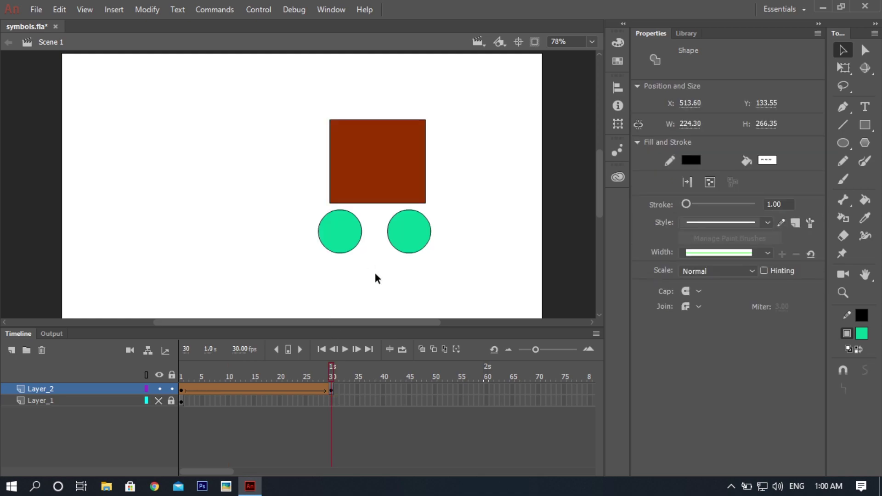
left_click(348, 236)
left_click_drag(461, 99, 248, 281)
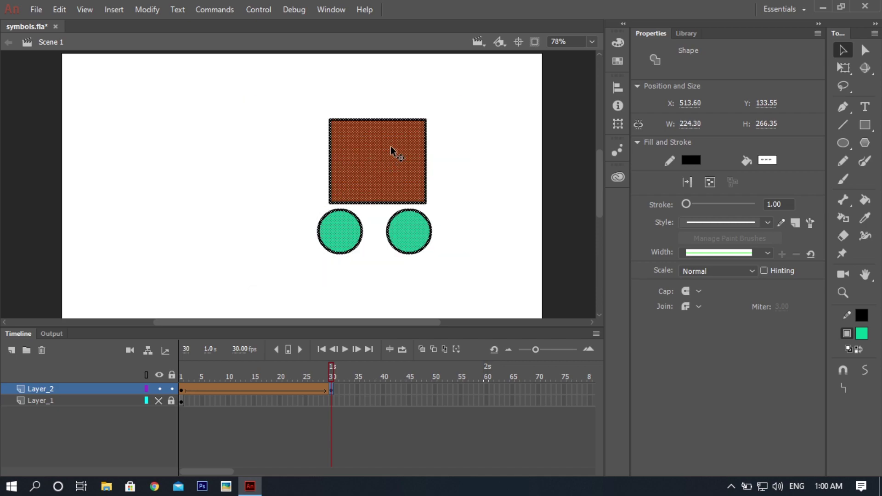
left_click_drag(390, 146, 179, 146)
left_click(285, 272)
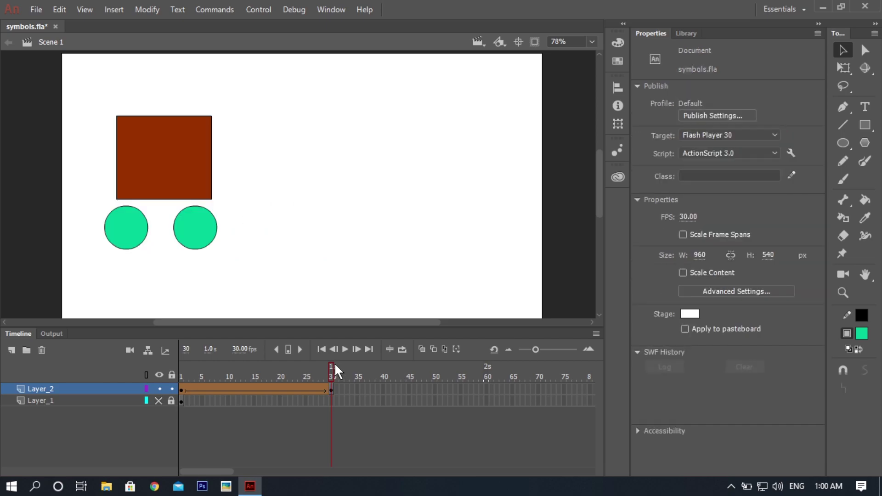
mouse_move(332, 365)
left_mouse_down()
mouse_move(166, 355)
mouse_move(332, 360)
left_mouse_up()
- At frame 1 of Layer_2, move both wheels up so they overlap the lower edge of the cart's body
left_click(180, 389)
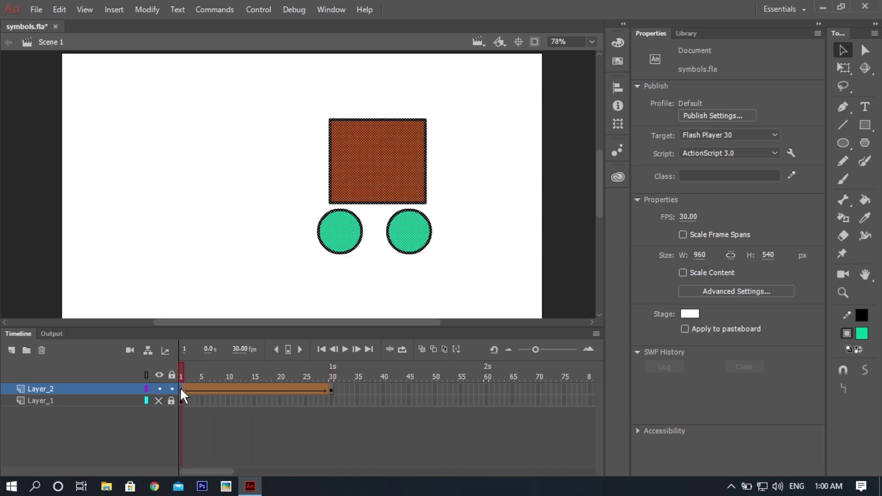
left_click(359, 274)
left_click_drag(340, 239, 349, 217)
left_click(414, 236)
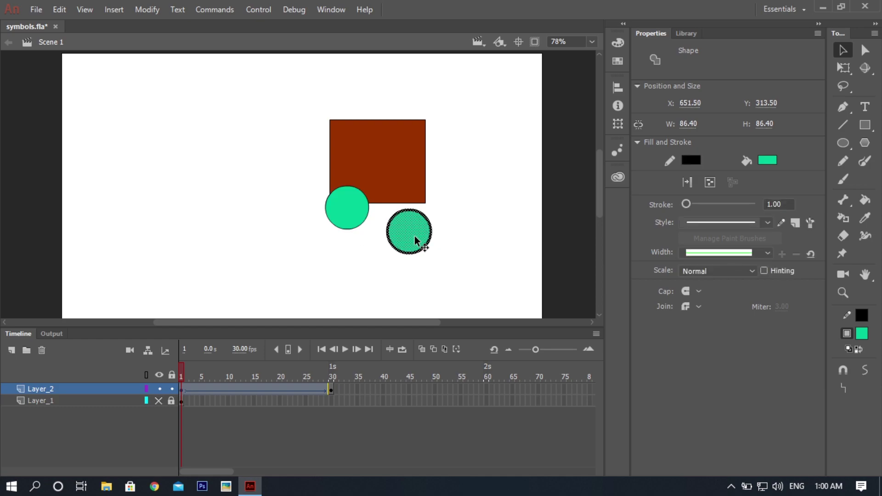
left_click_drag(414, 237, 410, 212)
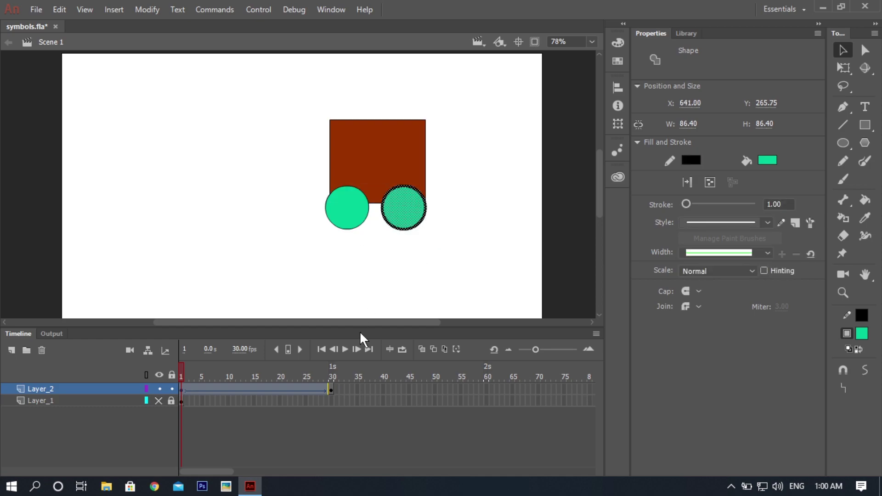
- At frame 30 of Layer_2, raise both wheels so they overlap the lower edge of the cart's body
left_click(332, 388)
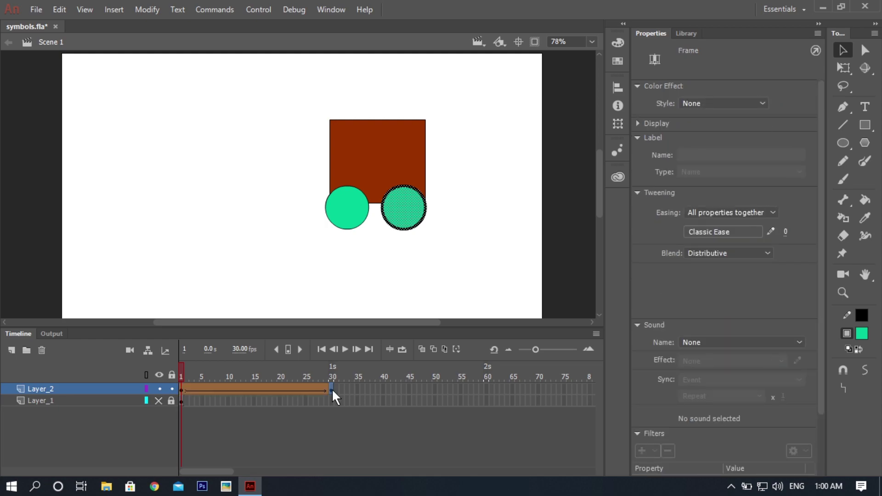
left_click(255, 261)
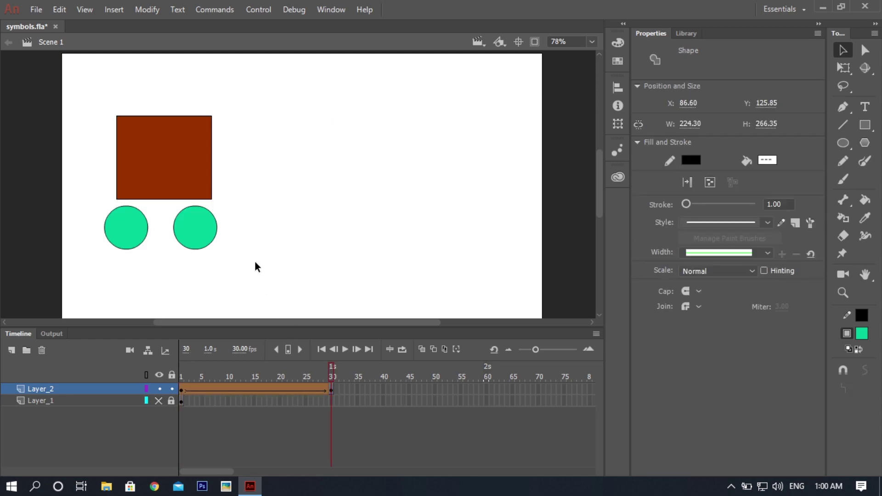
left_click(202, 229)
left_click_drag(203, 229, 203, 208)
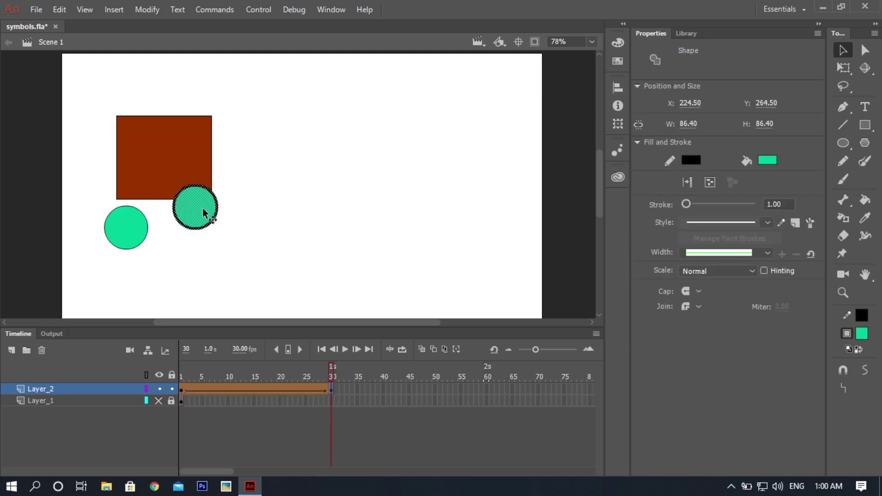
left_click(130, 225)
left_click_drag(130, 225, 134, 198)
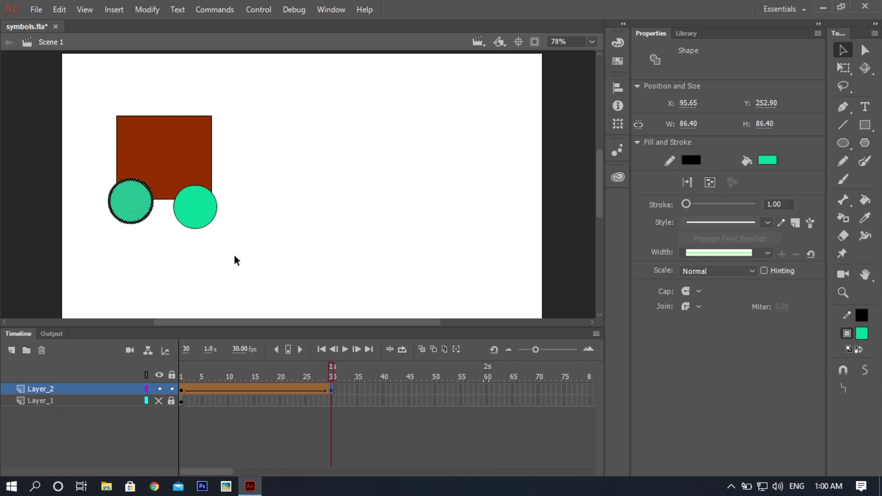
left_click(234, 254)
- Scrub through and play the shape tween to examine how the cart's shapes change between the keyframes
left_click_drag(330, 368, 225, 327)
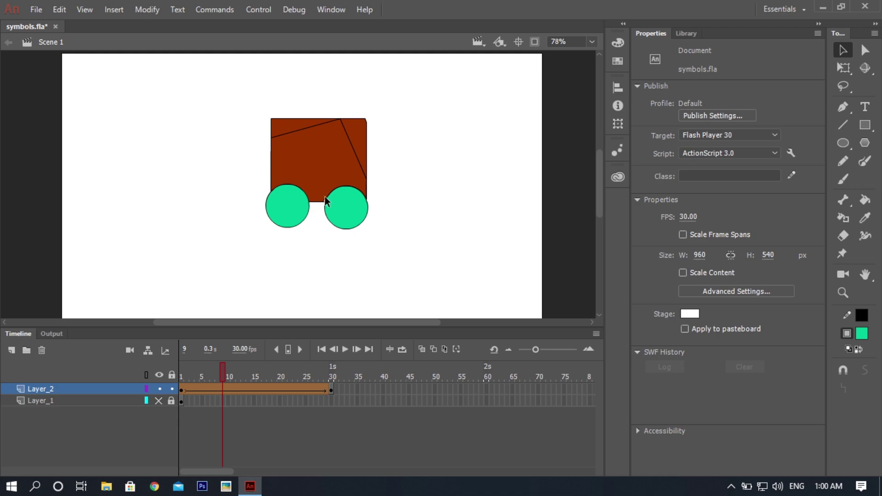
left_click_drag(225, 365, 174, 360)
key("Return")
mouse_move(369, 356)
left_mouse_down()
mouse_move(189, 357)
mouse_move(373, 349)
mouse_move(178, 349)
mouse_move(349, 350)
mouse_move(265, 358)
mouse_move(179, 352)
mouse_move(332, 353)
mouse_move(142, 345)
mouse_move(377, 351)
mouse_move(176, 352)
mouse_move(373, 357)
mouse_move(134, 370)
mouse_move(370, 353)
mouse_move(158, 357)
mouse_move(379, 369)
left_mouse_up()
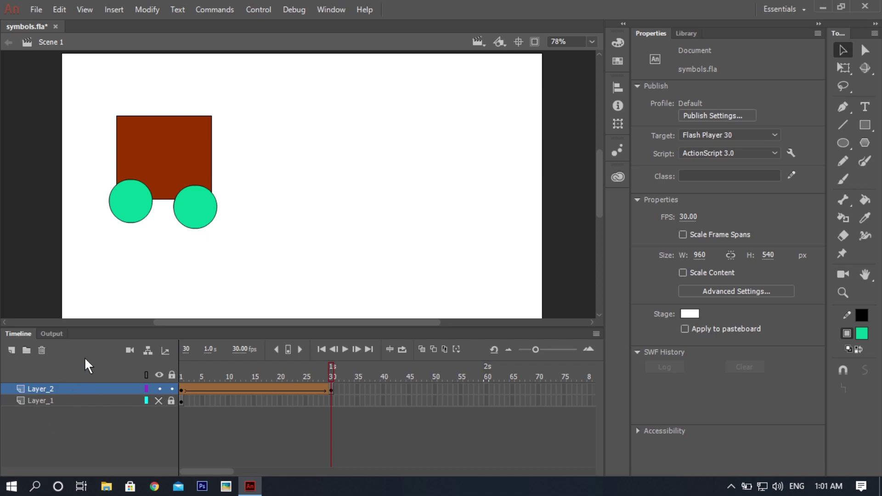
- Remove the shape tween from Layer_2 and create a classic tween in its place
left_click(242, 389)
right_click(242, 389)
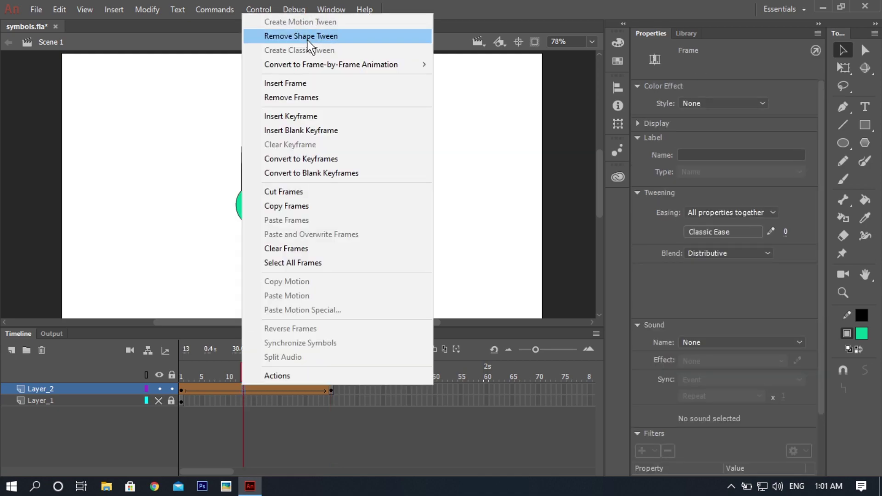
left_click(307, 39)
right_click(241, 389)
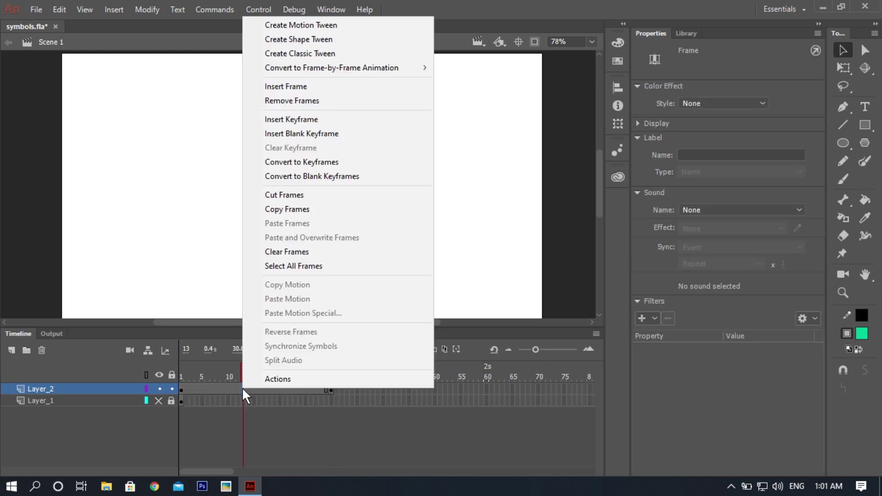
left_click(303, 54)
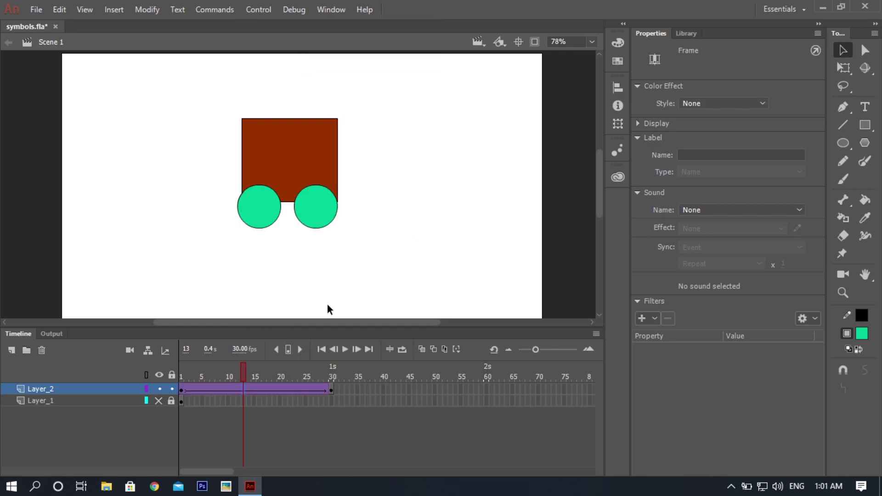
- Scrub through the classic tween on Layer_2 to examine the cart's movement
left_click(332, 388)
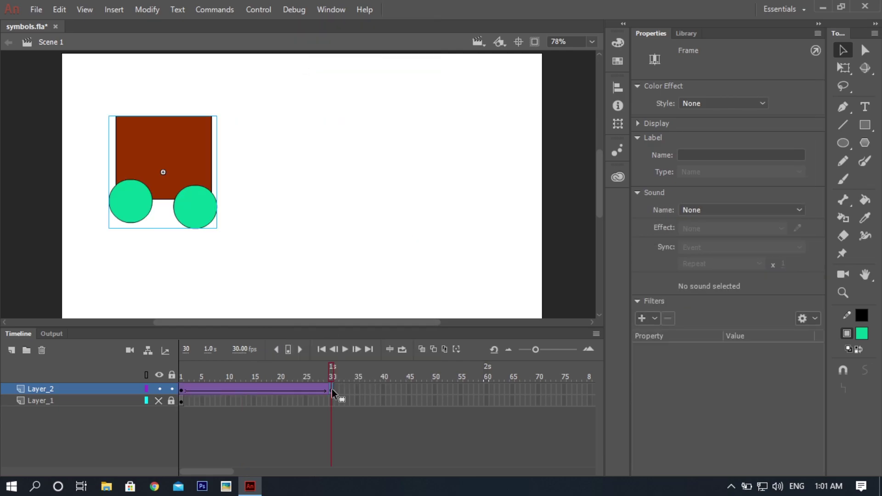
left_click(364, 238)
mouse_move(330, 372)
left_mouse_down()
mouse_move(164, 362)
mouse_move(340, 357)
mouse_move(203, 363)
mouse_move(326, 358)
mouse_move(334, 367)
left_mouse_up()
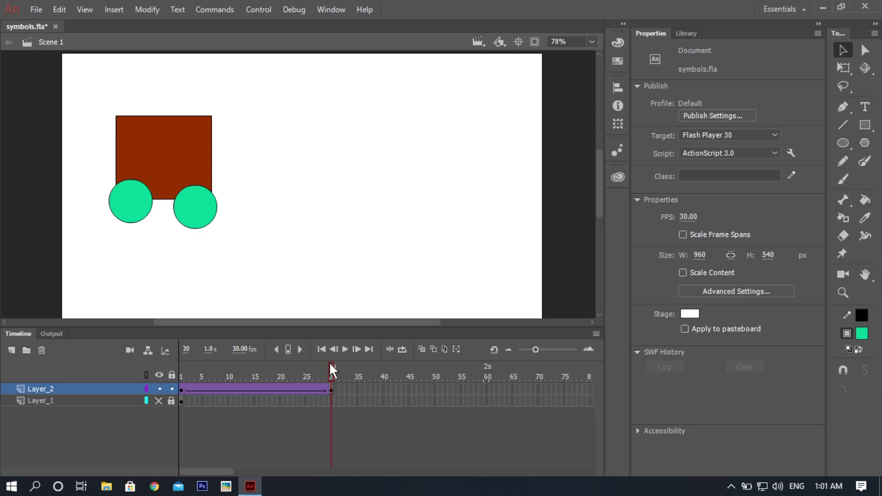
left_click_drag(329, 364, 376, 367)
- Inspect the properties of the cart instances at frames 1 and 30 of Layer_2
left_click(211, 158)
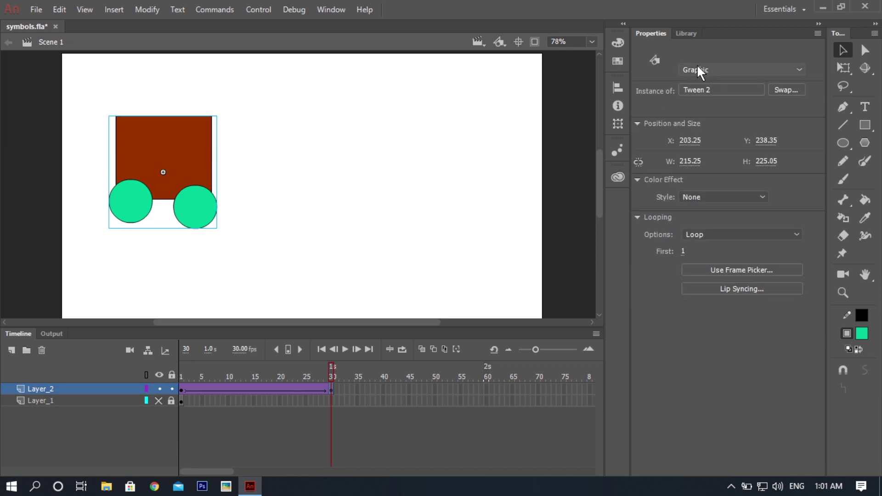
left_click(182, 390)
left_click(183, 148)
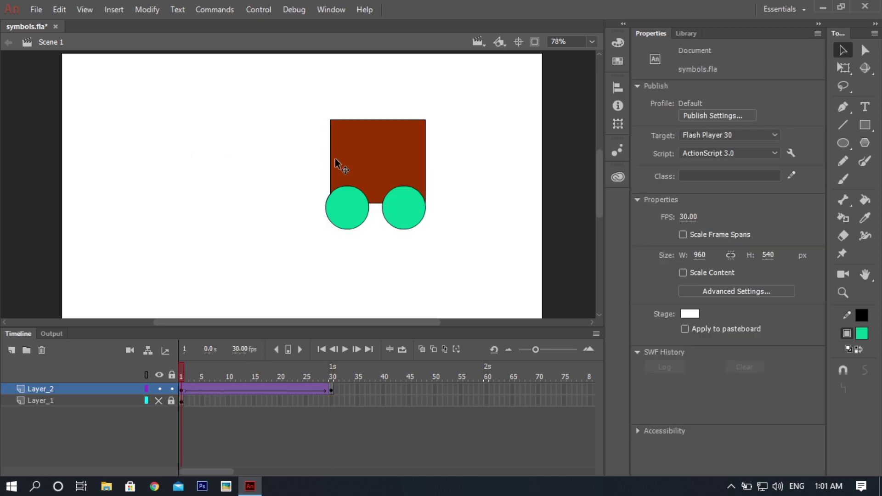
left_click(335, 158)
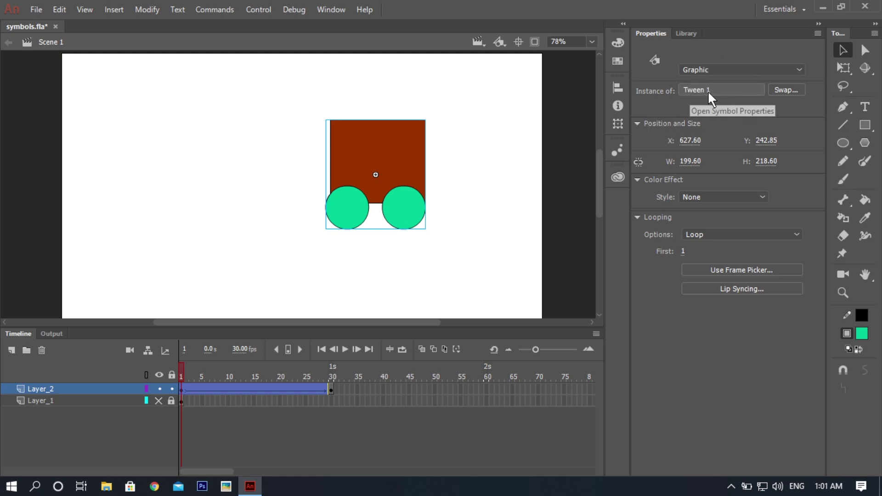
left_click(331, 390)
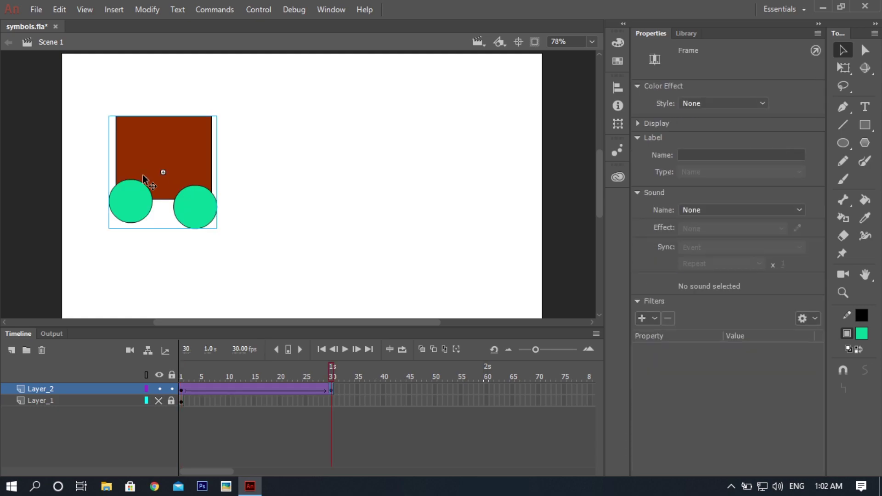
left_click(143, 176)
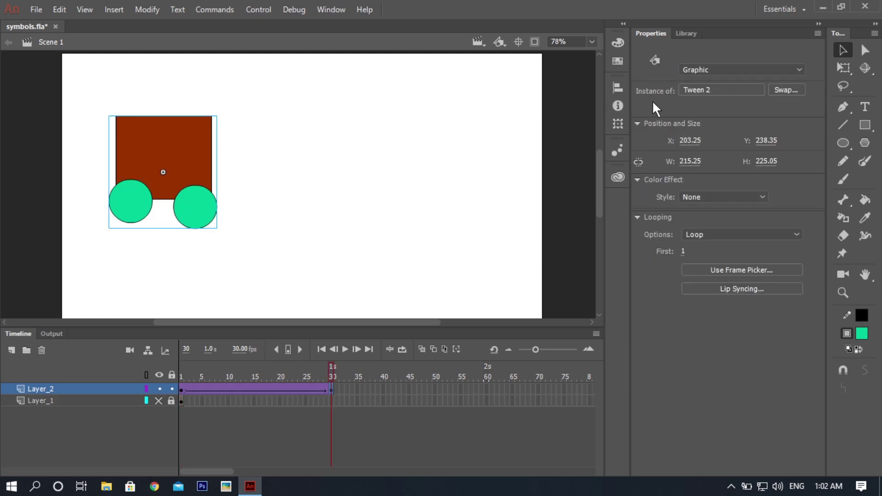
- Preview the Tween 1 and Tween 2 symbols in the library, then return to the instance properties
left_click(687, 32)
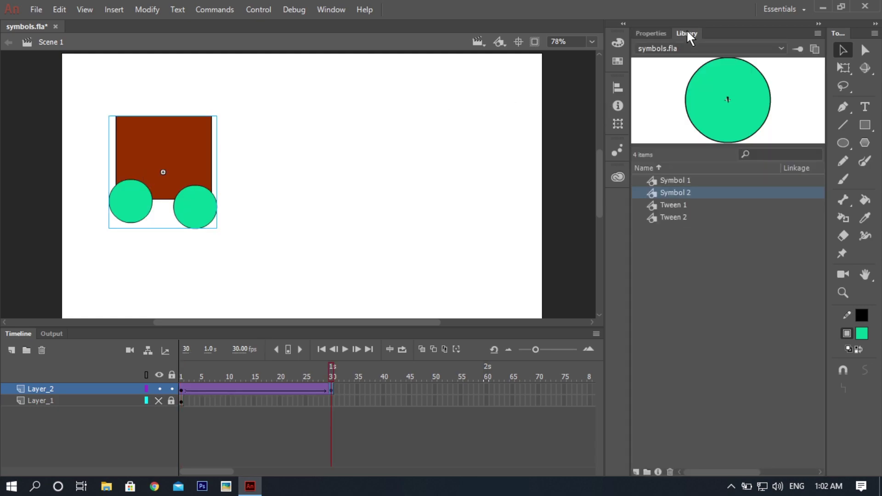
left_click(671, 205)
left_click(668, 213)
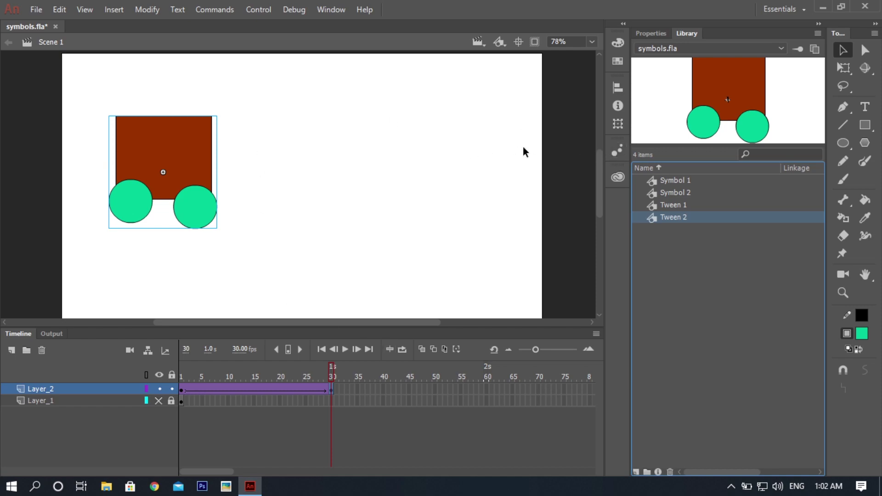
left_click(642, 32)
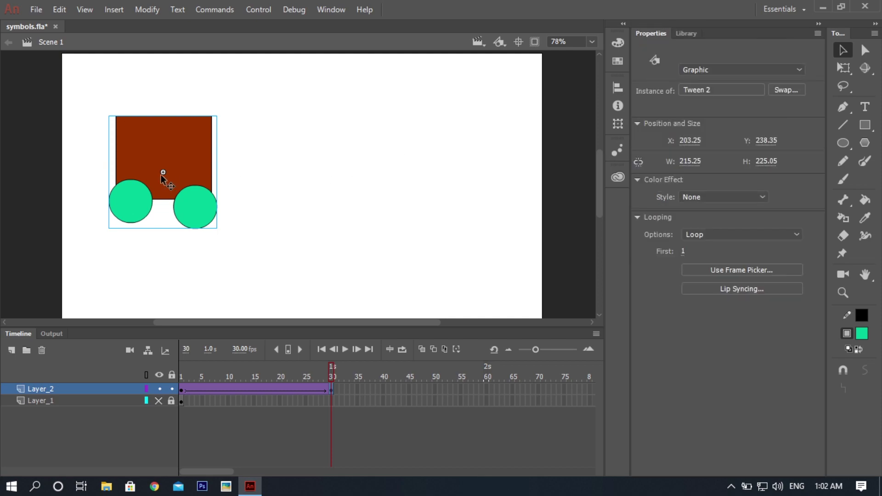
- Delete Layer_2, then show and unlock Layer_1
left_click(40, 349)
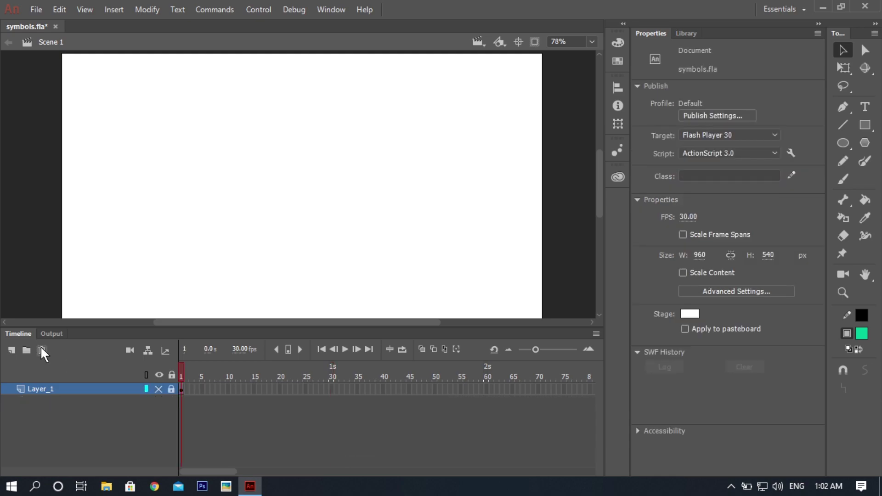
left_click(158, 389)
left_click(170, 389)
- Inspect the properties of the cart on Layer_1, first as a whole and then for each wheel and the body
left_click_drag(279, 130, 79, 261)
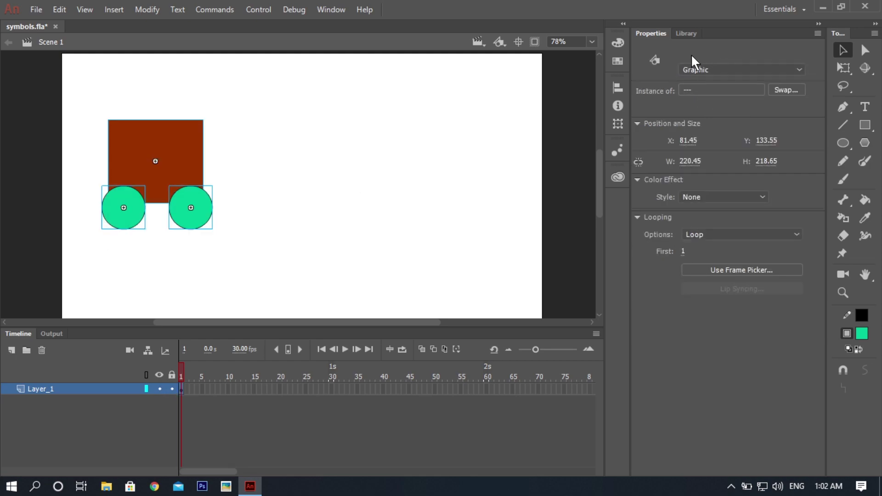
left_click(398, 192)
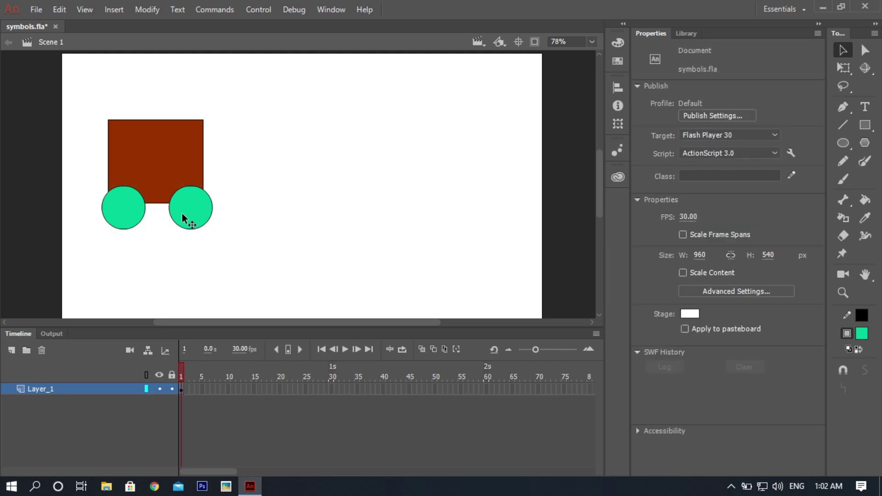
left_click(182, 214)
left_click(114, 212)
left_click(152, 144)
left_click(128, 212)
left_click(188, 209)
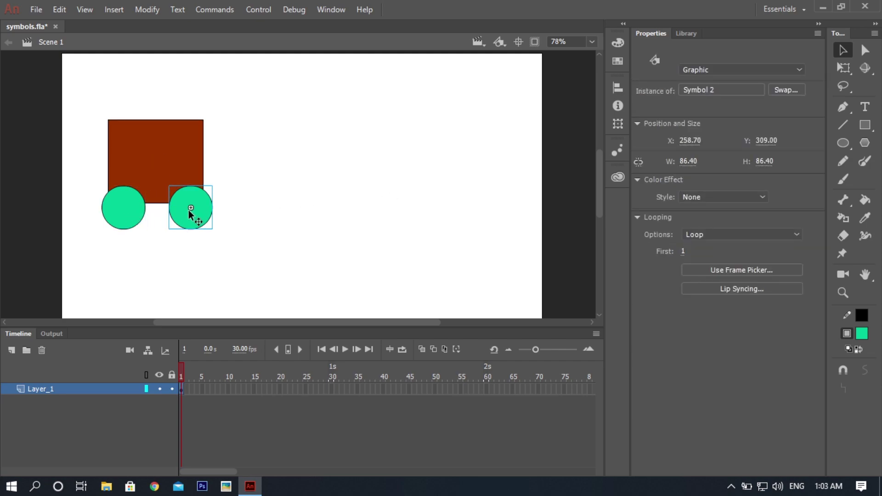
- Open the cart's right wheel symbol for in-place editing and select only its green fill
scroll(188, 211, "up", 2)
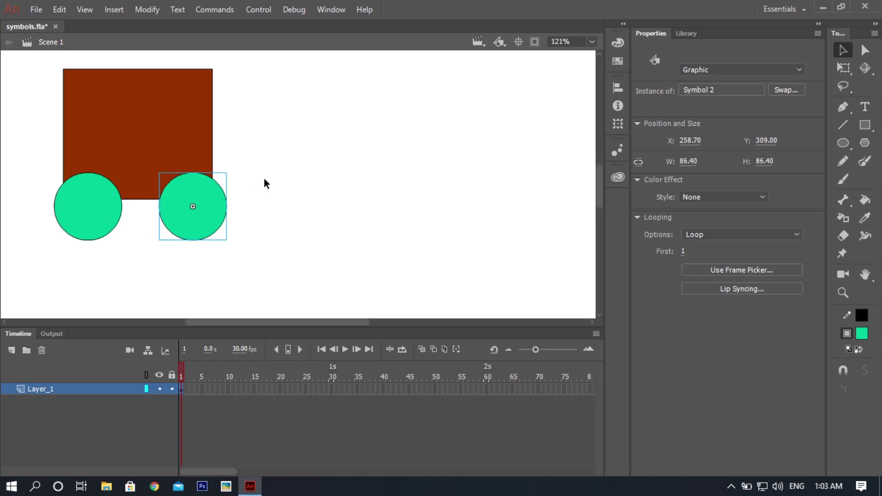
left_click_drag(228, 179, 306, 169)
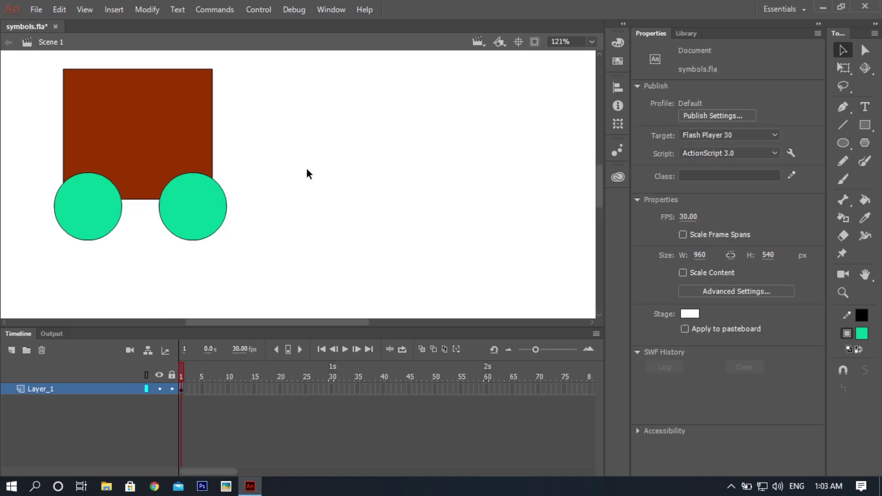
left_click(200, 206)
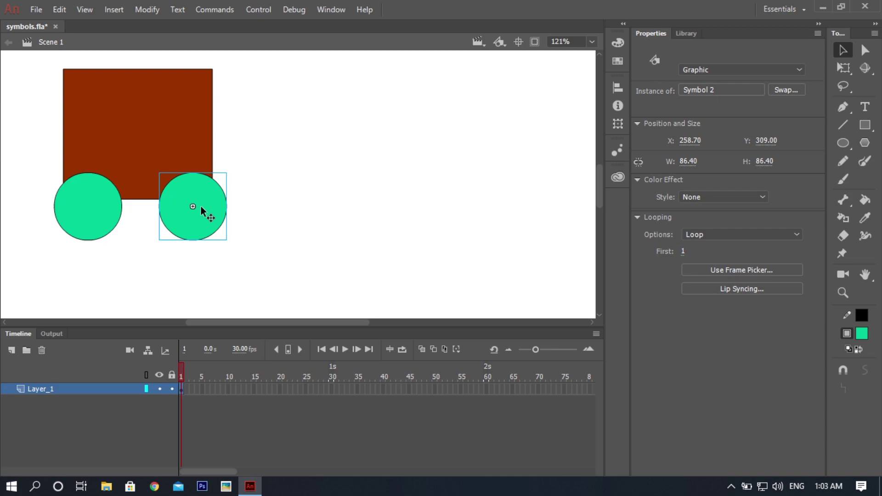
double_click(200, 206)
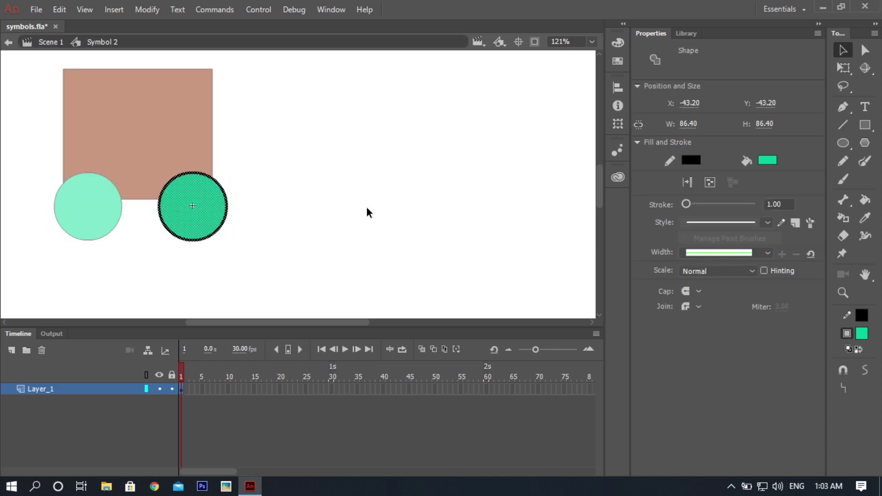
left_click(419, 207)
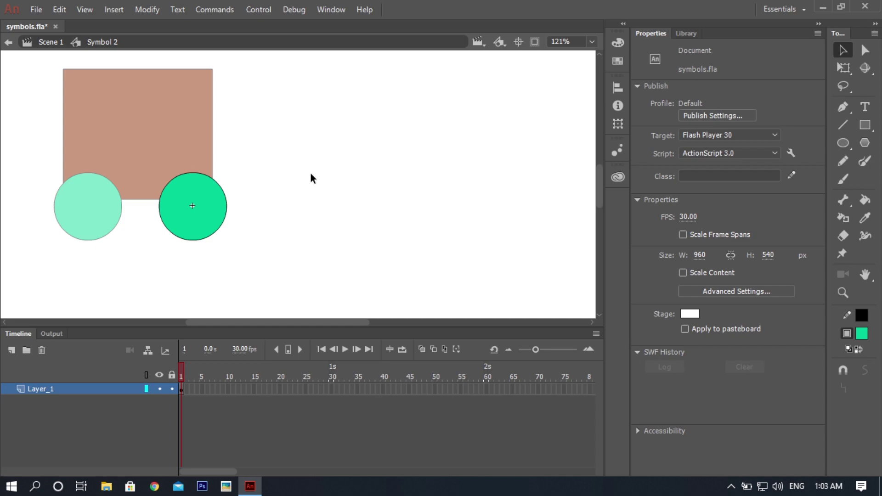
left_click(216, 207)
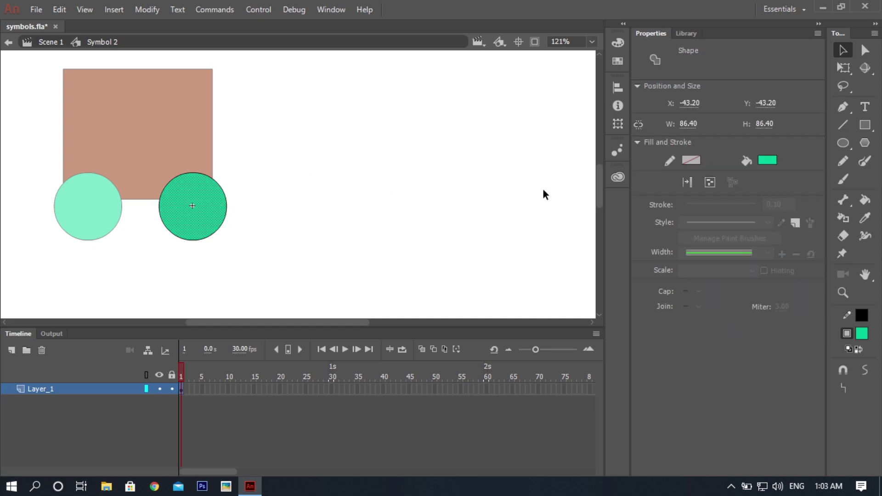
- Change the wheel symbol's fill to blue and return to the main scene
left_click(769, 160)
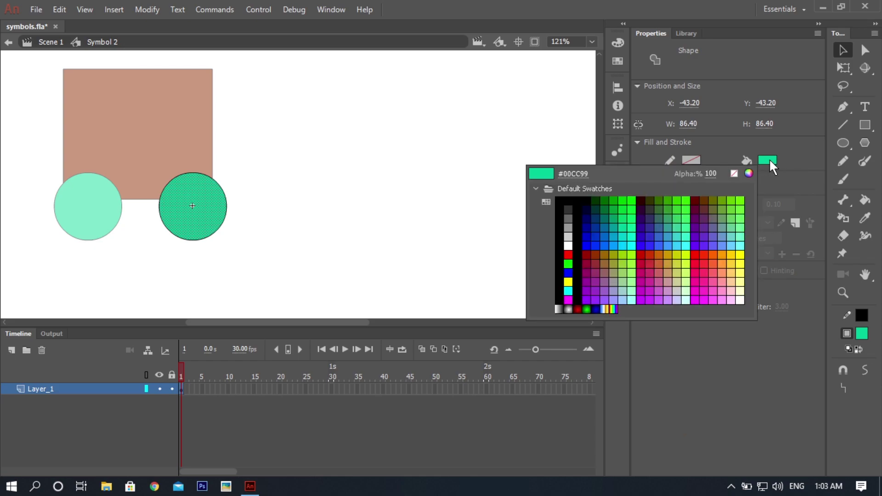
left_click(657, 226)
double_click(369, 242)
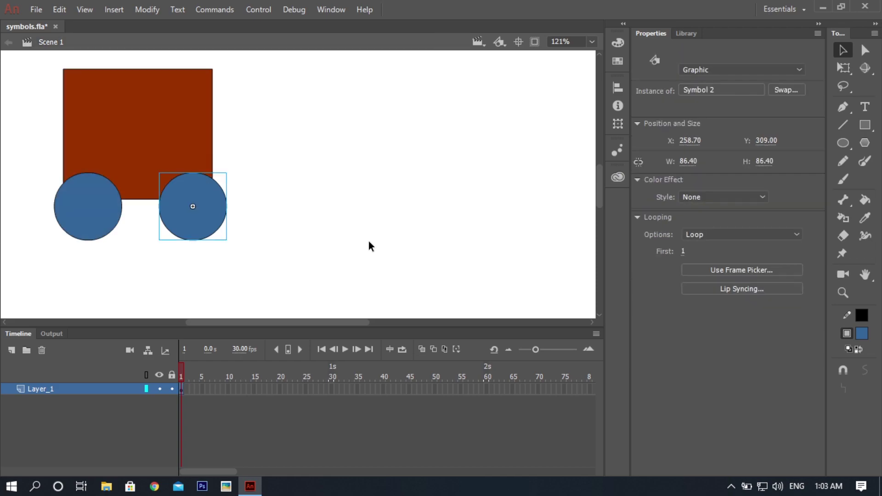
- Duplicate the right wheel's symbol as "Symbol 2 copy"
right_click(216, 208)
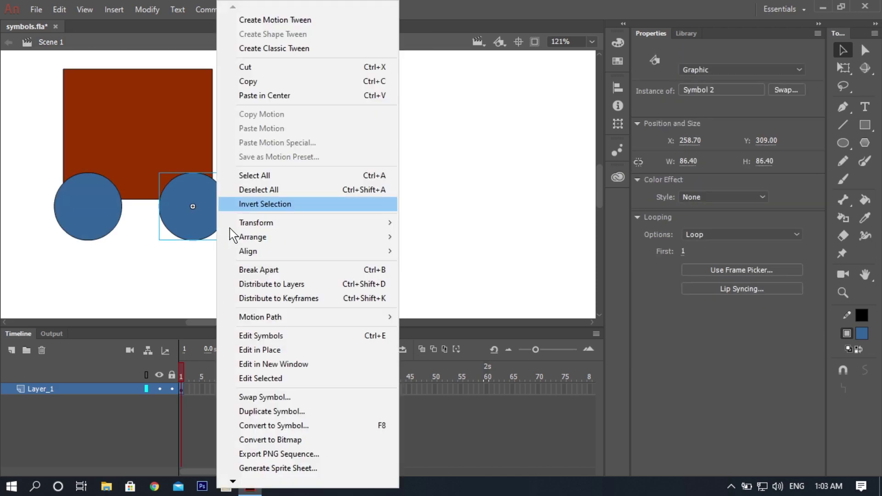
left_click(254, 410)
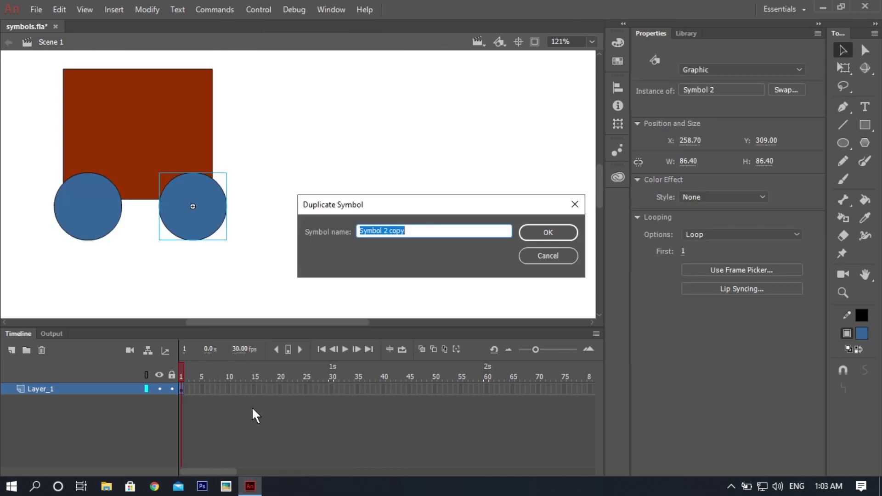
left_click(533, 232)
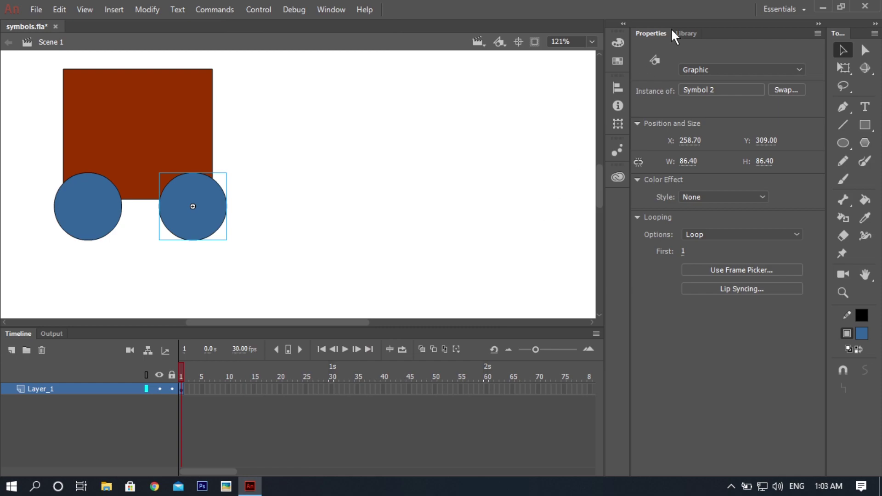
- Delete Tween 1 and Tween 2 from the library and preview Symbol 2 copy
left_click(681, 33)
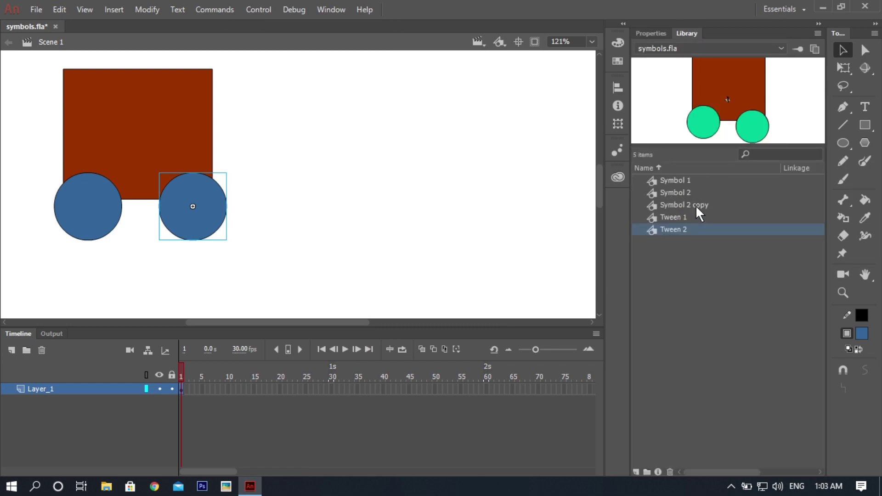
left_click(683, 219, "ctrl")
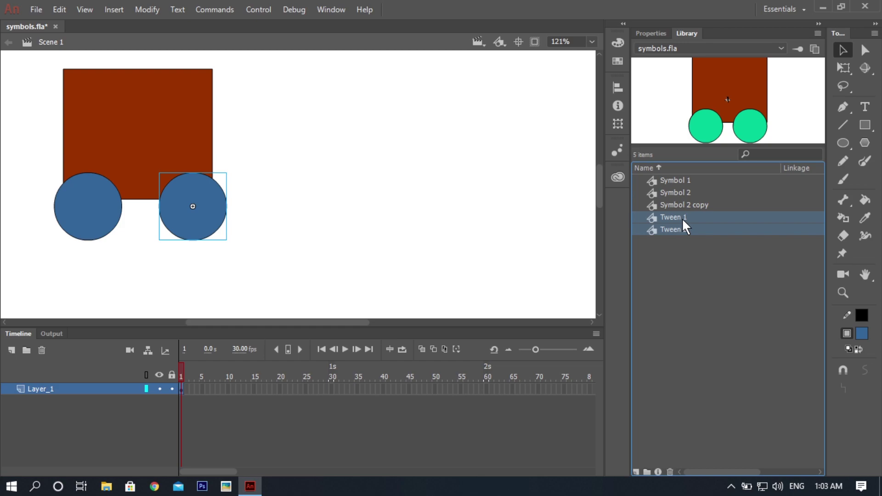
key("Delete")
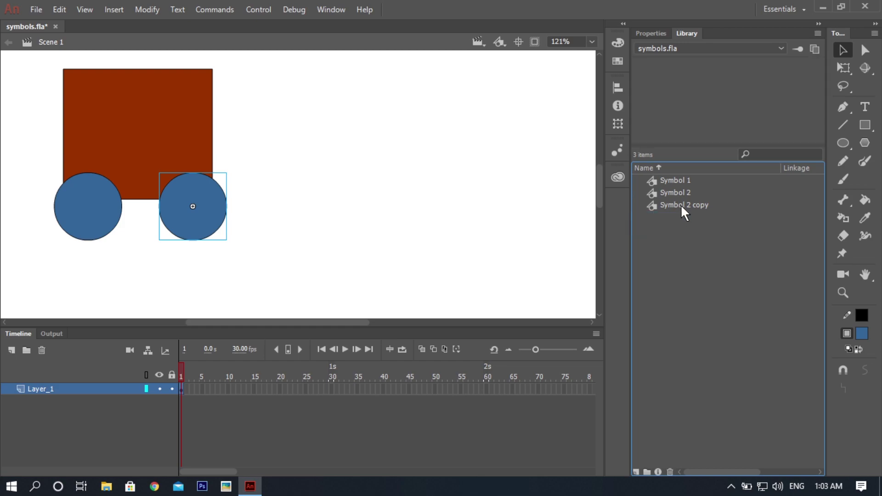
left_click(680, 205)
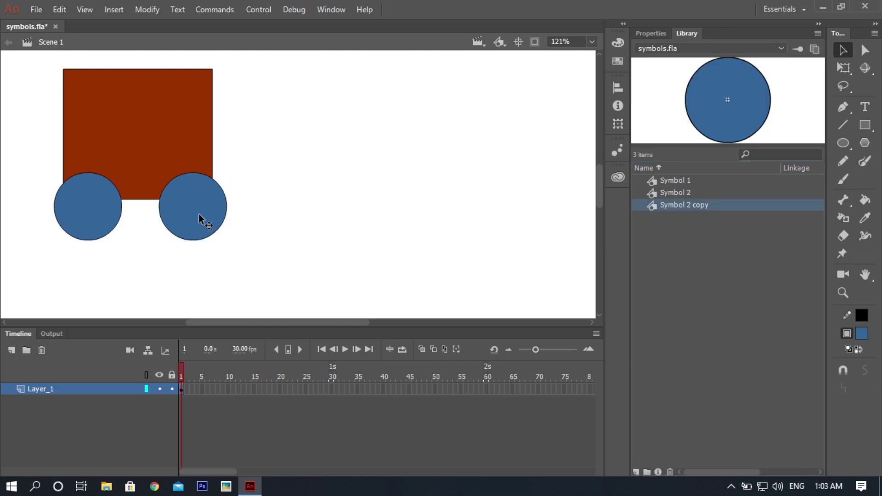
- Open the right wheel for in-place editing, bend its right edge inward, undo the bend and return to the scene
double_click(198, 214)
left_click_drag(293, 200, 205, 207)
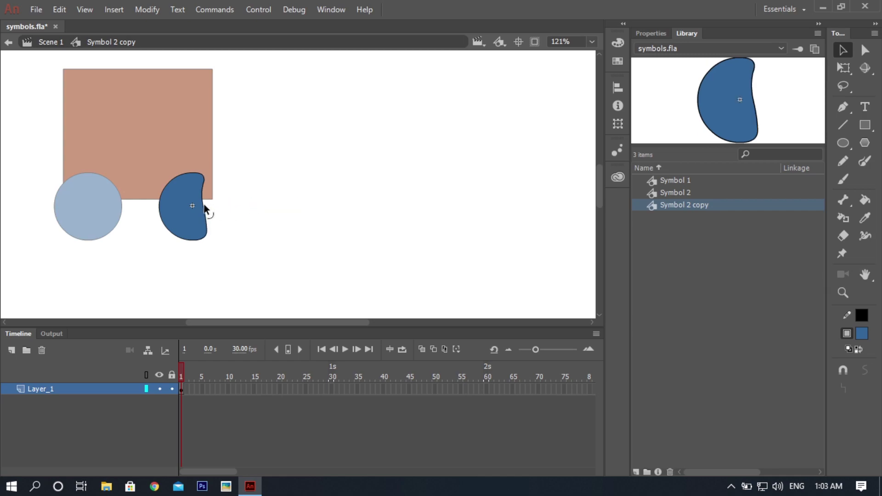
key("ctrl+z")
double_click(304, 195)
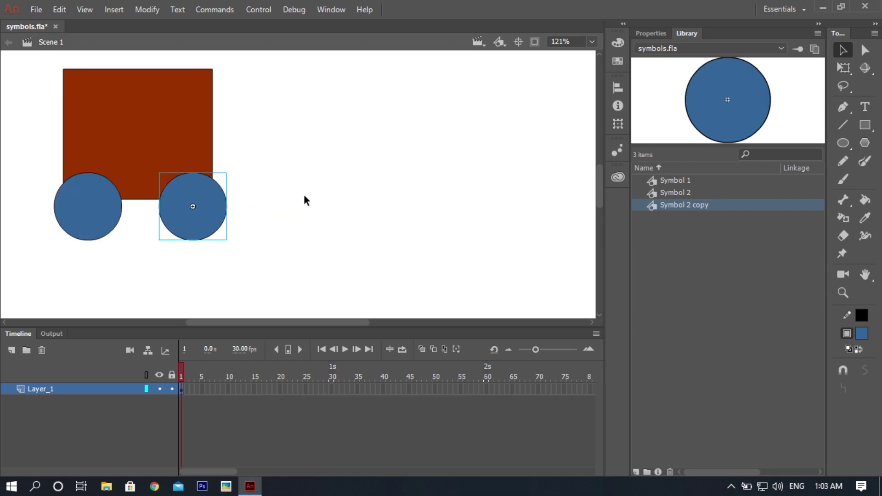
- Undo the symbol duplication, the library deletions and the blue recolouring of the wheels
key("ctrl+z")
key("ctrl+z")
key("ctrl+z")
key("ctrl+z")
key("ctrl+z")
key("ctrl+z")
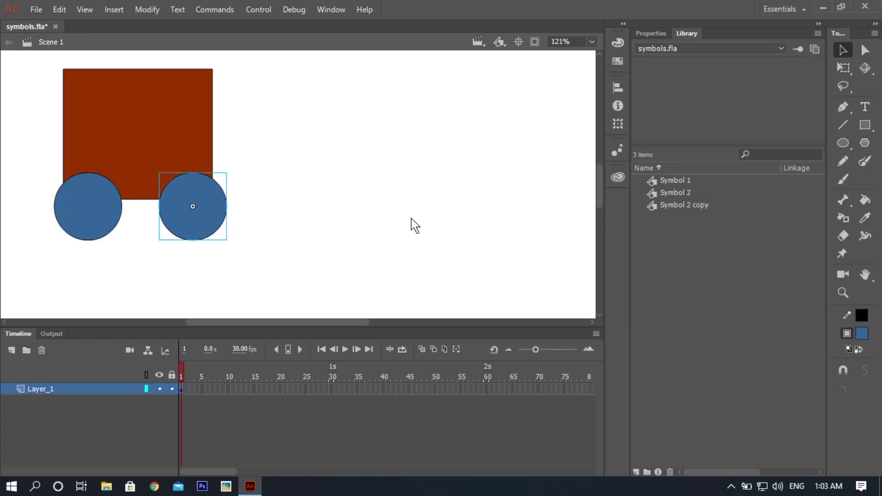
key("ctrl+z")
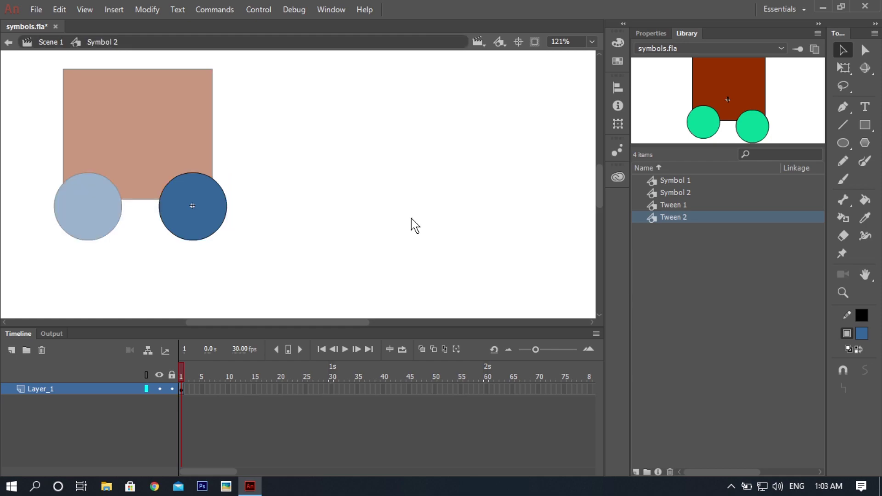
key("ctrl+z")
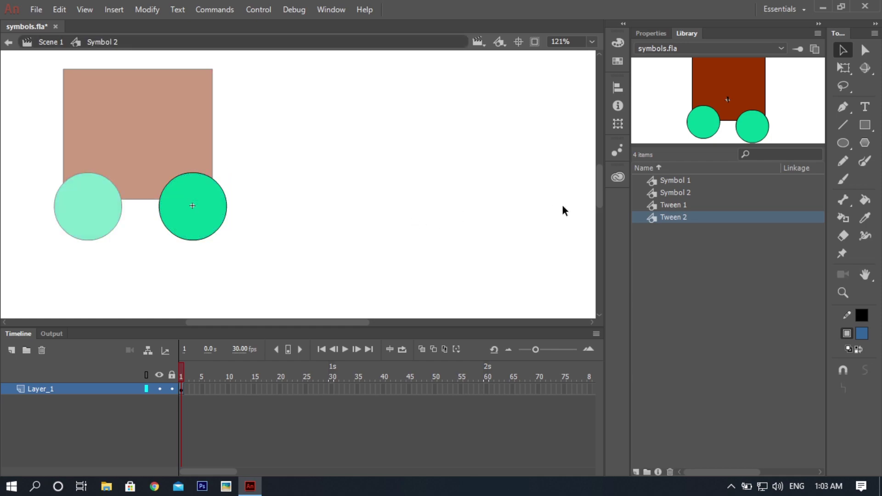
key("ctrl+z")
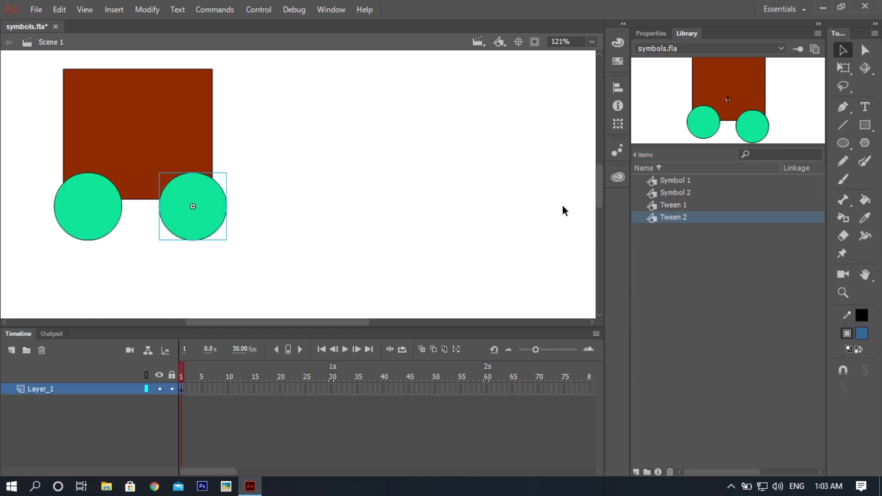
- Delete the Tween 1 and Tween 2 symbols from the library
left_click(666, 201, "shift")
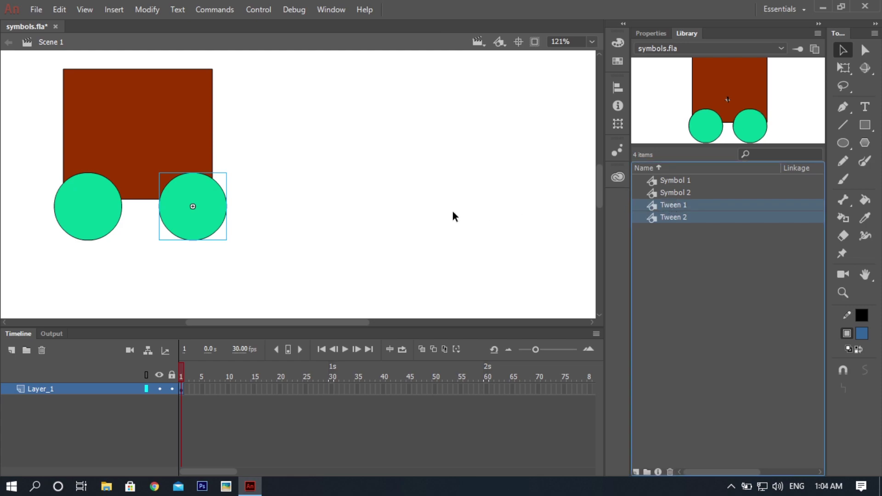
key("Delete")
key("ctrl+minus")
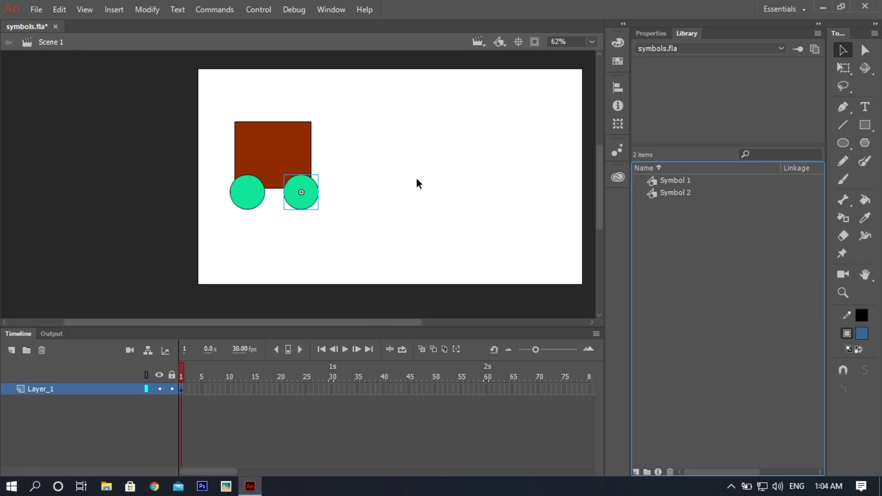
- Select the cart's body and both wheels and distribute them to separate layers
left_click(357, 202)
scroll(354, 181, "up", 1)
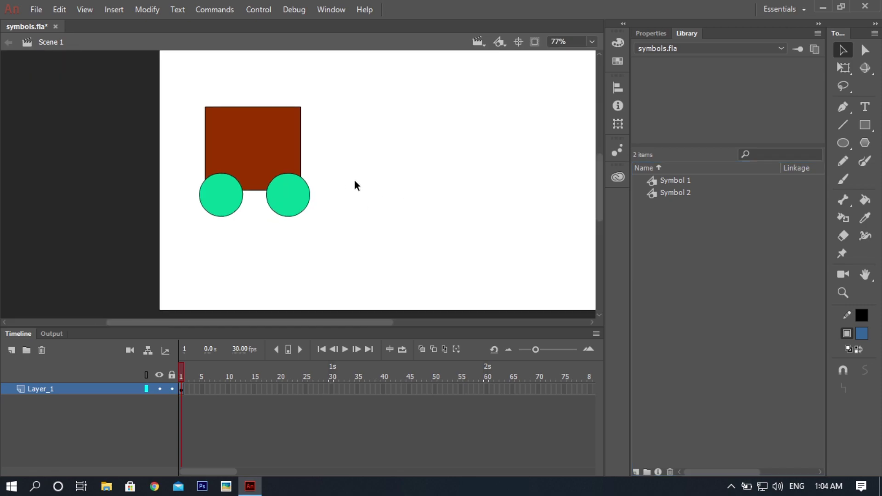
left_click_drag(344, 124, 197, 237)
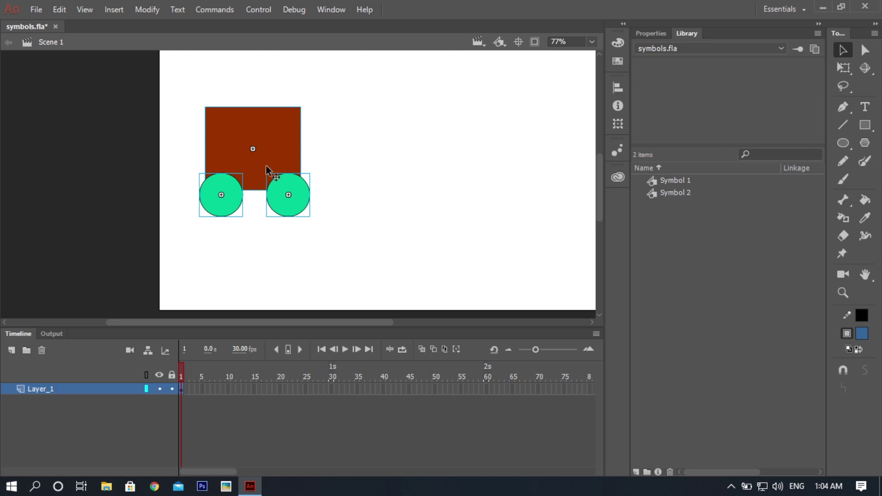
right_click(243, 147)
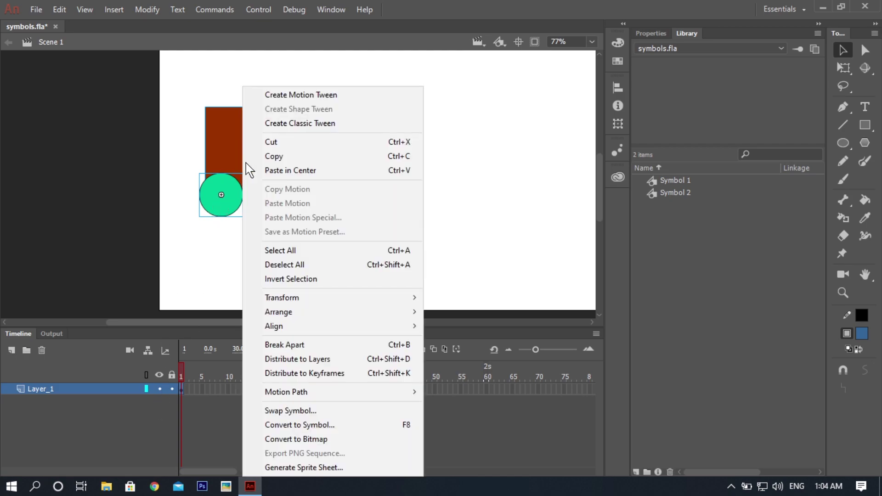
left_click(314, 359)
left_click(114, 303)
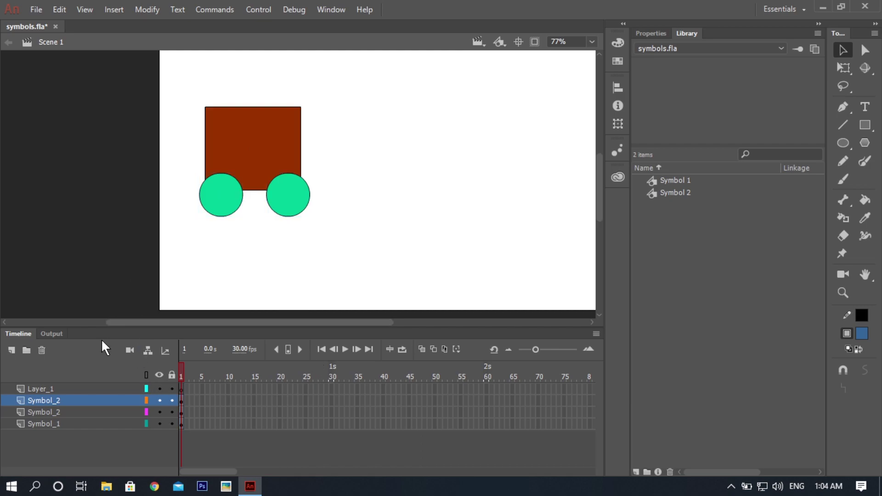
- Delete the empty Layer_1
left_click(74, 389)
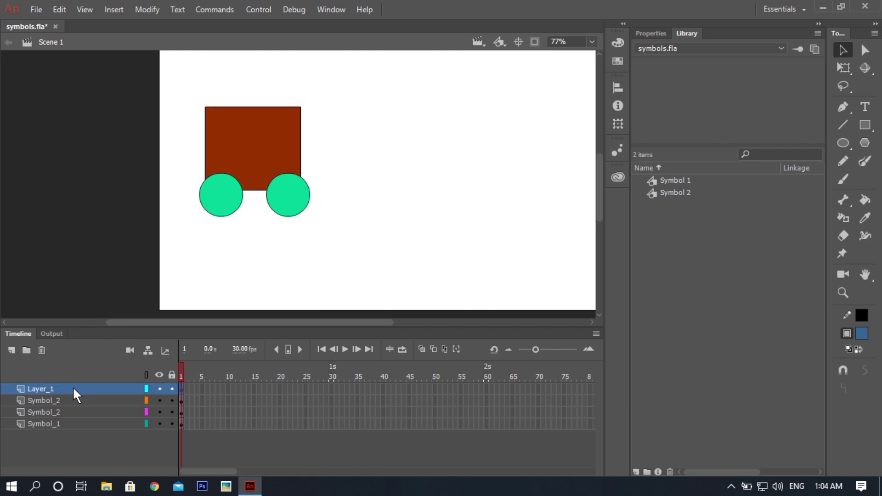
left_click(42, 350)
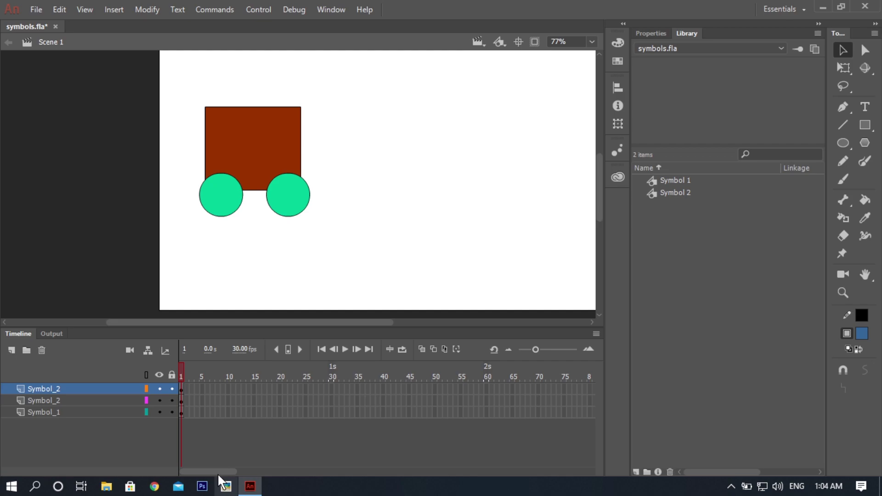
left_click_drag(218, 469, 181, 470)
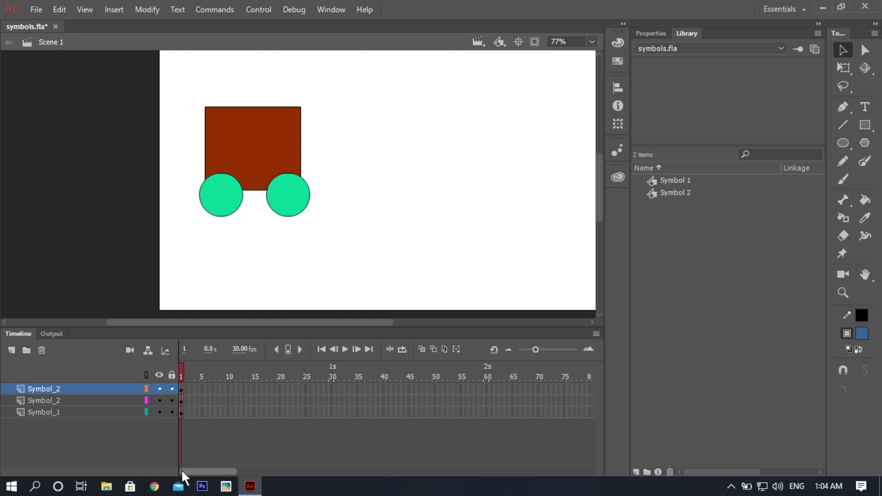
- Insert keyframes at frame 30 on all three symbol layers and create classic tweens across them
right_click(332, 407)
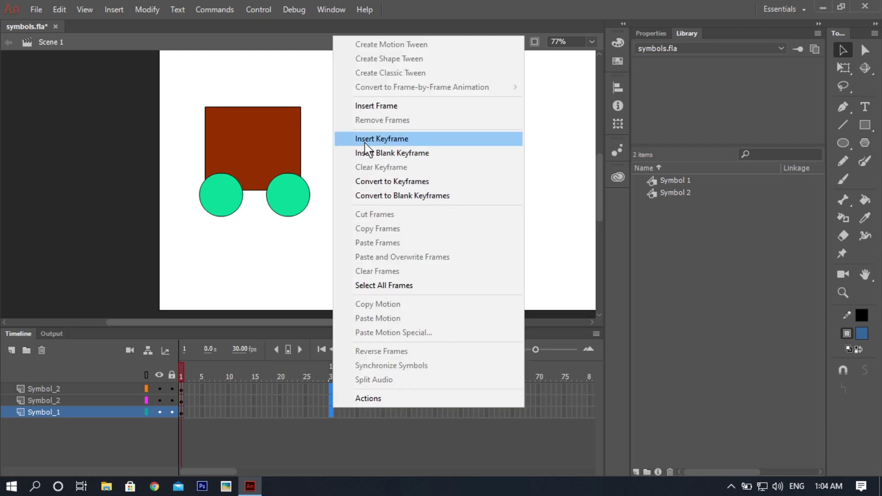
left_click(366, 140)
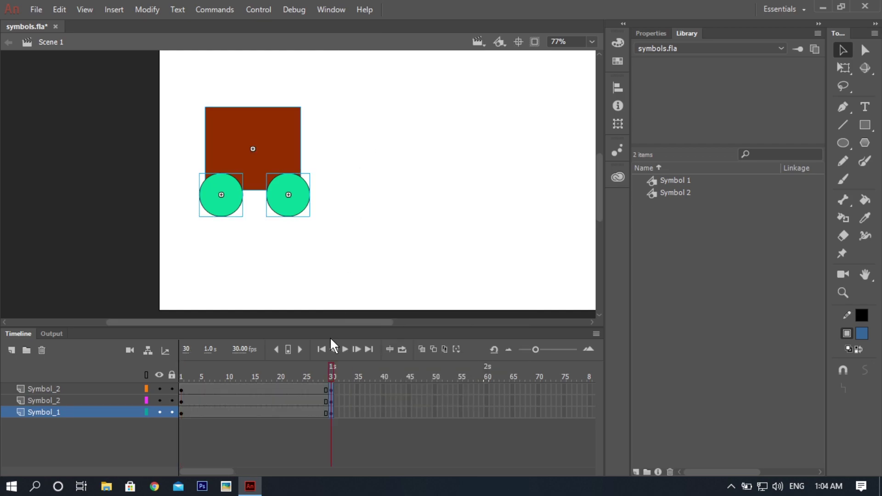
left_click_drag(299, 384, 279, 410)
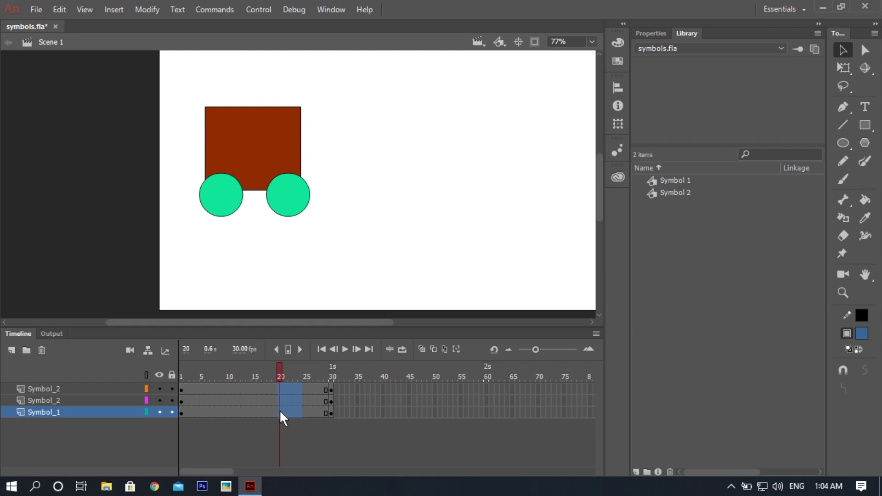
right_click(279, 410)
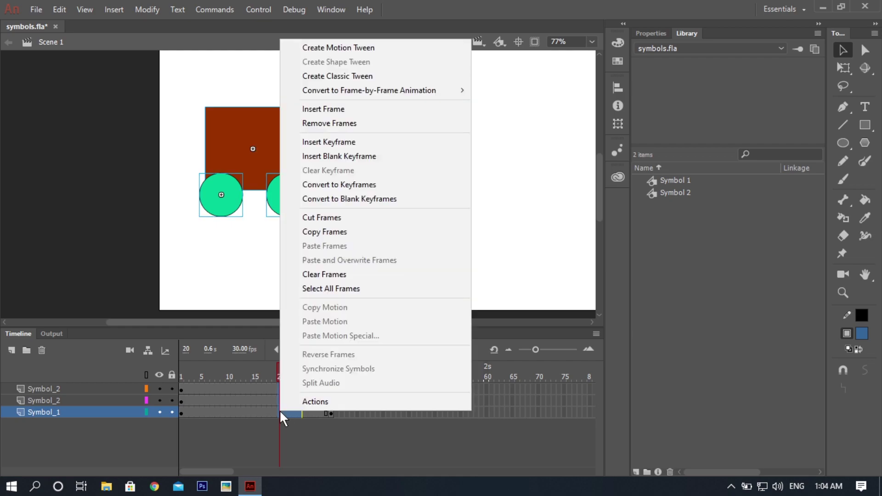
left_click(324, 79)
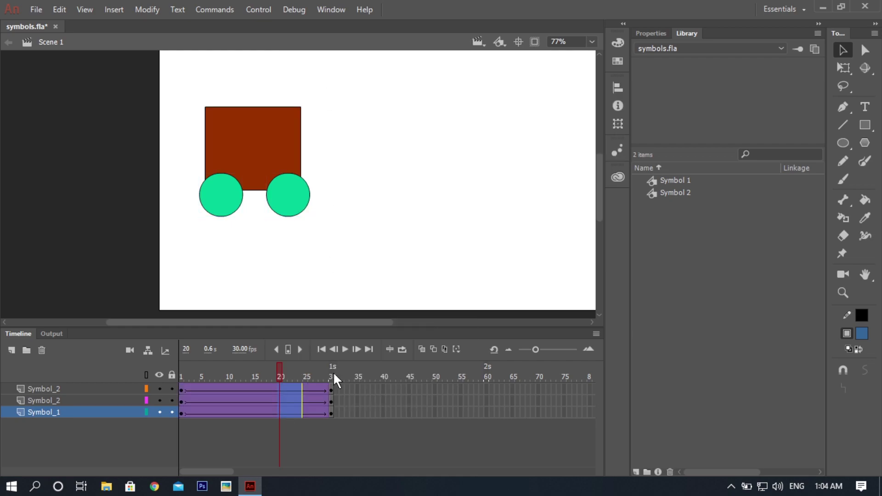
- At frame 30, move the whole cart to the right side of the stage and scrub the timeline to check the motion
left_click(330, 410)
left_click(342, 219)
scroll(342, 220, "down", 1)
left_click_drag(360, 133, 229, 235)
left_click_drag(291, 164, 541, 158)
left_click(442, 220)
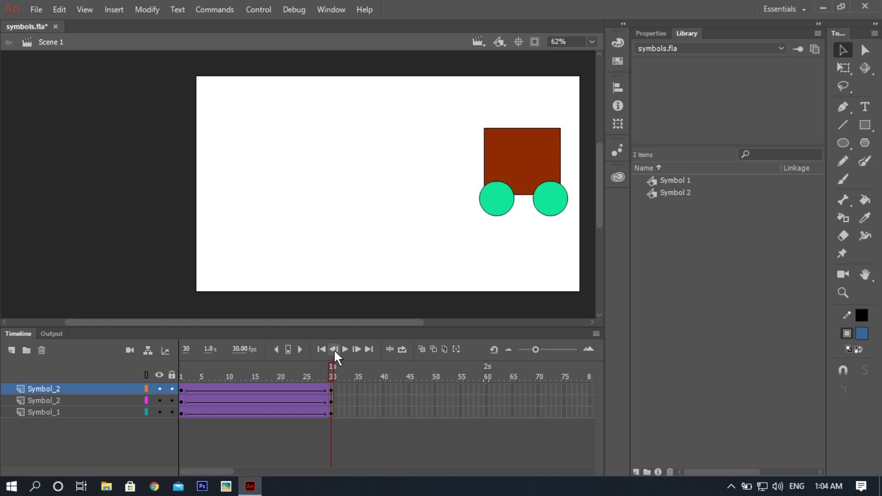
left_click_drag(332, 364, 370, 362)
- Edit the left wheel's symbol in place, draw a vertical line through its centre from edge to edge, and return to the scene
double_click(505, 214)
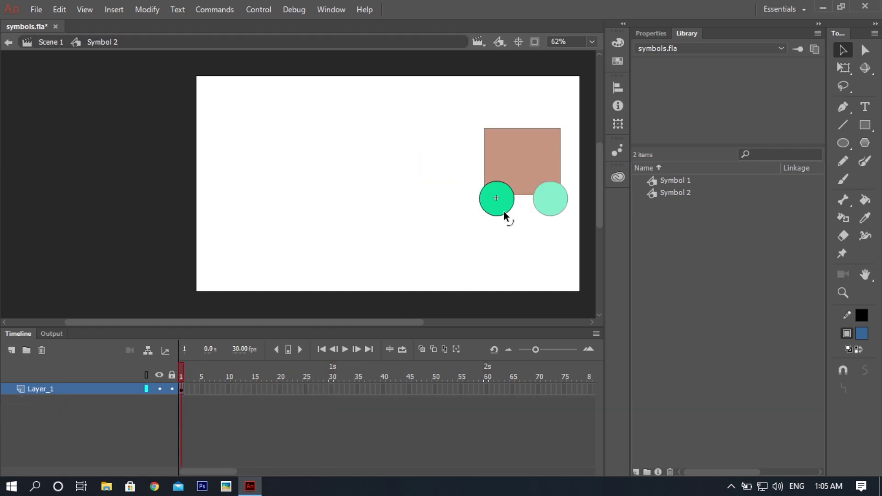
scroll(539, 215, "up", 2)
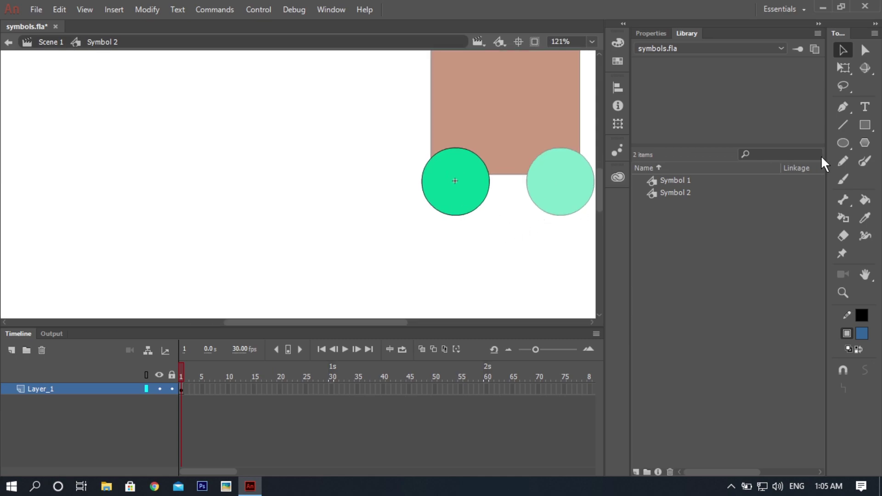
left_click(850, 127)
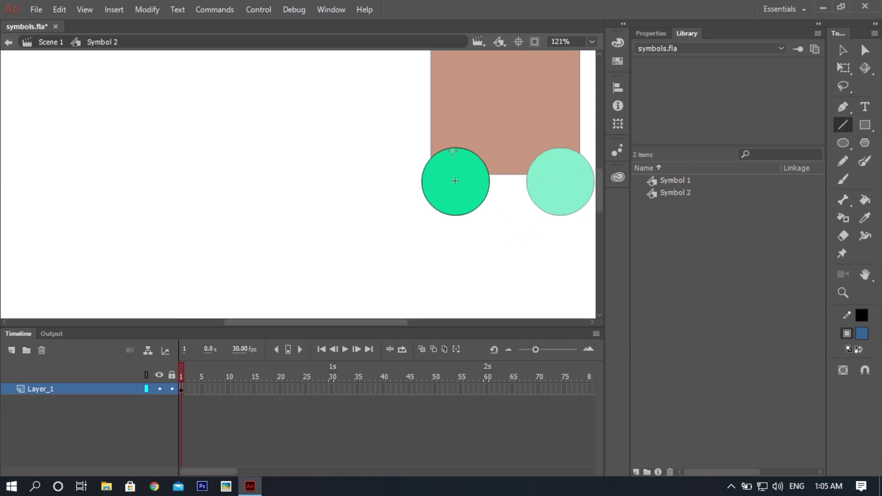
left_click_drag(453, 147, 454, 215)
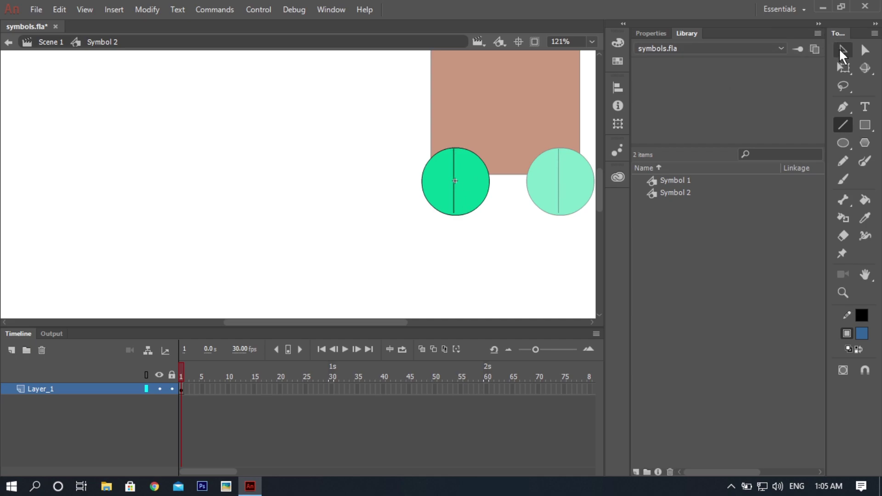
left_click(842, 51)
double_click(291, 221)
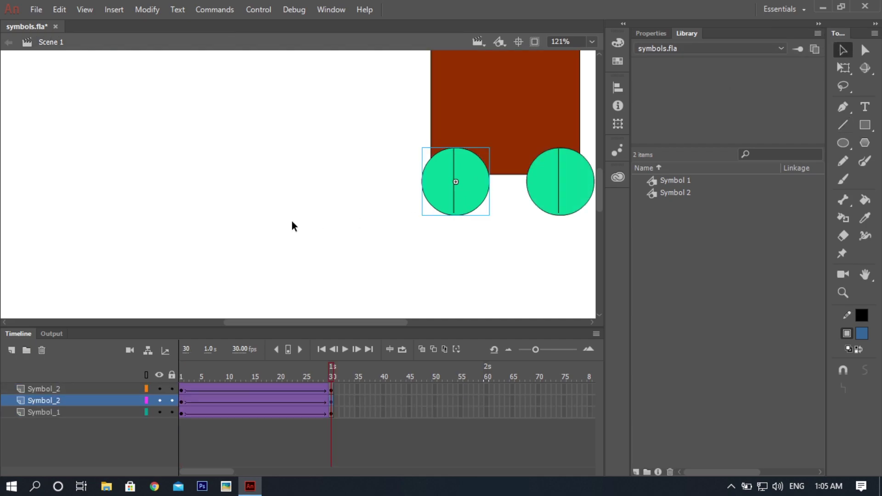
- Set the left wheel layer's classic tween to rotate clockwise (CW) from frame 1
left_click_drag(329, 371, 359, 373)
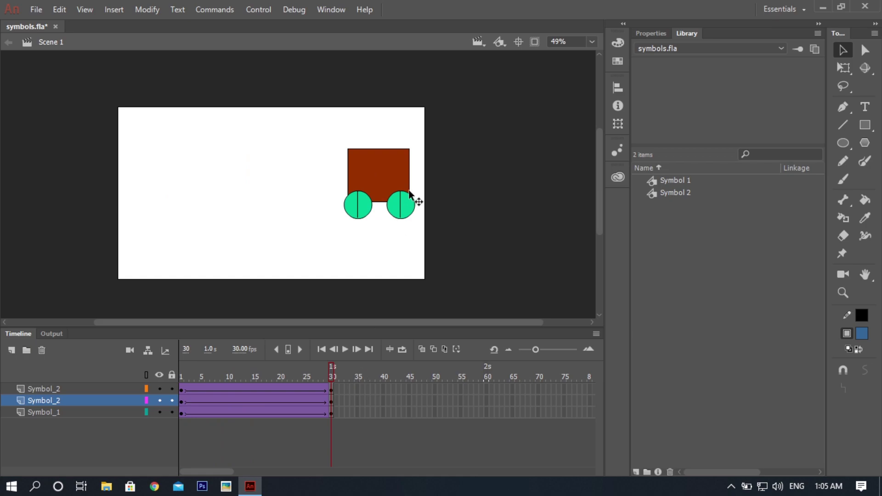
scroll(414, 199, "up", 2)
left_click(340, 220)
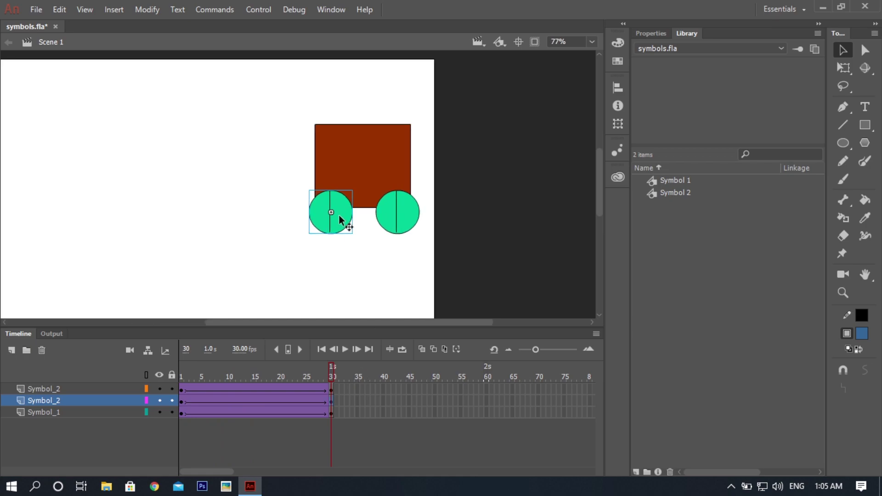
left_click(182, 405)
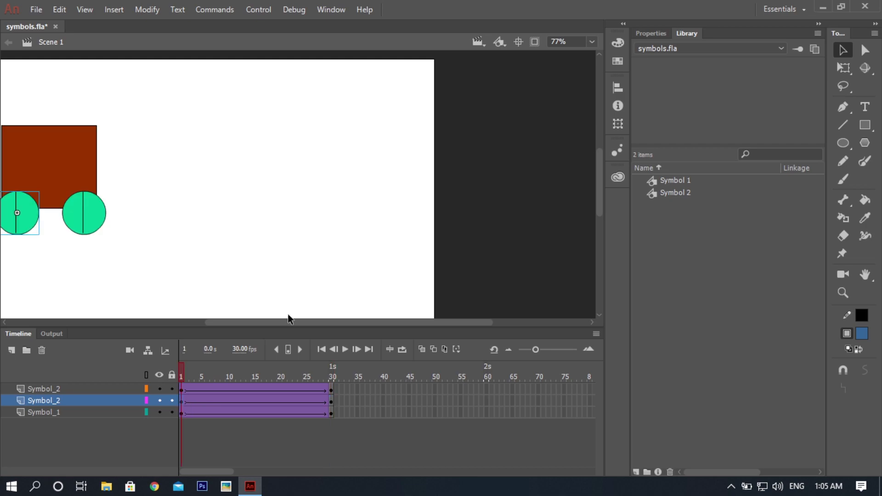
left_click(659, 36)
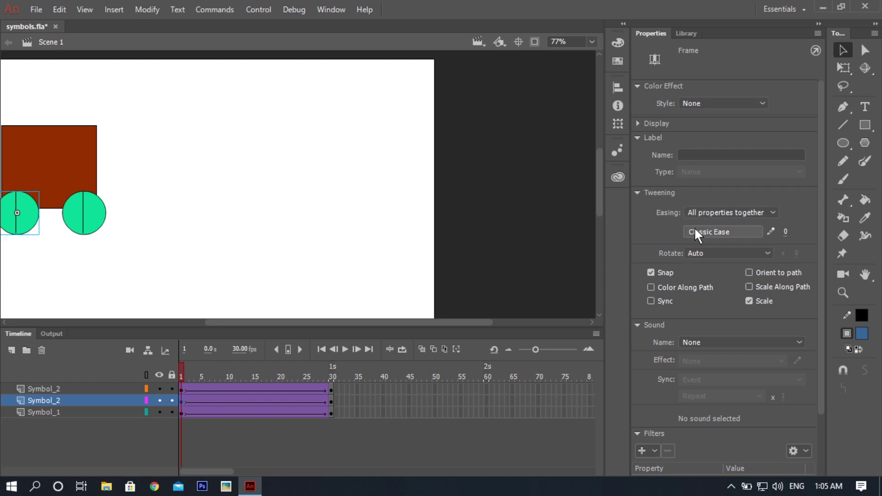
left_click(695, 253)
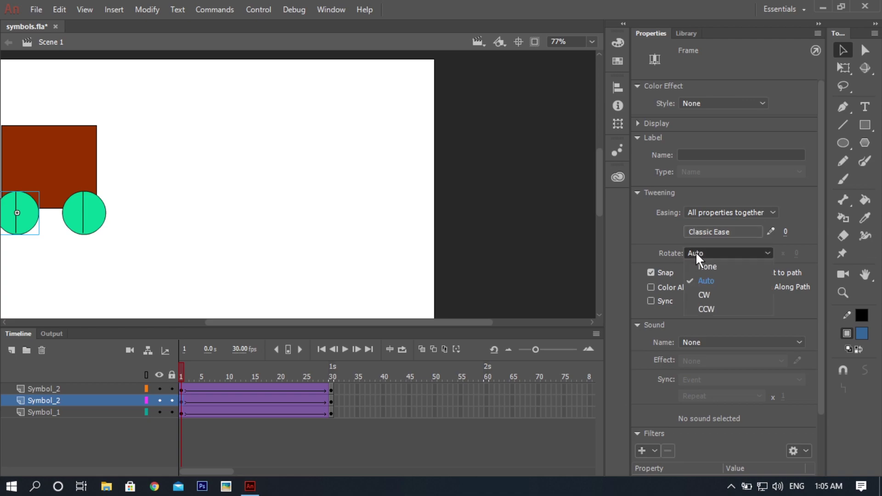
left_click(694, 296)
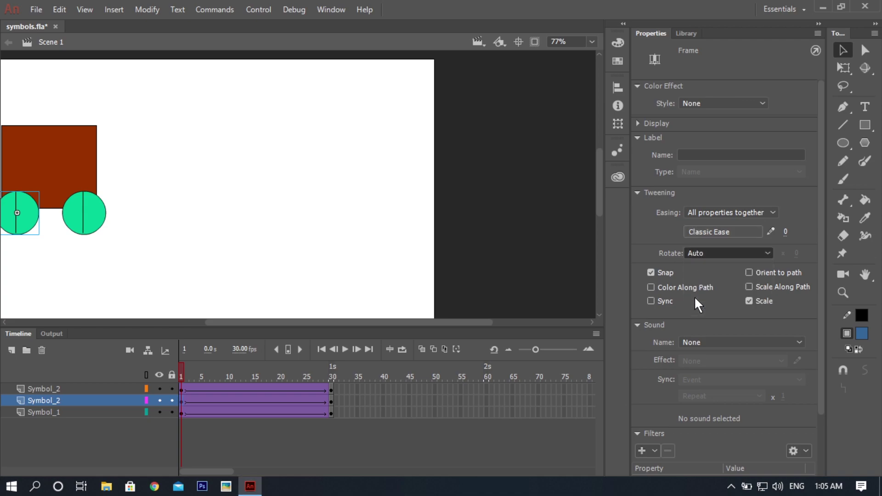
- Set the right wheel layer's classic tween to rotate CW as well and scrub the timeline
left_click(182, 414)
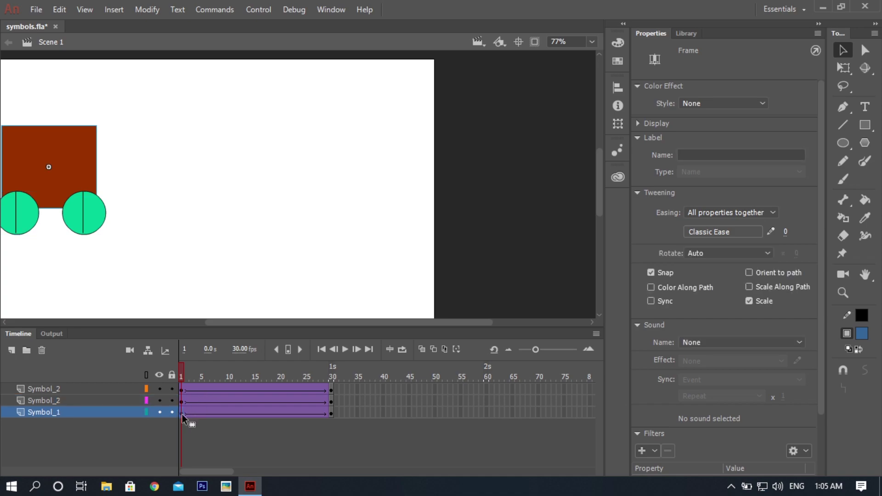
left_click(183, 388)
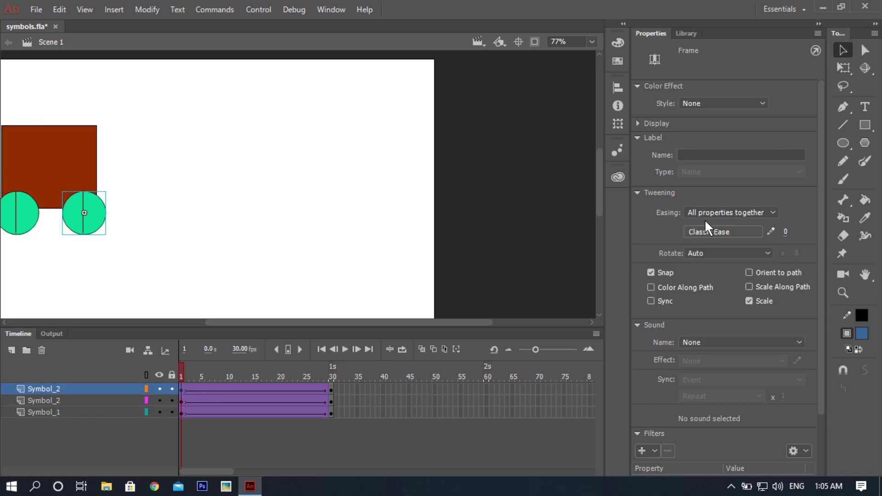
left_click(704, 252)
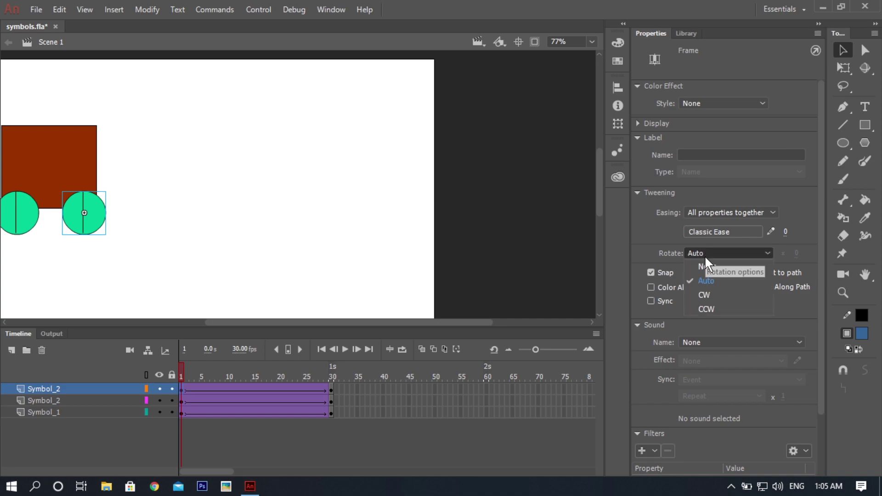
left_click(705, 292)
mouse_move(180, 365)
left_mouse_down()
mouse_move(334, 379)
mouse_move(162, 370)
mouse_move(349, 377)
mouse_move(168, 381)
mouse_move(386, 372)
mouse_move(289, 385)
mouse_move(169, 372)
left_mouse_up()
- Preview the wheel symbol, Symbol 2, in the library and save the document
left_click(685, 34)
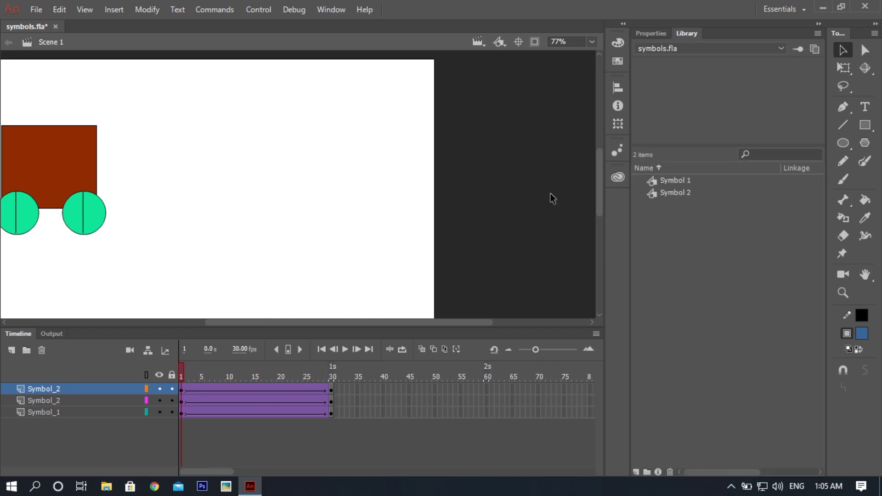
left_click(591, 41)
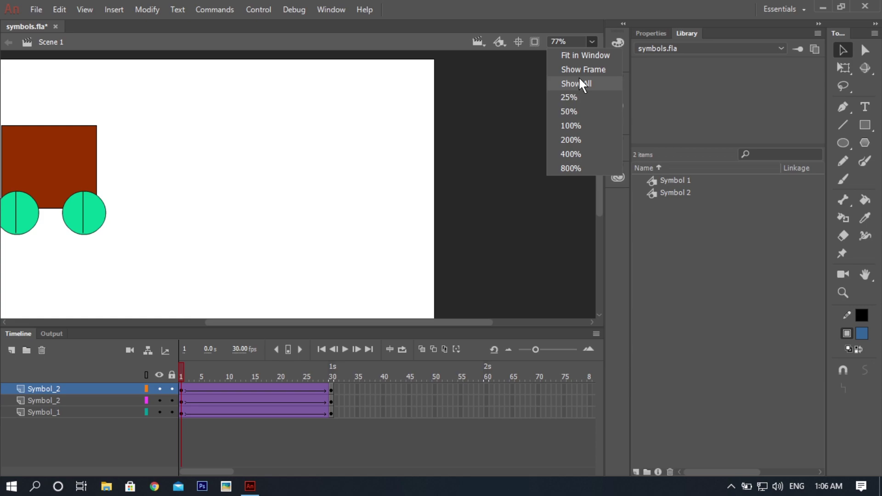
left_click(339, 172)
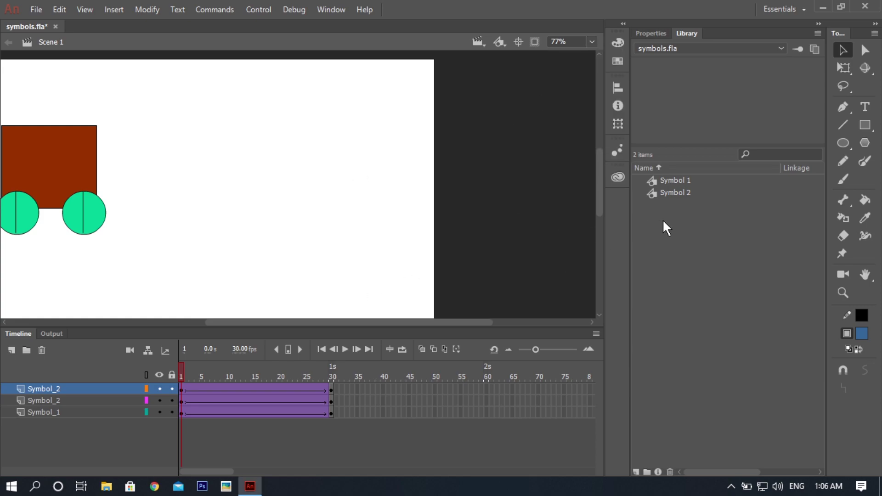
left_click(676, 195)
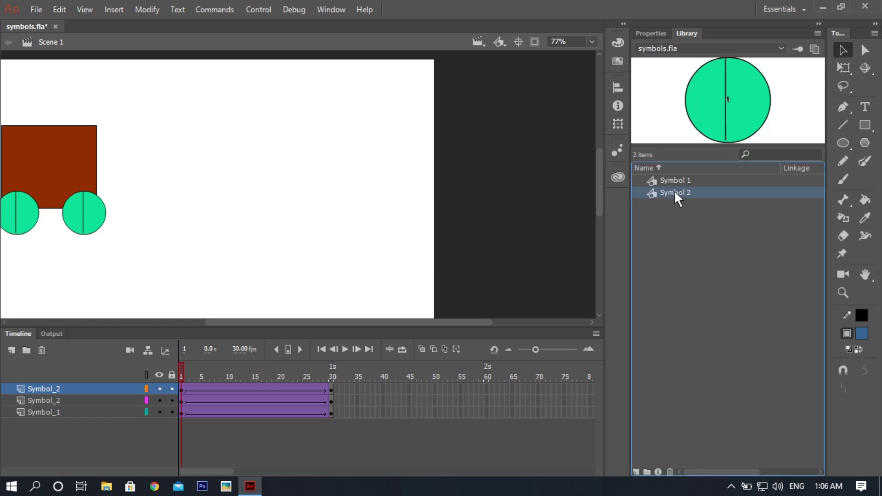
left_click(448, 262)
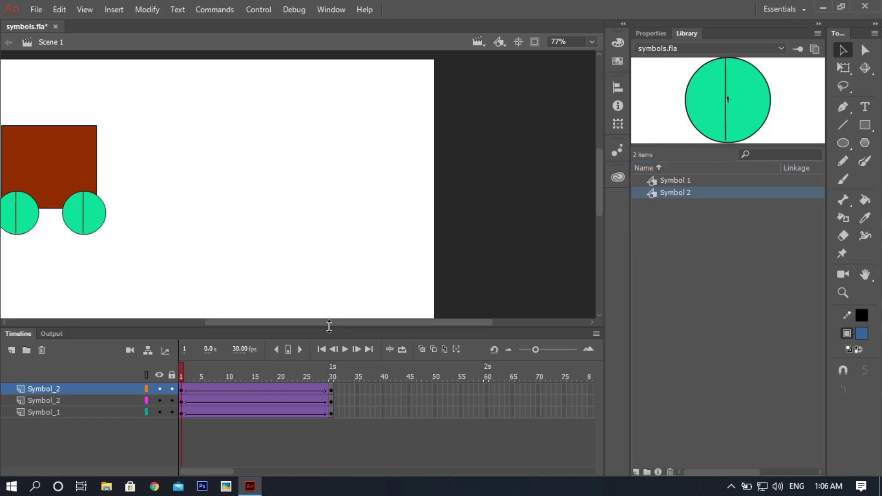
left_click_drag(327, 327, 244, 323)
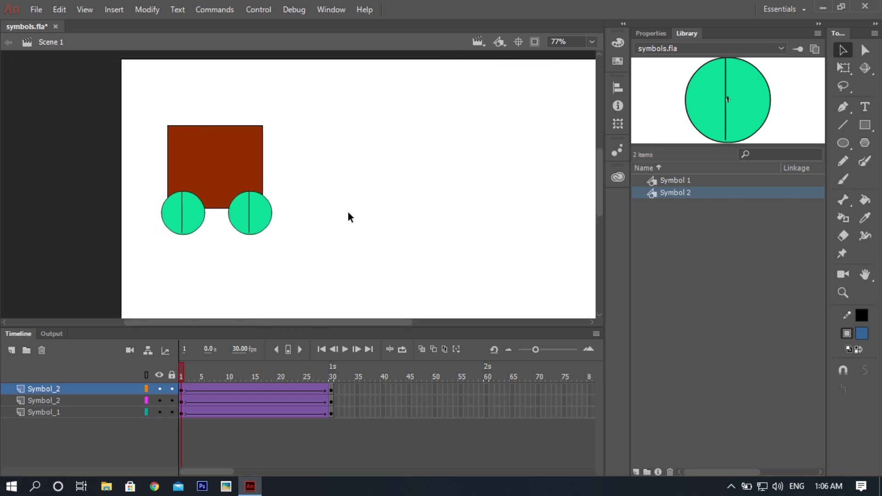
key("ctrl+s")
- Cut frames 1 to 30 of all three cart layers from the main timeline
left_click_drag(183, 394, 335, 418)
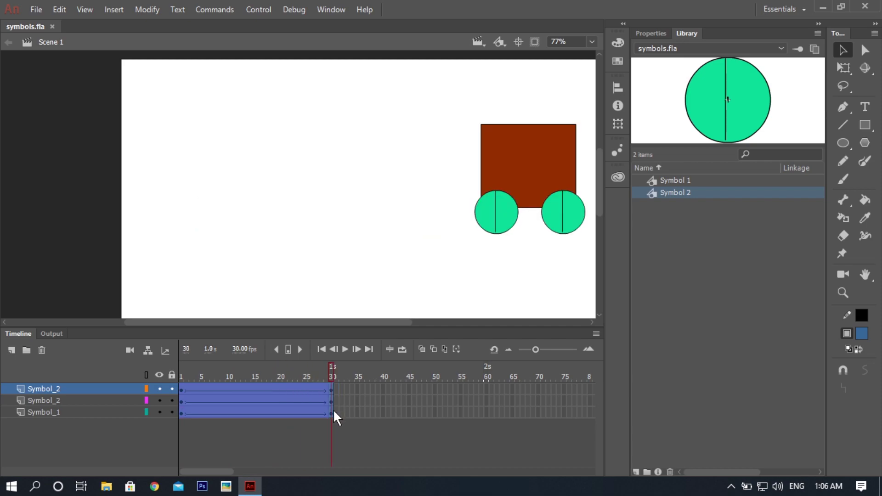
right_click(288, 407)
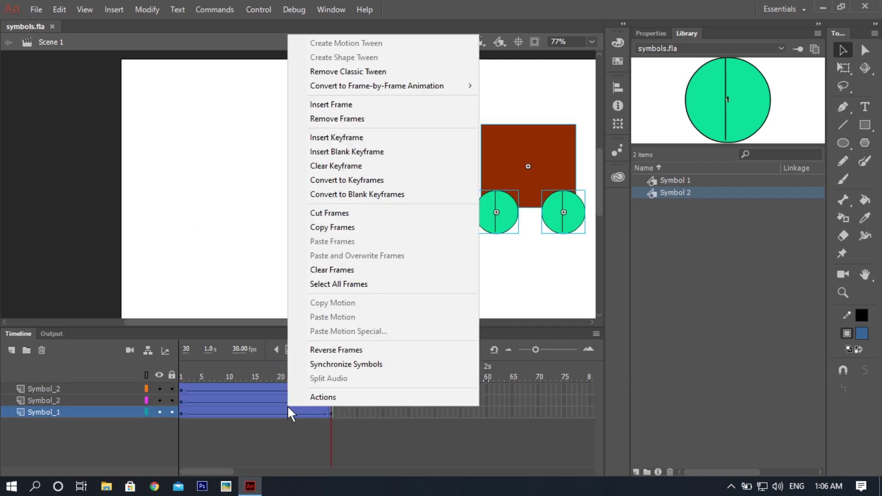
left_click(331, 213)
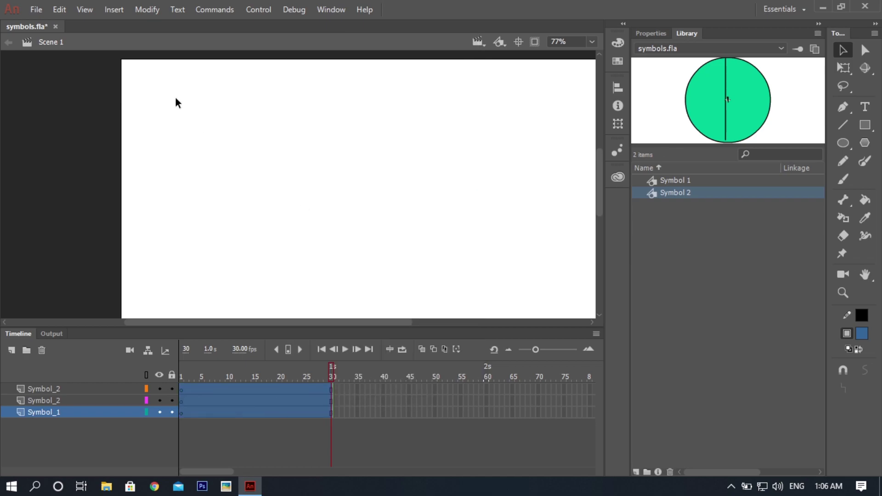
- Create a new graphic symbol in the library root, keeping the suggested name
left_click(122, 8)
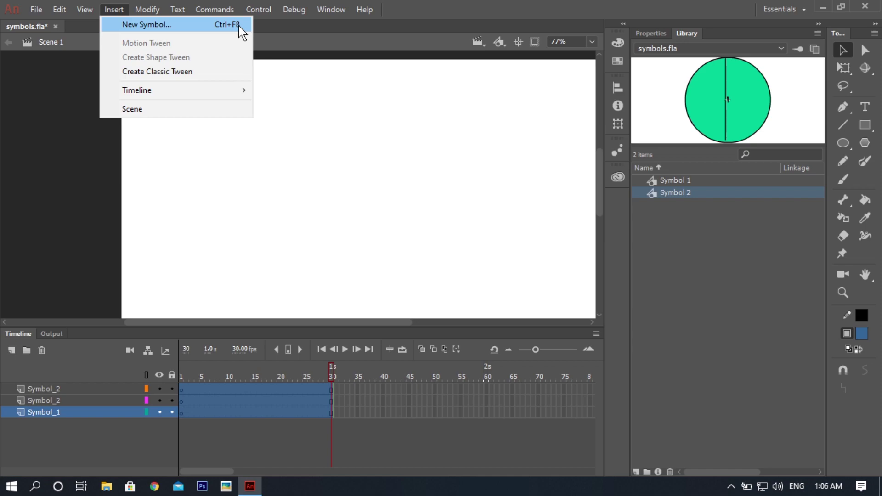
left_click(195, 24)
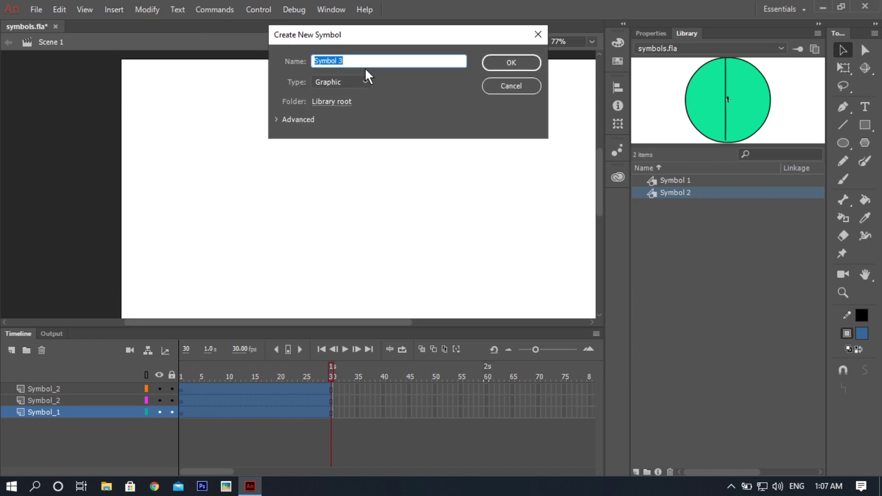
left_click(522, 63)
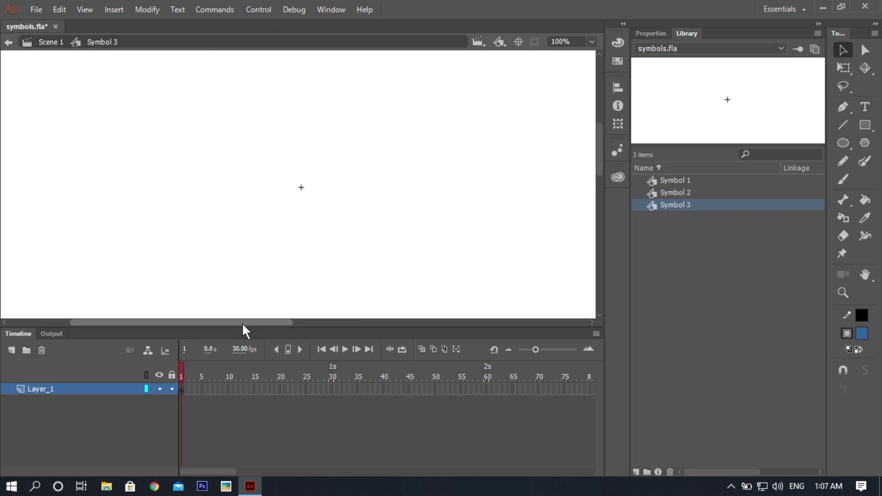
- Paste the cut frames at frame 1 inside the new symbol, scrub through the motion and return to Scene 1
scroll(338, 184, "down", 4)
scroll(338, 189, "down", 2)
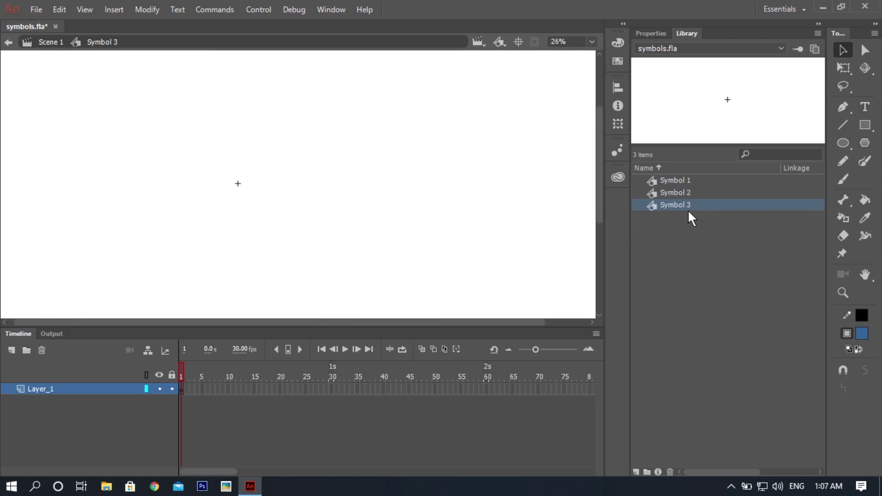
right_click(182, 389)
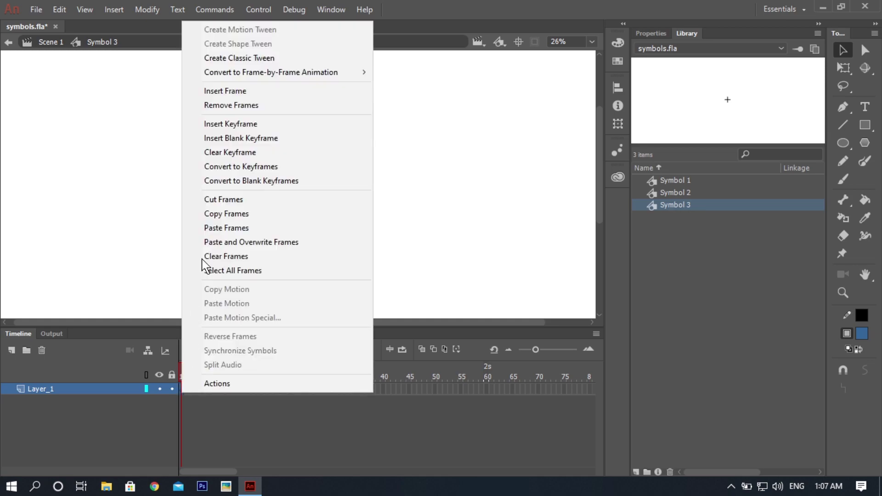
left_click(211, 235)
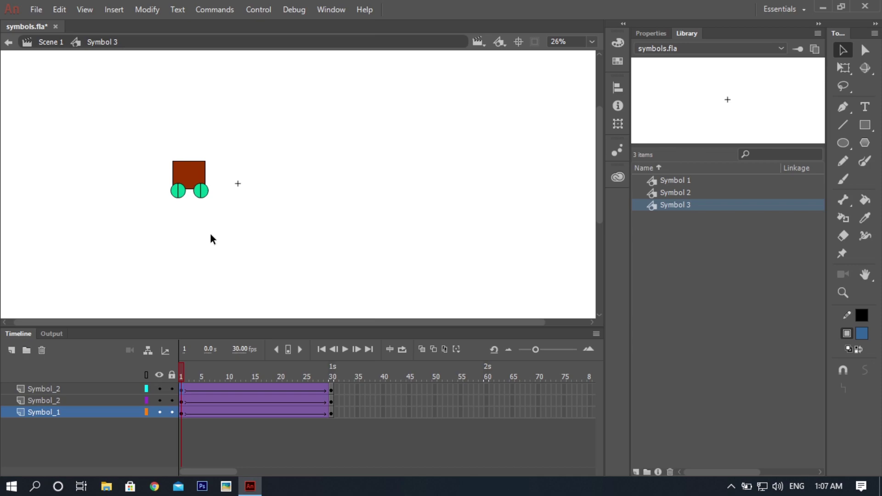
left_click_drag(182, 368, 408, 378)
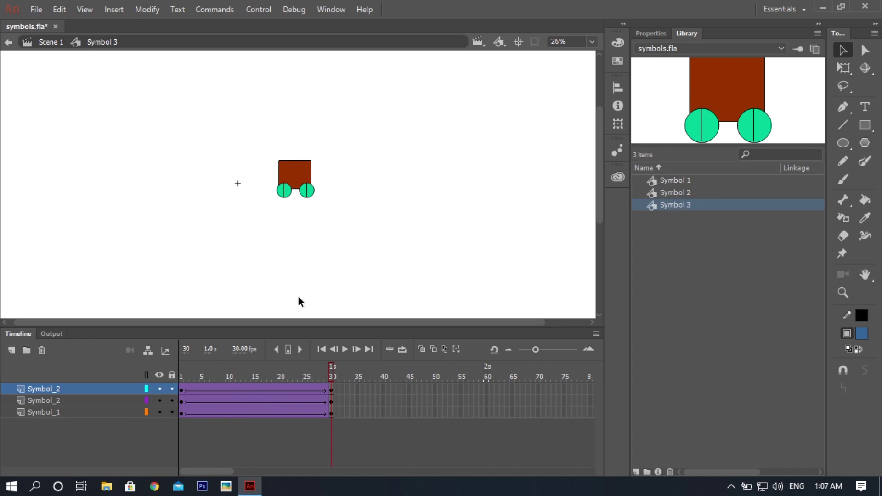
left_click_drag(312, 373, 122, 388)
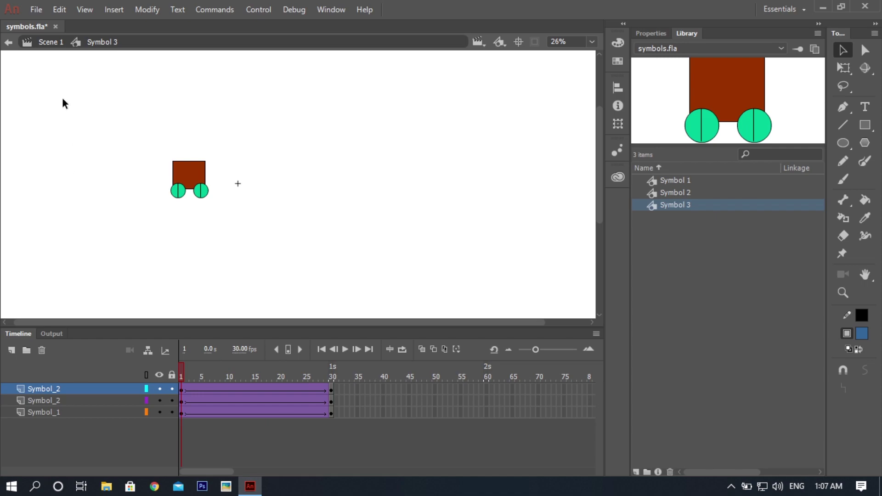
left_click(46, 43)
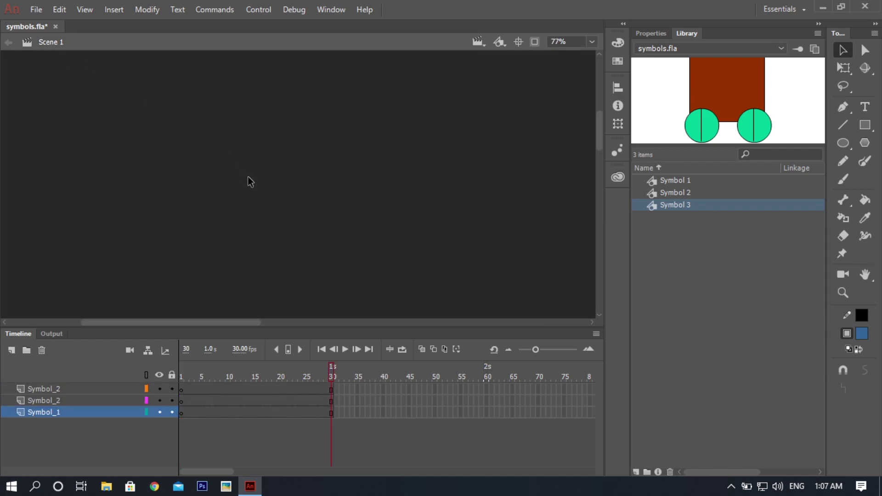
- Open Symbol 3 from the library to review its layers and tweens, and return to Scene 1
scroll(248, 182, "down", 2)
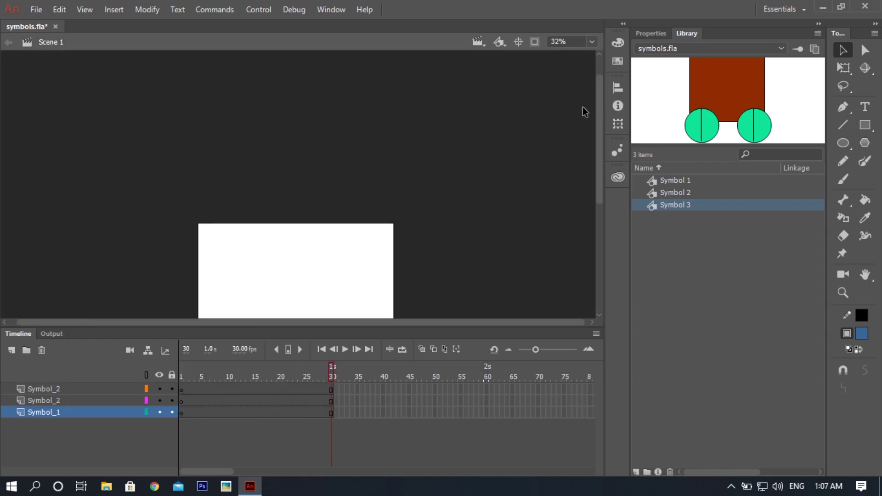
left_click_drag(599, 113, 603, 172)
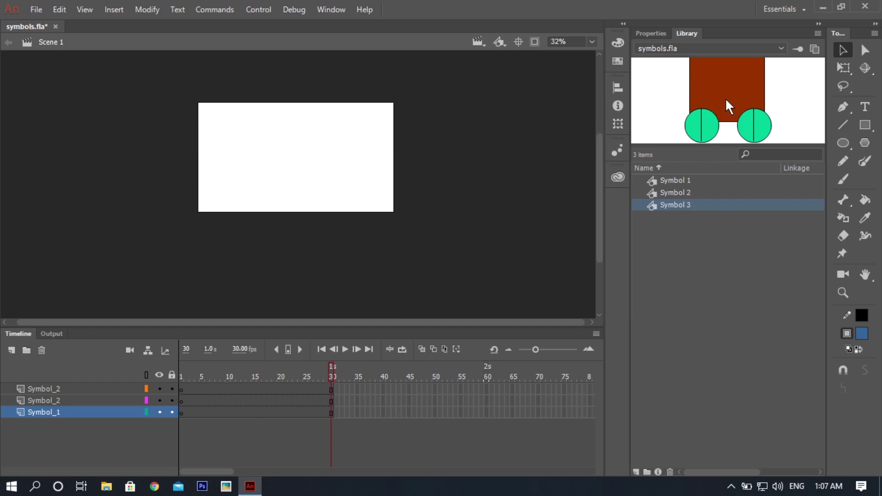
left_click(670, 206)
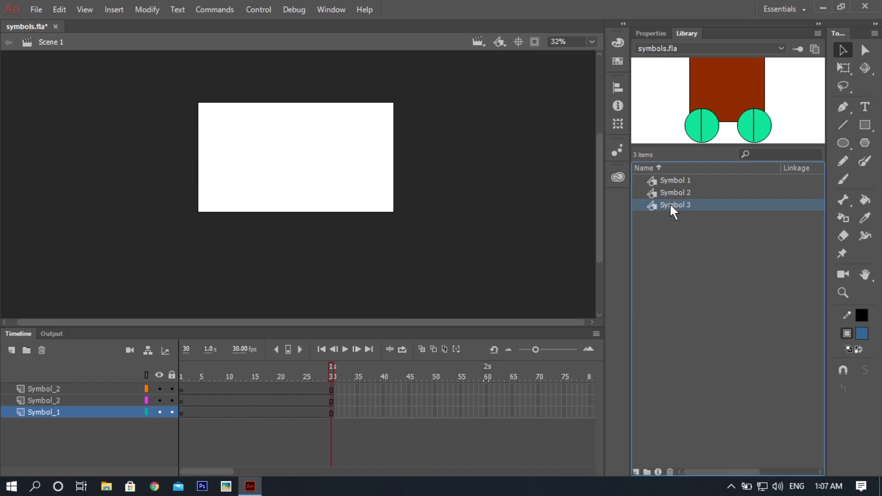
double_click(725, 87)
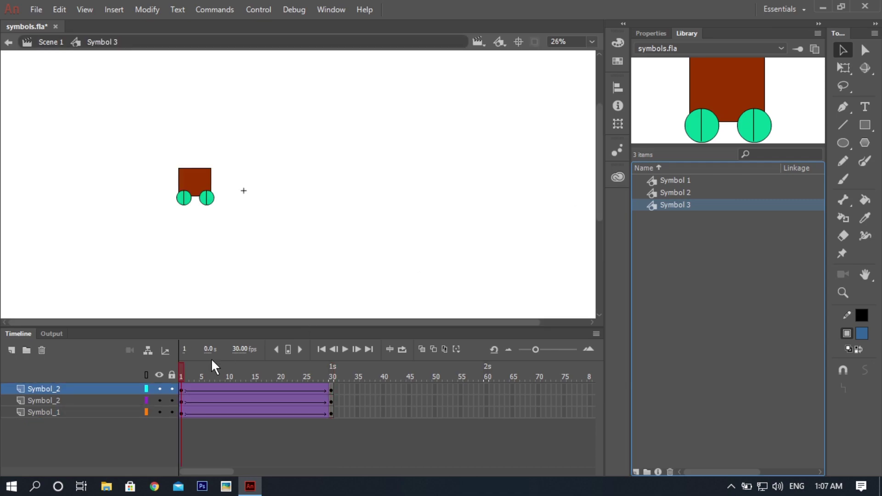
left_click_drag(191, 374, 106, 378)
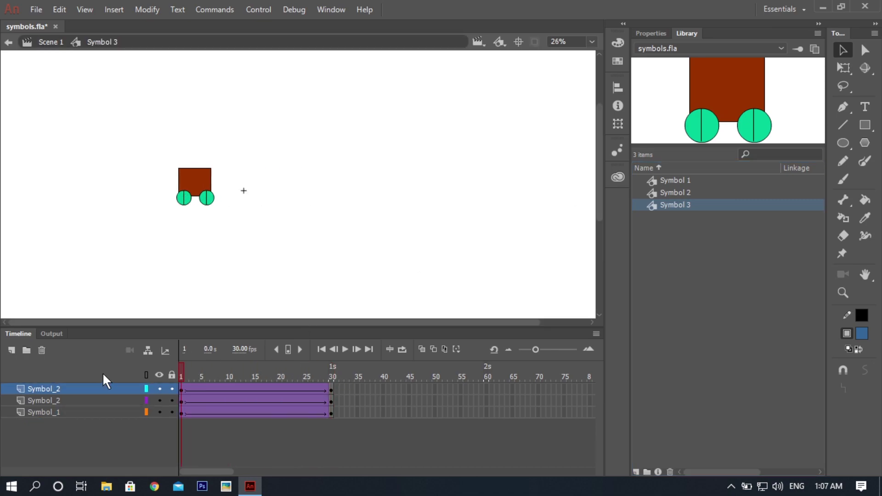
left_click(61, 43)
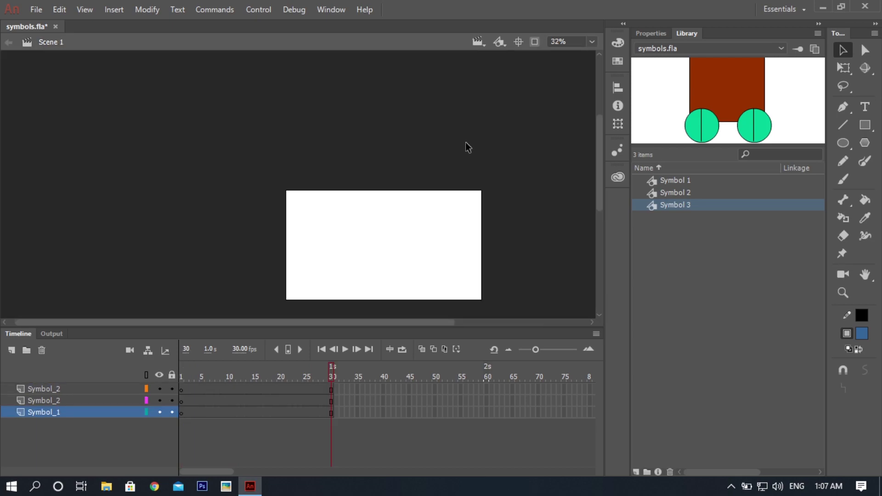
- Place Symbol 3 on the Symbol_1 layer at the left side of the stage and scrub to frame 30 to check its motion
left_click_drag(744, 81, 318, 248)
left_click_drag(288, 322, 321, 322)
left_click_drag(333, 370, 181, 376)
left_click_drag(151, 240, 275, 247)
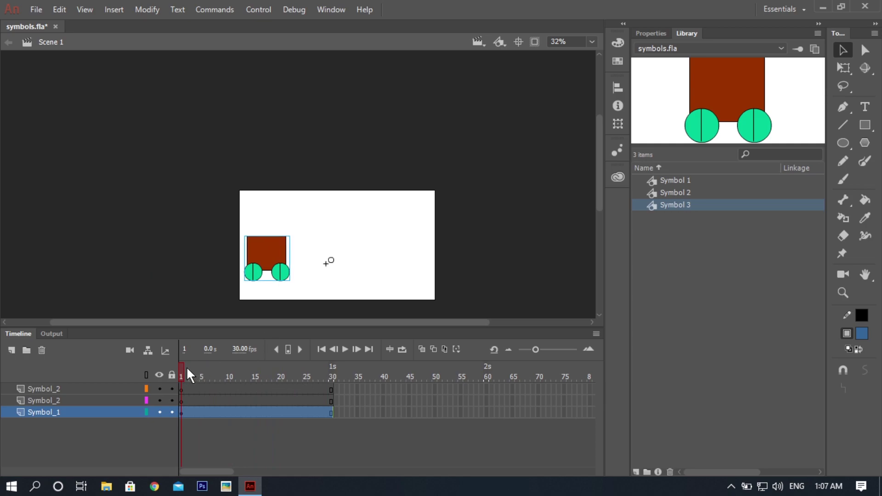
left_click_drag(188, 374, 372, 372)
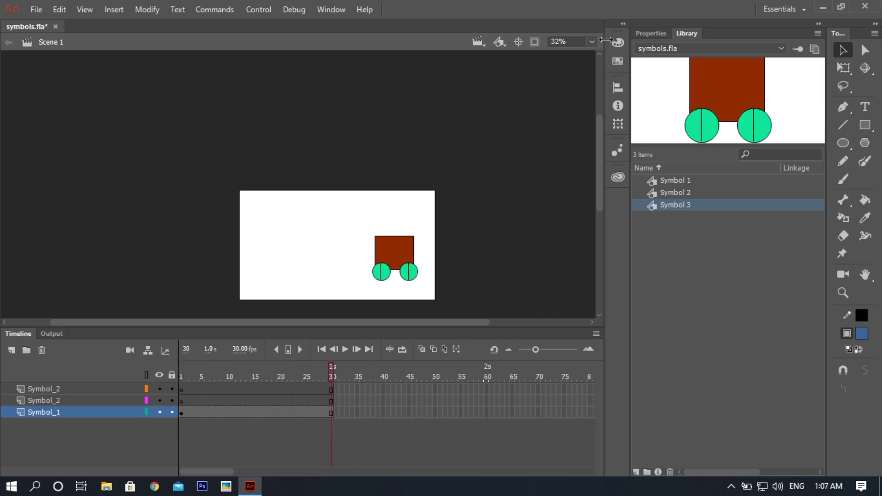
- Open the Symbol 3 instance for editing, scrub from frame 30 back to frame 1 to check its tweens, and return to Scene 1
left_click(592, 43)
left_click(586, 71)
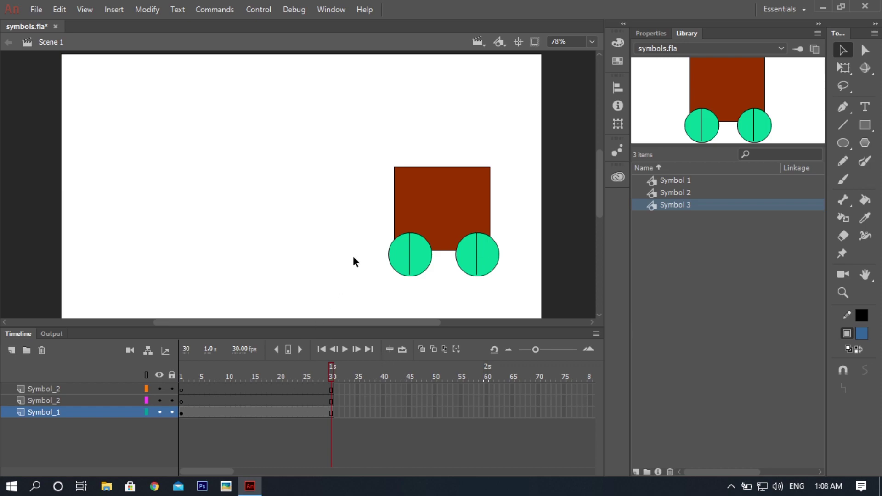
double_click(426, 223)
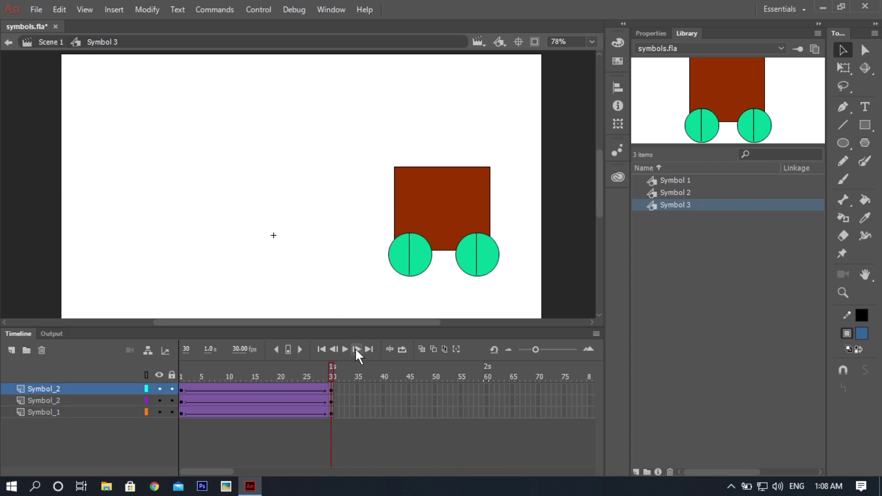
left_click_drag(332, 374, 163, 393)
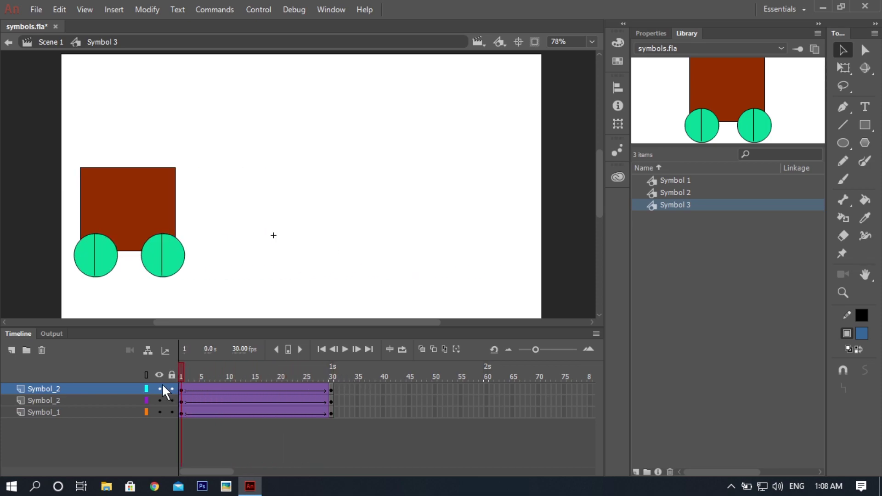
double_click(567, 230)
left_click(378, 268)
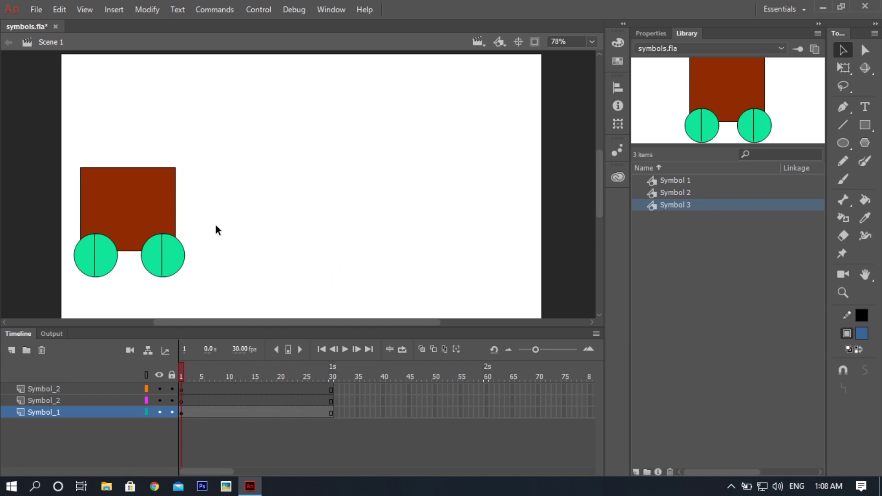
- Draw a straight line on the lower Symbol_2 layer from the cart's body across to the far side of the stage
scroll(217, 230, "down", 2)
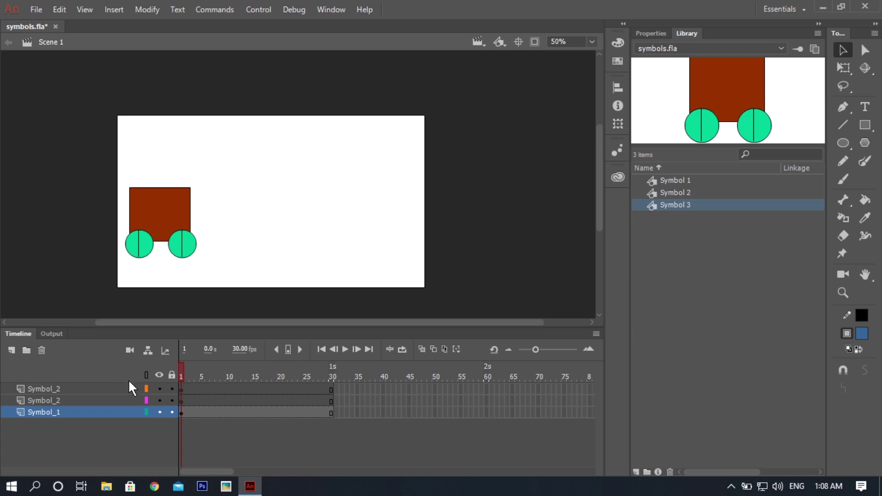
left_click(76, 400)
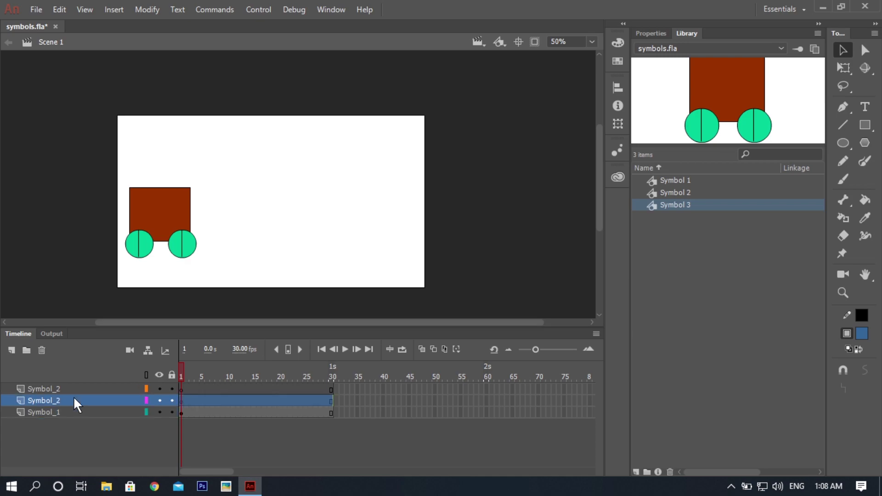
left_click(419, 165)
left_click(843, 124)
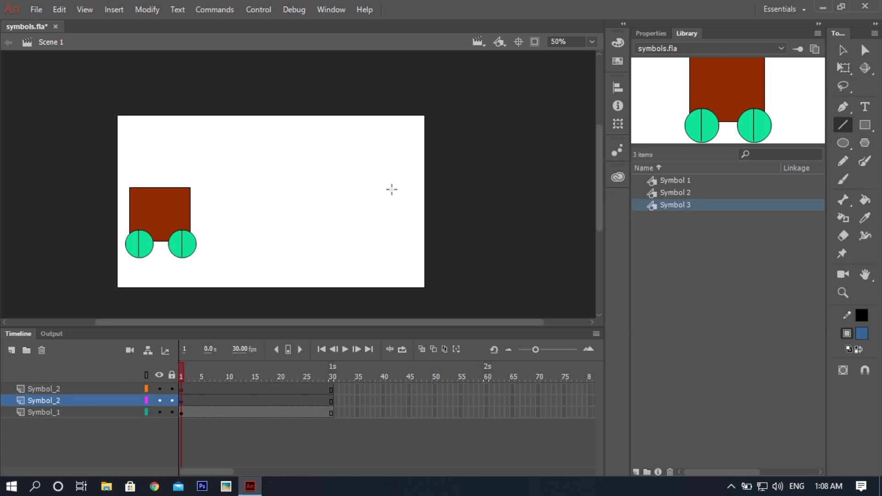
left_click_drag(154, 214, 406, 212)
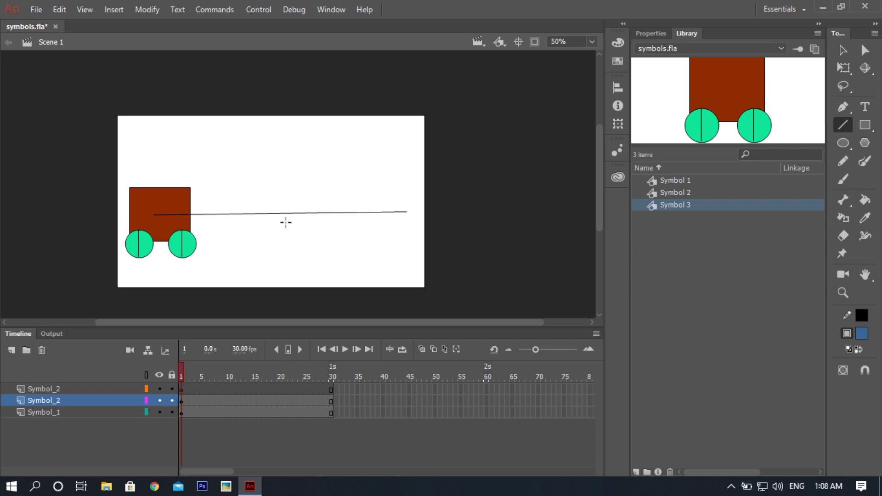
- Bend the line into a wavy path that dips beside the cart and rises to a peak past mid-stage
key("v")
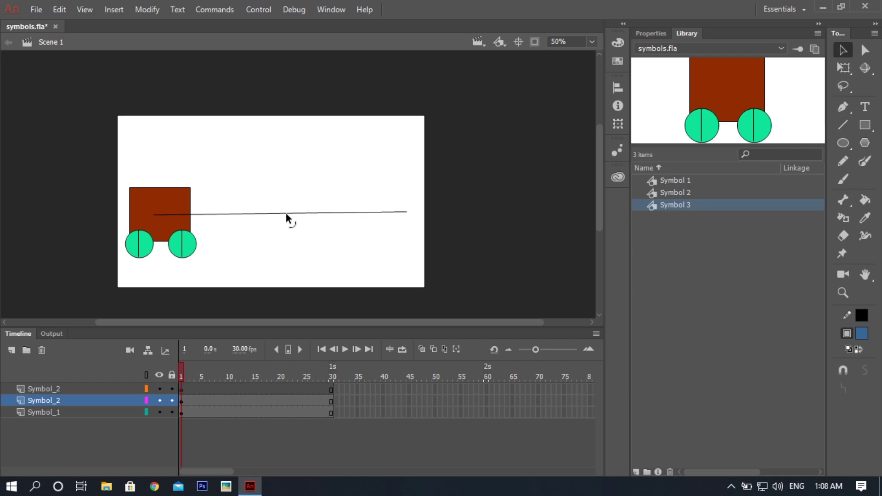
left_click_drag(287, 215, 266, 248)
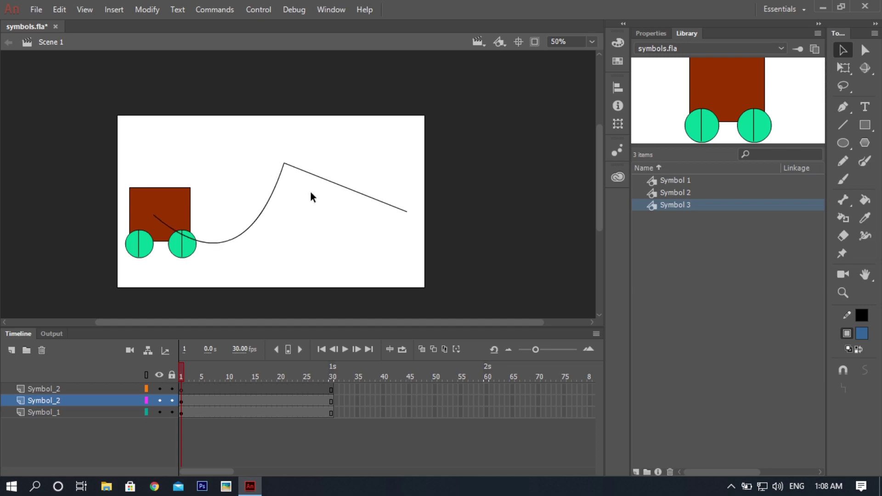
left_click_drag(325, 180, 304, 118)
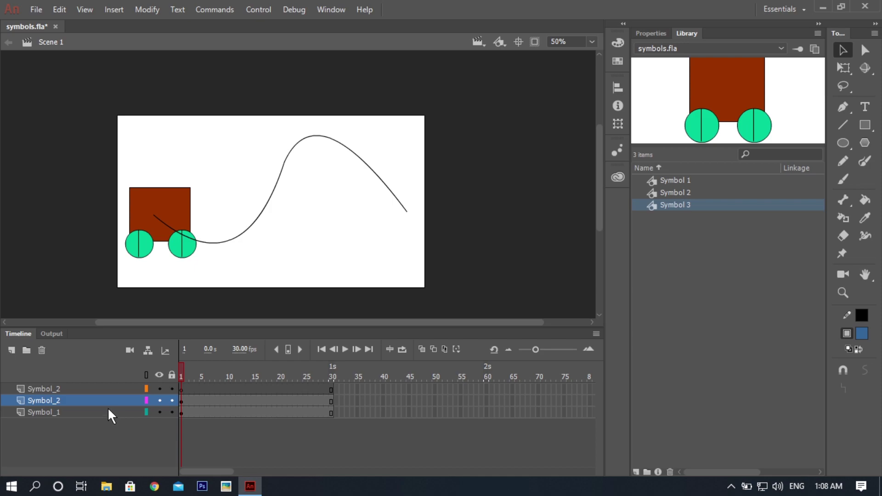
- Move the transformation point of the Symbol 3 instance to the middle of the cart with the Free Transform tool
left_click(159, 401)
left_click(160, 401)
left_click(139, 234)
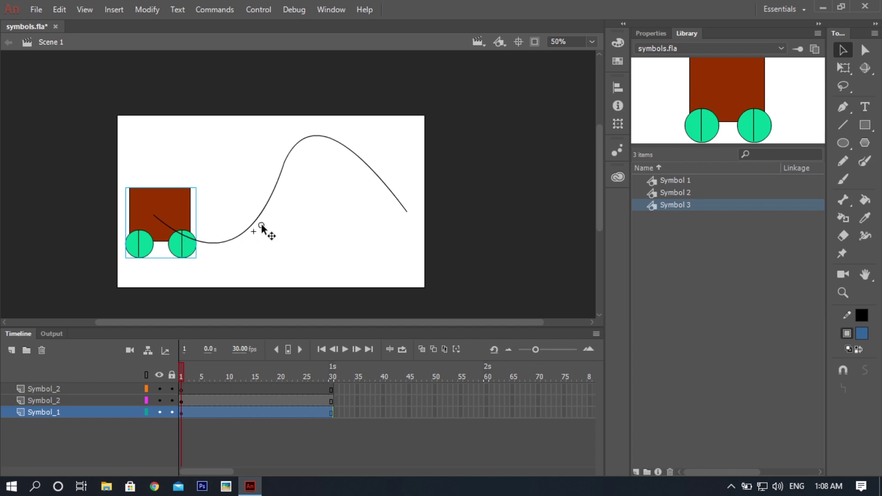
left_click(837, 67)
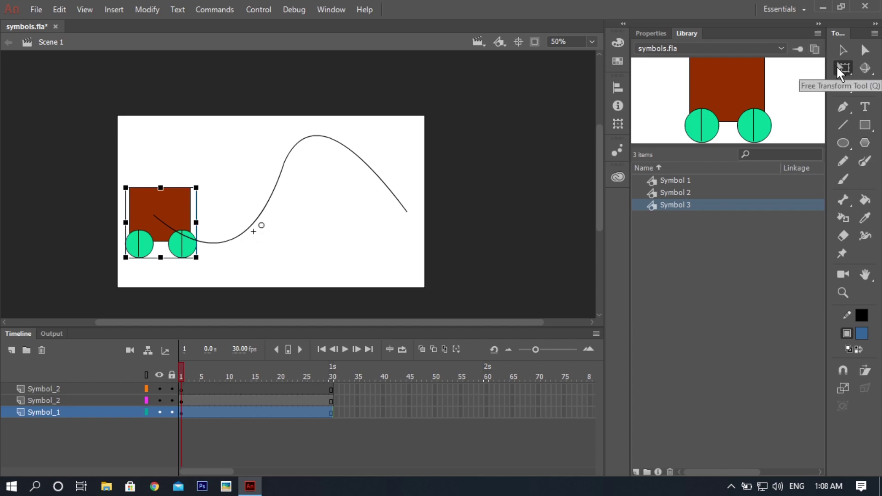
left_click_drag(262, 226, 161, 221)
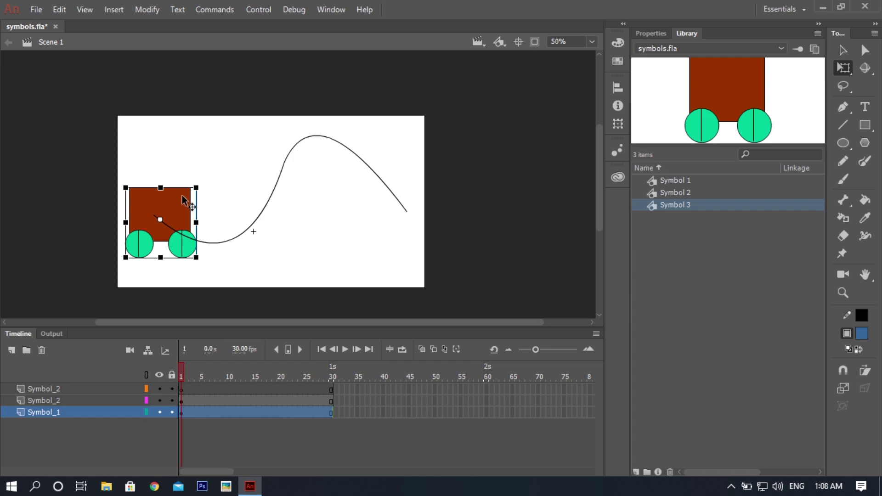
- Rename the layer holding the curved path as line
left_click(115, 401)
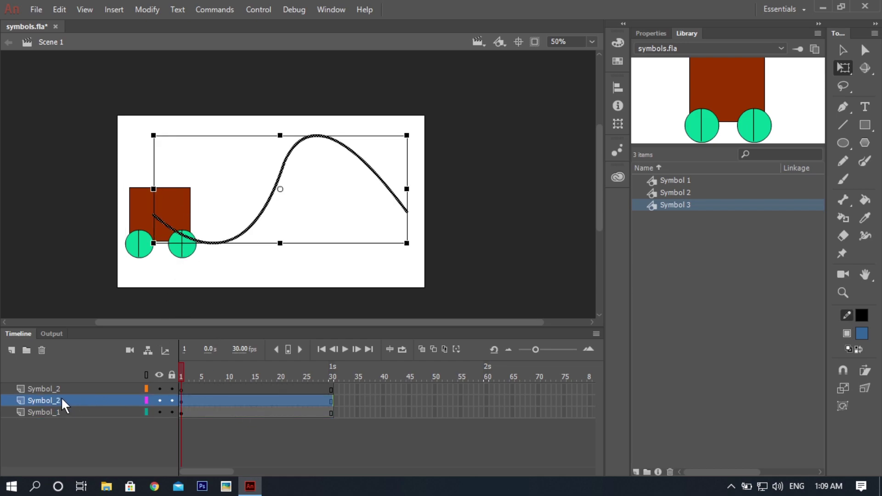
double_click(48, 401)
type("line")
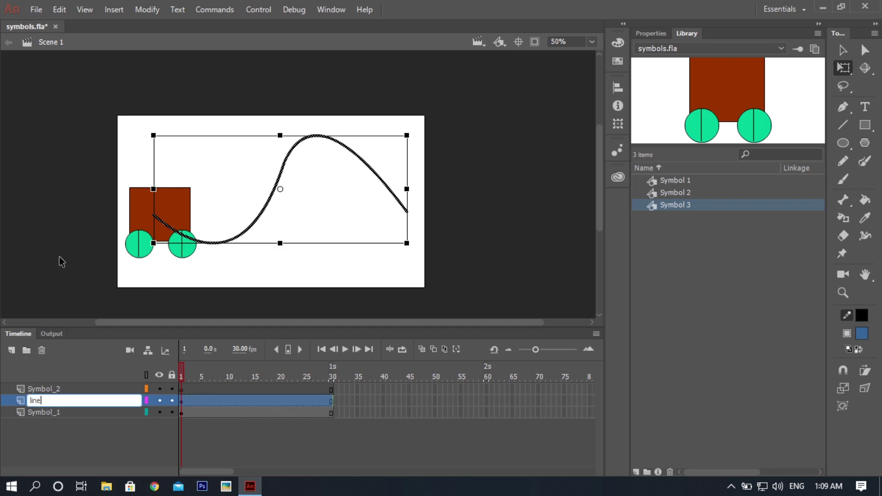
left_click(62, 259)
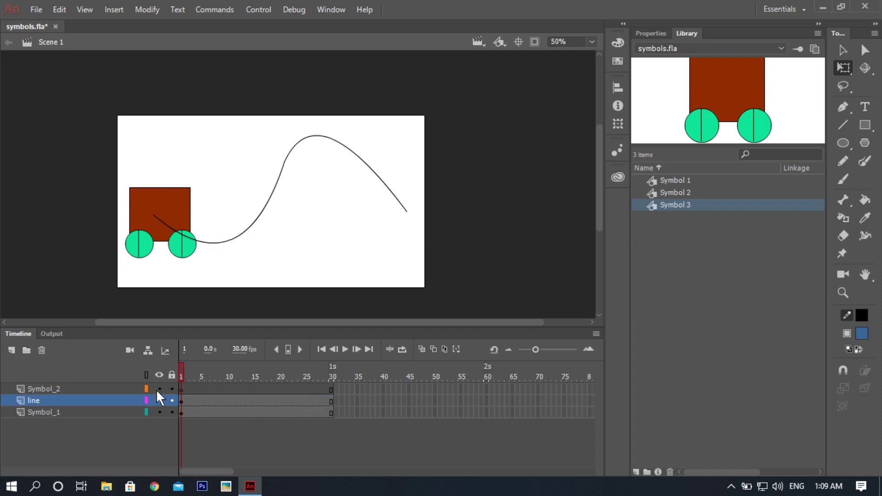
- Try adding a keyframe at frame 30 of the Symbol_1 layer and a classic tween between its two keyframes
right_click(330, 416)
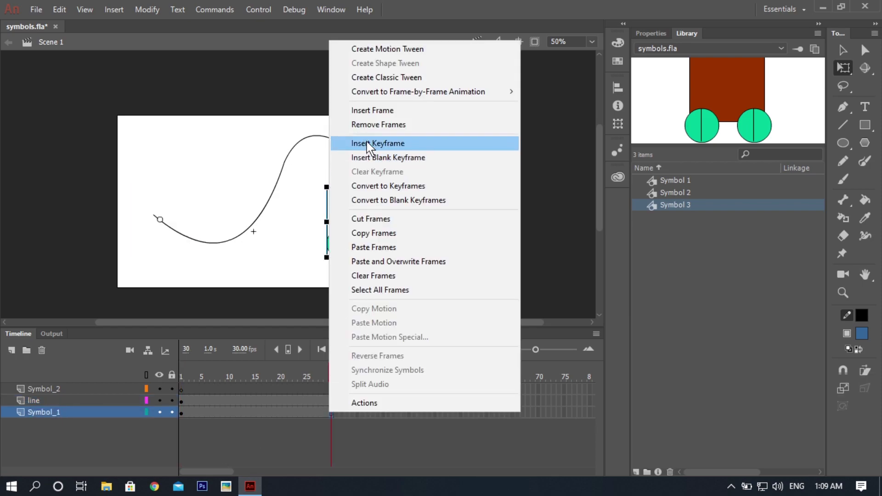
left_click(368, 143)
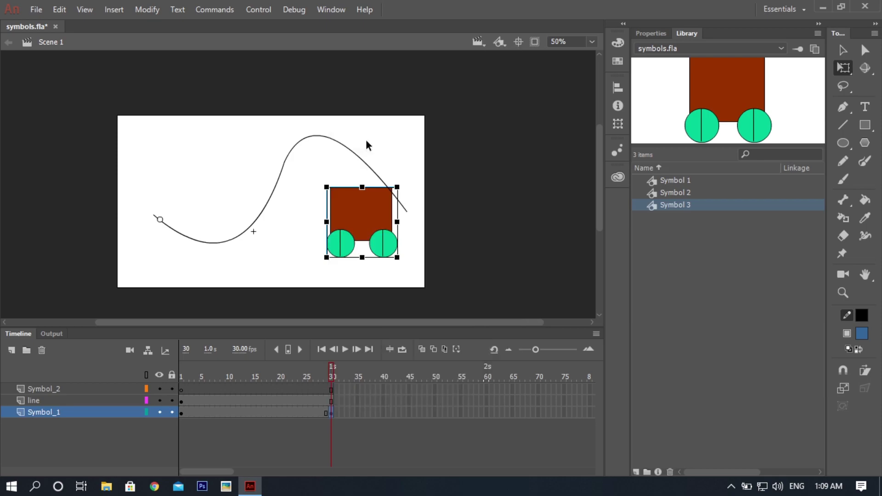
right_click(237, 416)
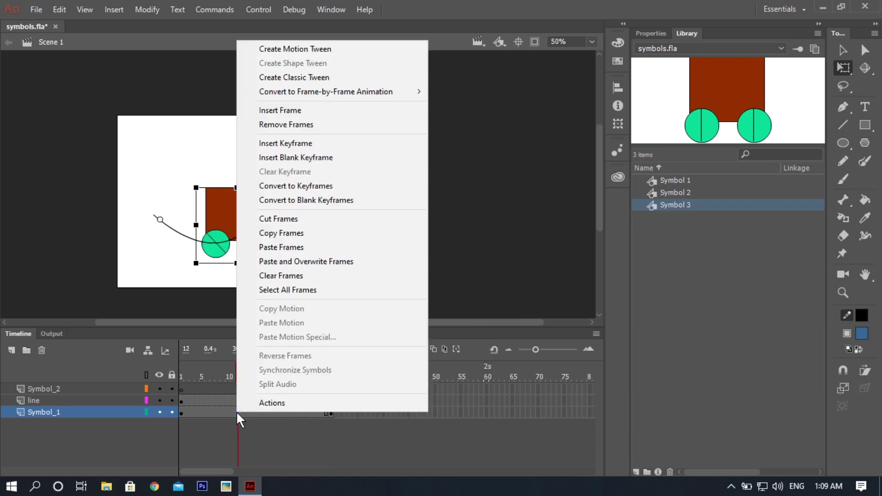
left_click(297, 81)
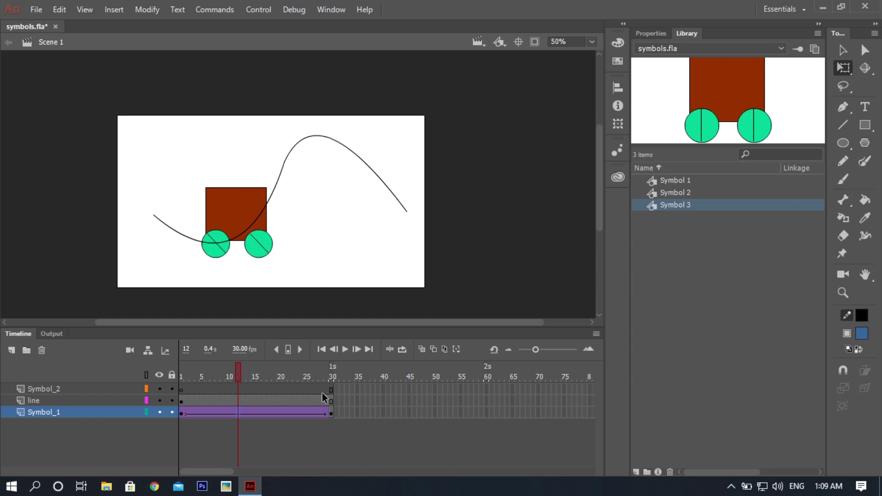
left_click(331, 413)
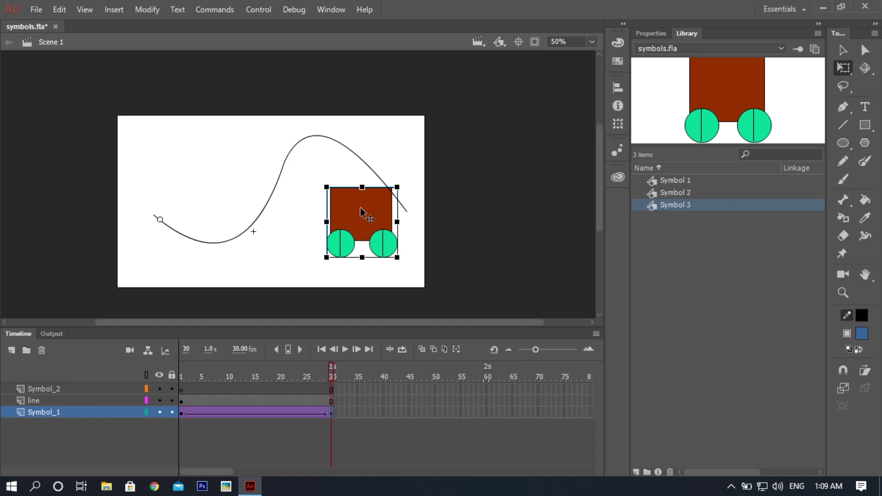
- Undo the classic tween and the frame 30 keyframe on the Symbol_1 layer
key("ctrl+z")
key("ctrl+z")
key("ctrl+z")
key("ctrl+z")
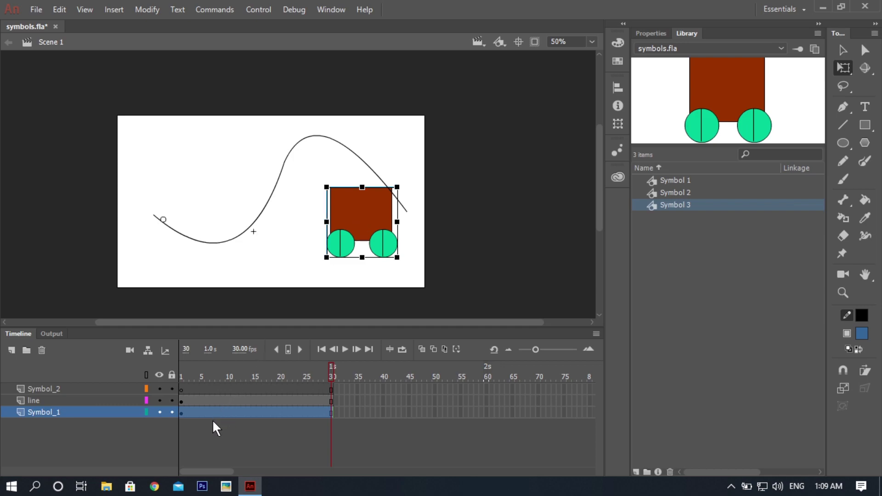
key("ctrl+z")
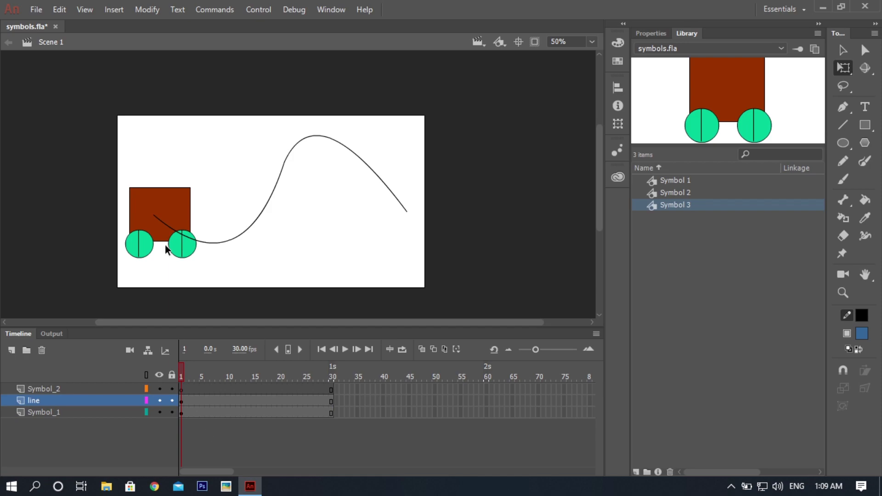
- Try inserting a keyframe at frame 30 of the Symbol_1 layer again and take it back
left_click(142, 232)
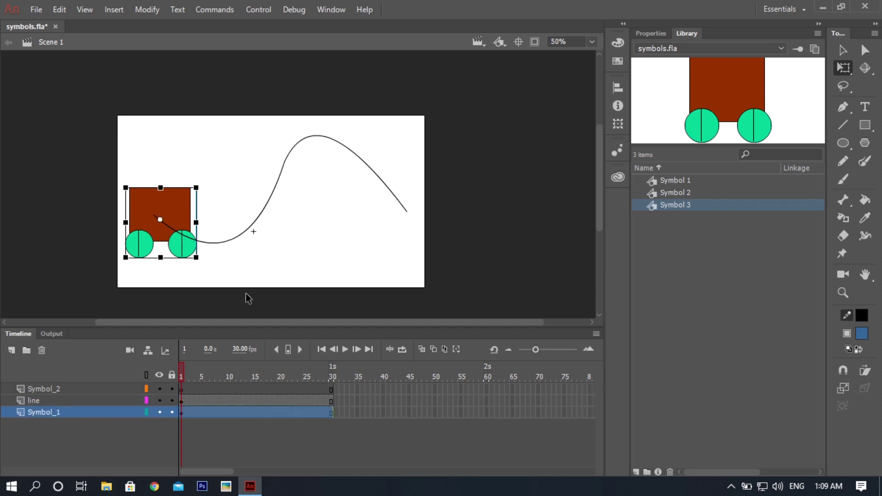
left_click(329, 420)
right_click(329, 408)
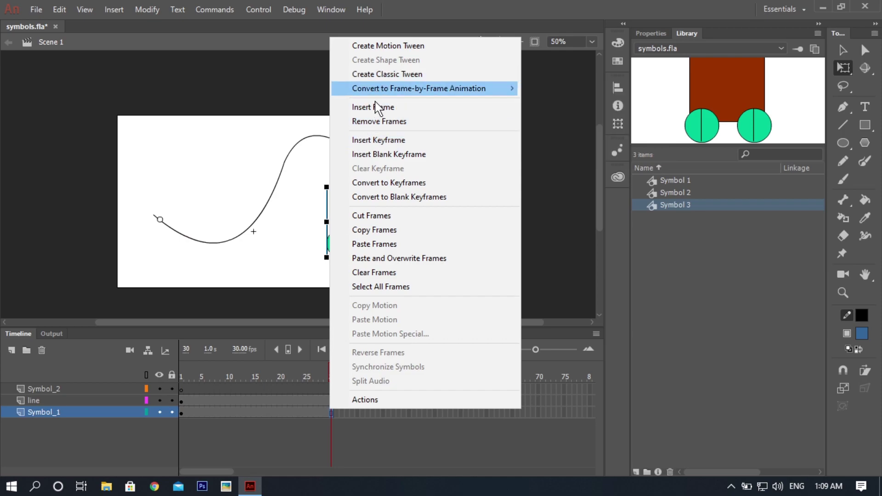
left_click(371, 138)
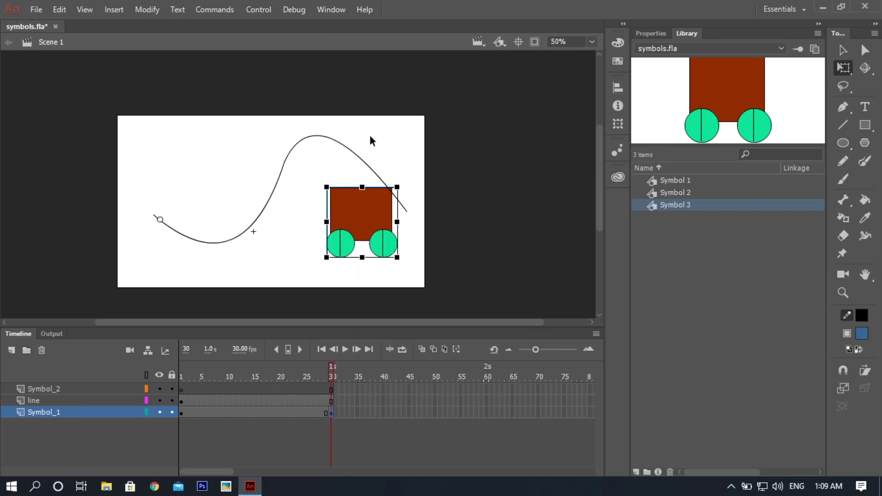
left_click(280, 271)
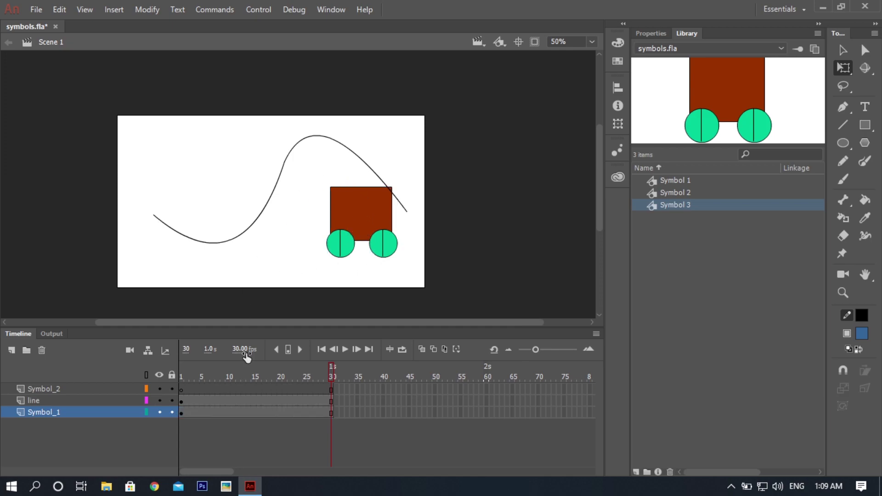
- Open Symbol 3 for editing, review its motion, and clear the frame 30 keyframes on all three layers
double_click(343, 219)
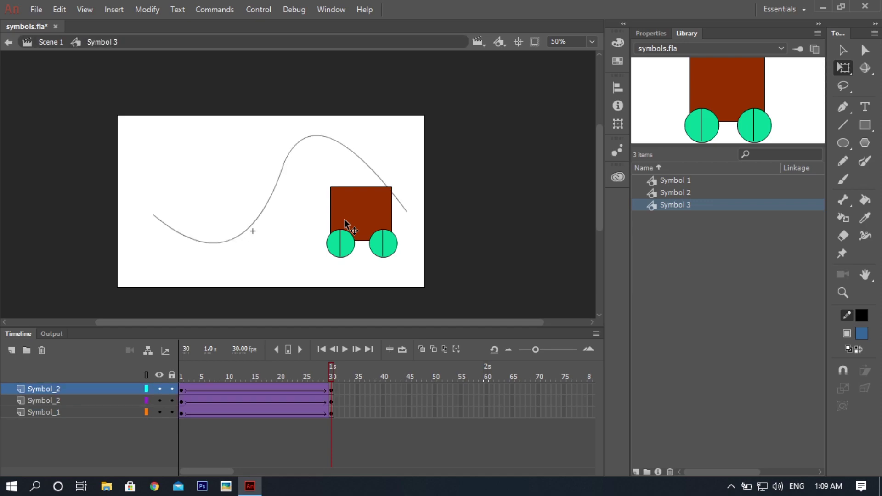
left_click_drag(249, 372, 343, 370)
left_click(329, 414)
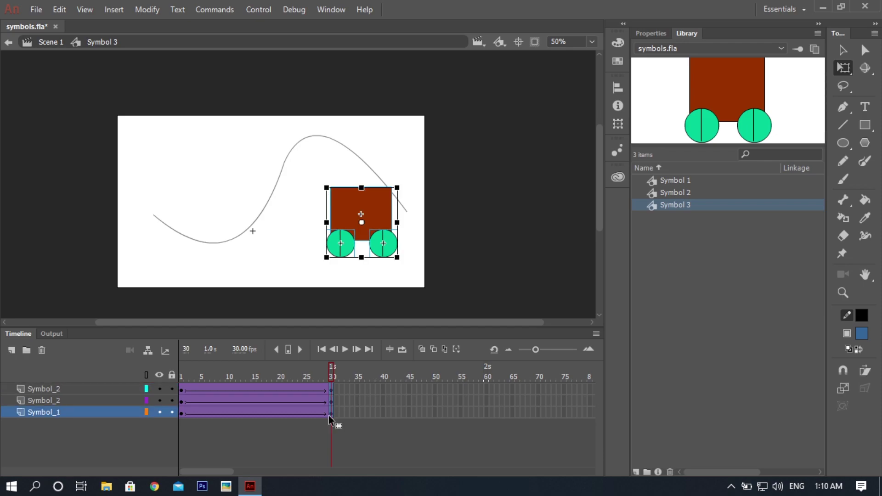
right_click(329, 412)
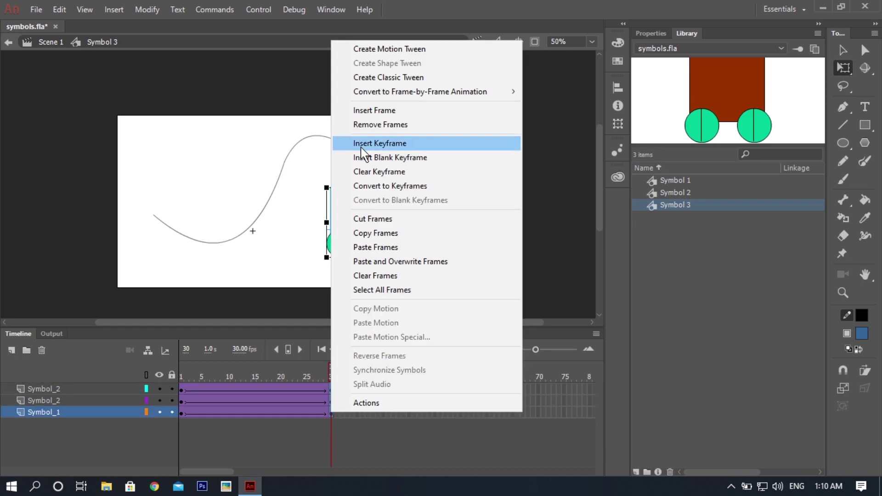
left_click(370, 172)
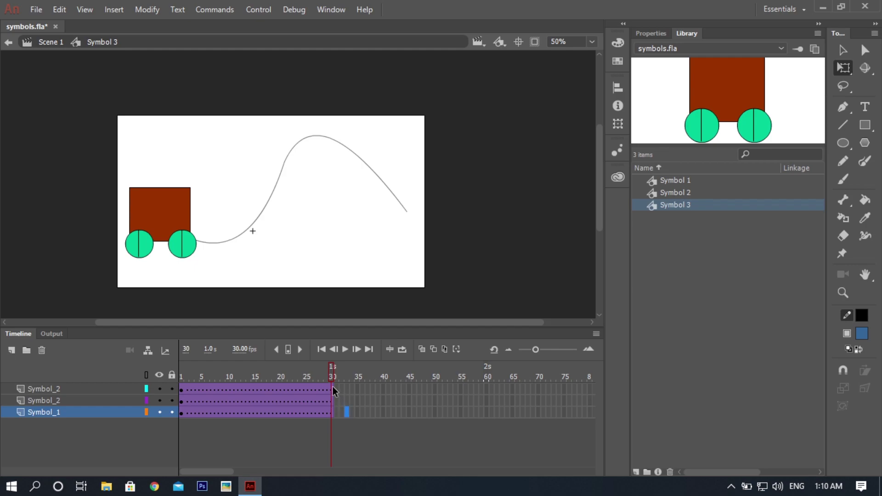
- Insert keyframes at frame 30 on both Symbol_2 layers and remove the classic tween from the Symbol_1 layer
right_click(332, 398)
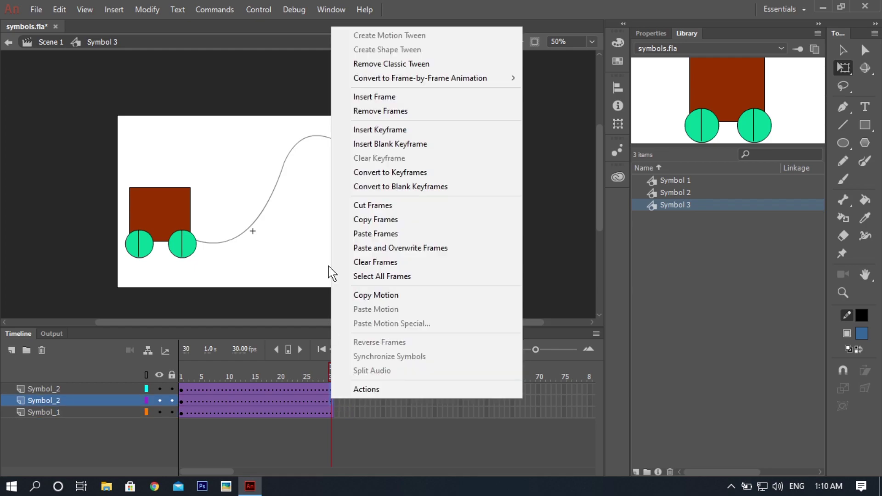
left_click(360, 130)
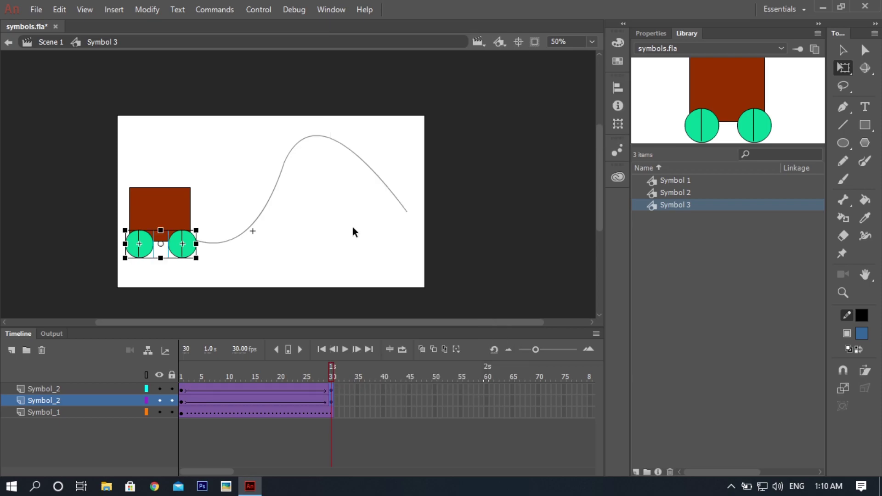
right_click(322, 413)
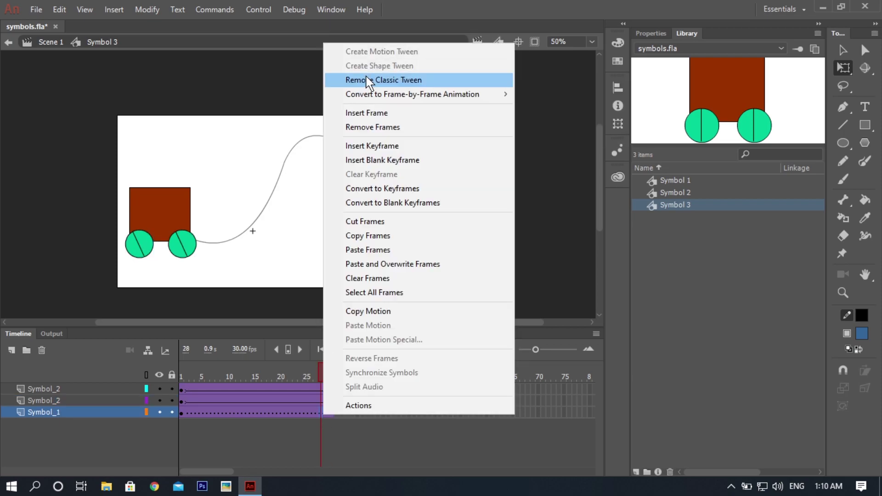
left_click(358, 128)
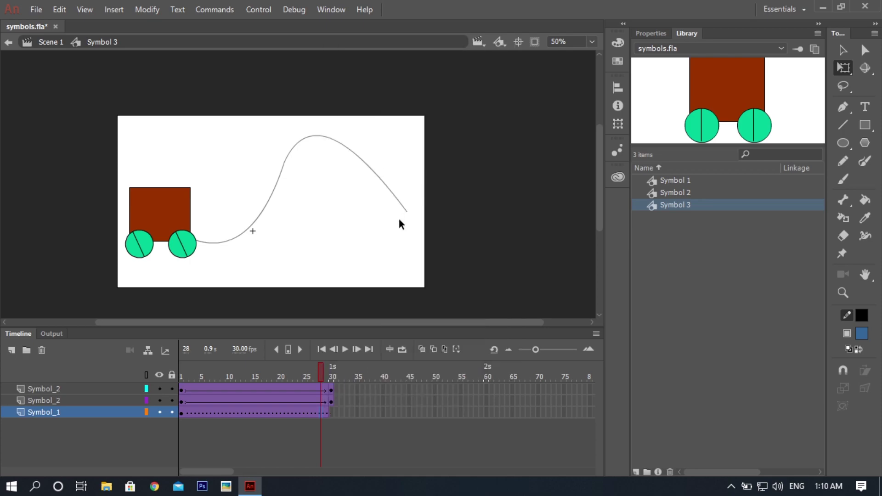
right_click(316, 414)
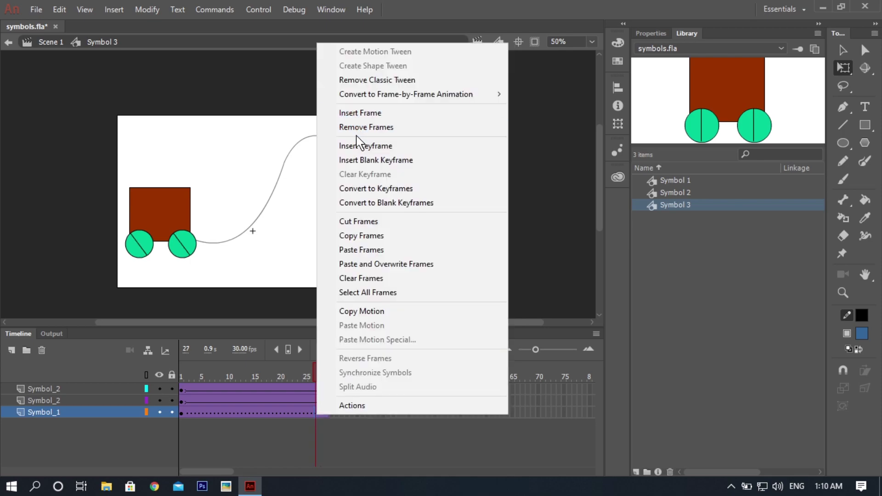
left_click(367, 82)
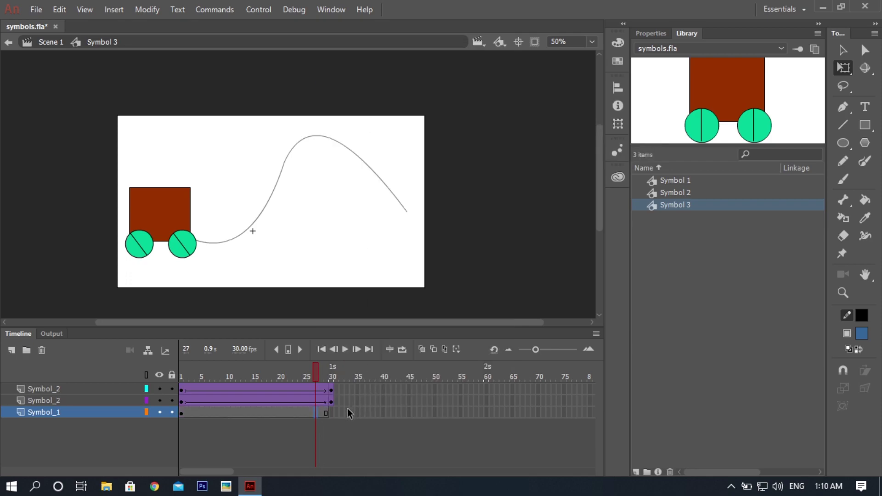
- Extend the cart body's Symbol_1 layer inside Symbol 3 to frame 30 with a regular frame
left_click(332, 413)
right_click(332, 414)
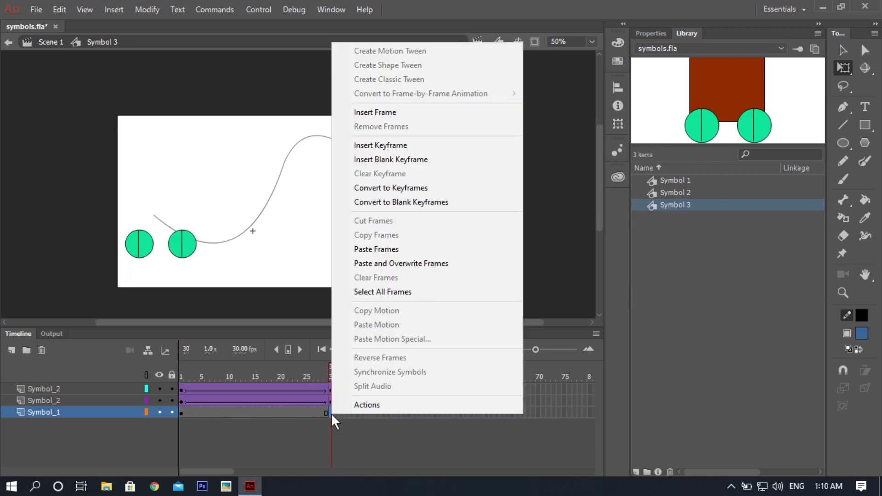
left_click(374, 115)
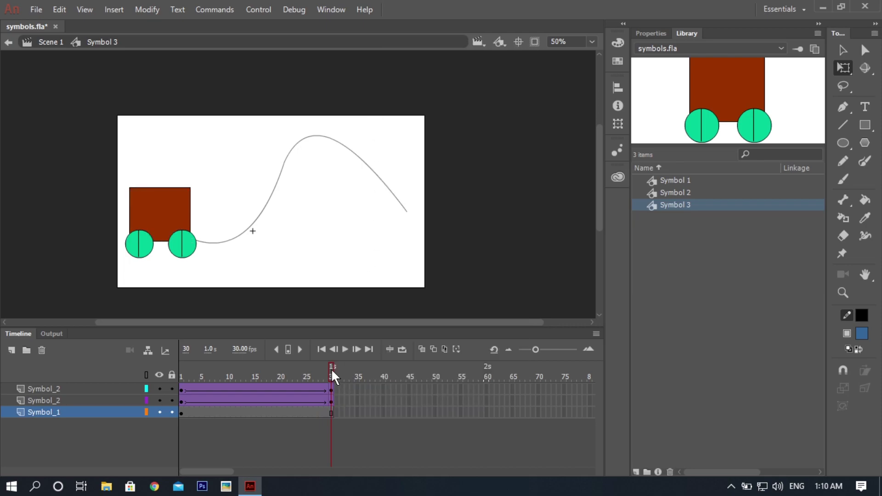
- Check the wheel tween's rotation settings and the wheel motion inside Symbol 3, and return to Scene 1
left_click_drag(330, 367, 333, 367)
left_click_drag(181, 390, 182, 402)
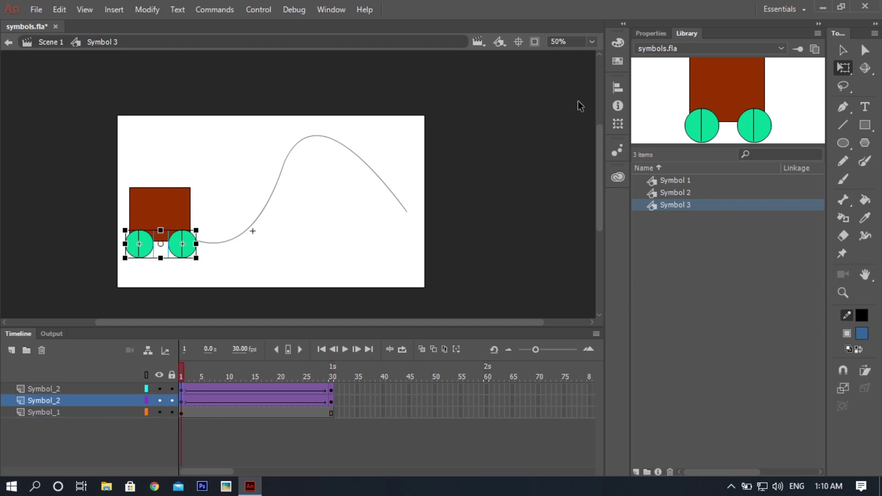
left_click(648, 34)
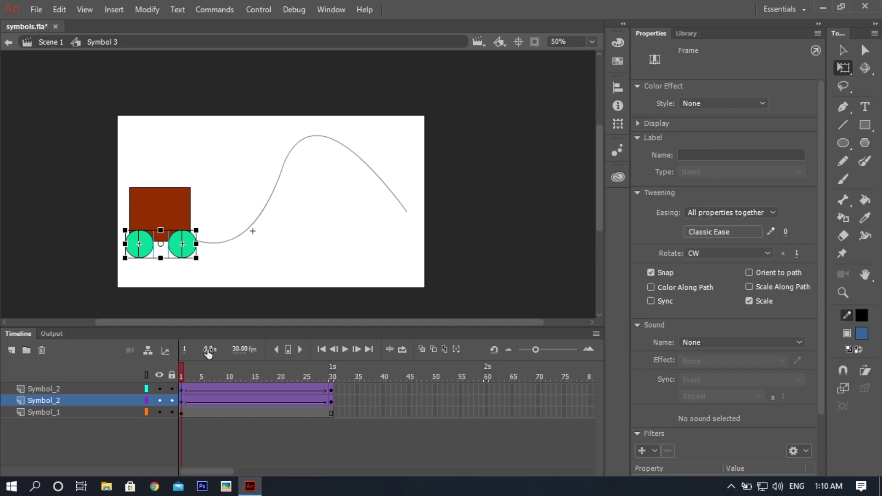
left_click_drag(183, 367, 64, 359)
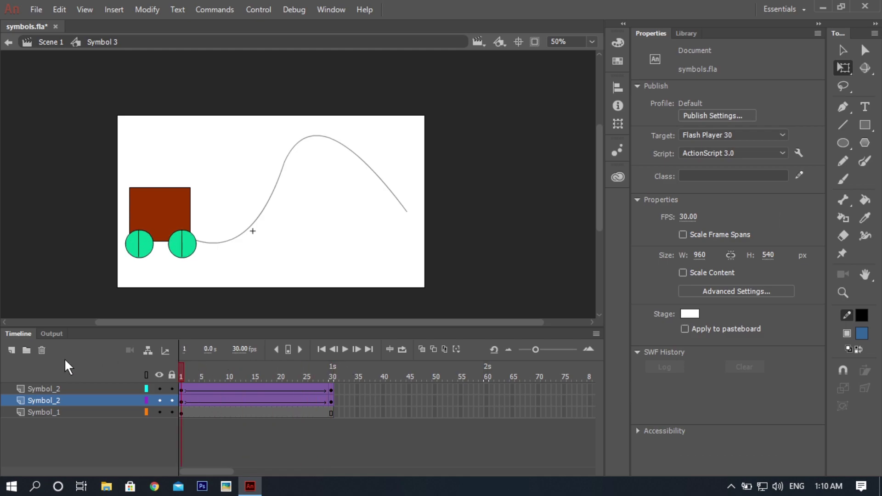
double_click(298, 247)
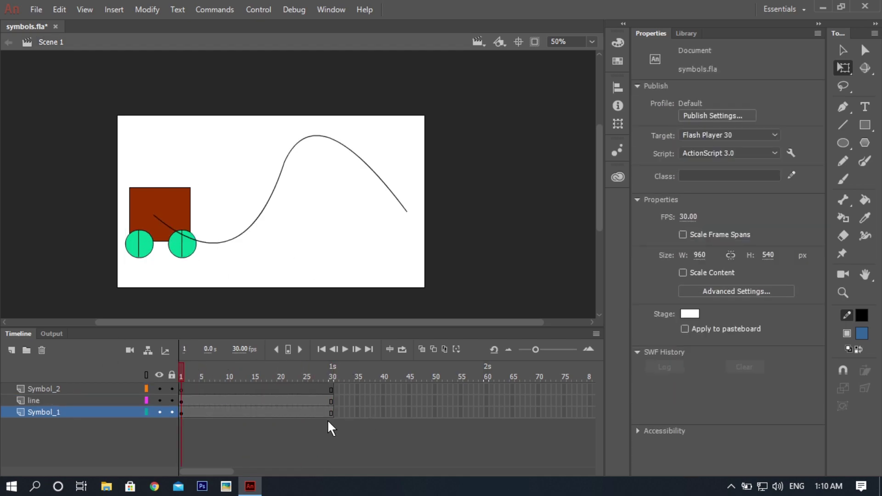
- Insert a keyframe at frame 30 of Scene 1's Symbol_1 layer and create a classic tween between its keyframes
left_click(168, 207)
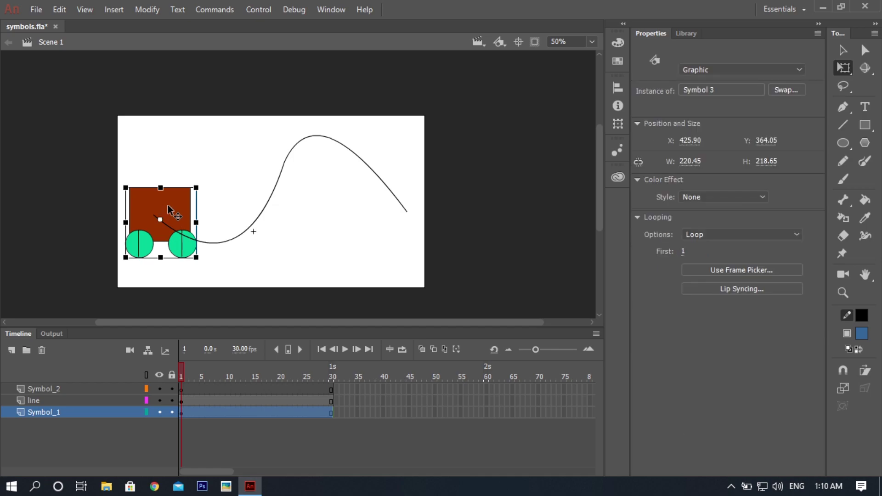
left_click(329, 413)
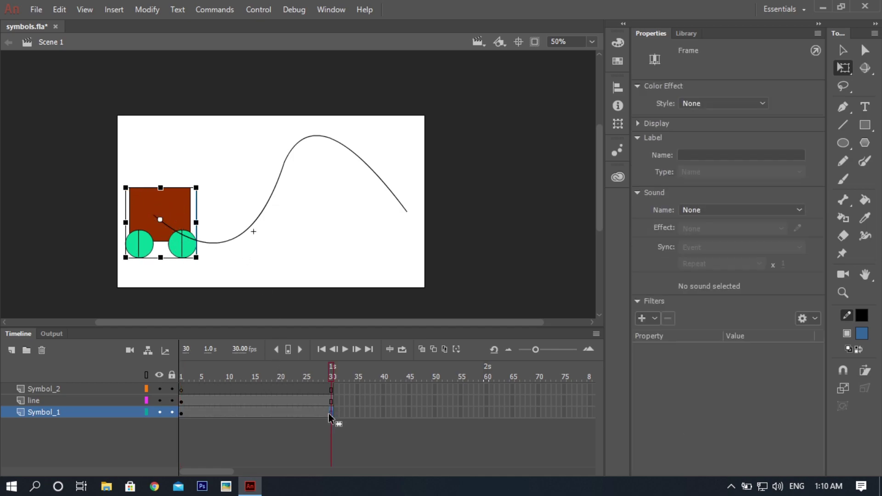
right_click(329, 412)
left_click(361, 145)
left_click(240, 412)
right_click(240, 412)
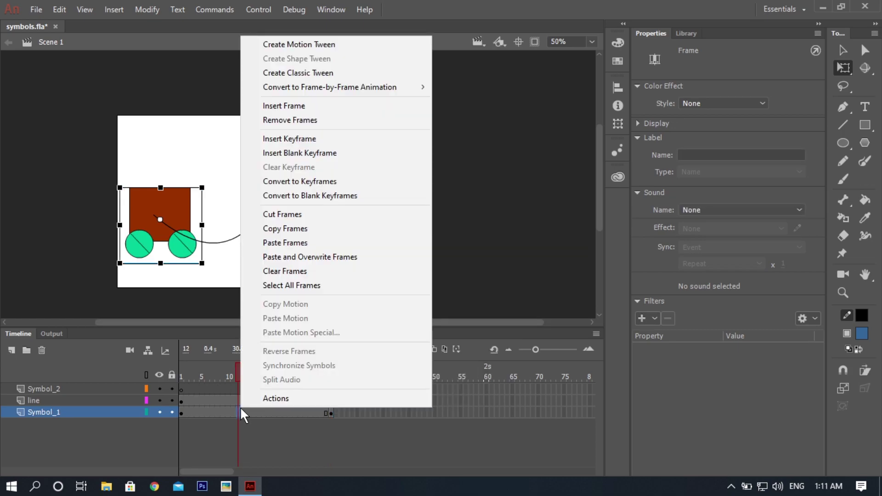
left_click(299, 74)
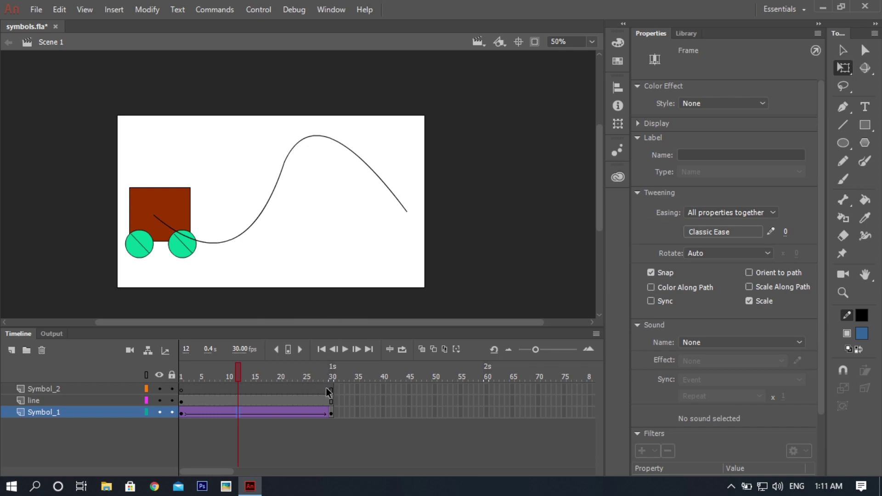
- Place the Symbol 3 cart at the far end of the curve on frame 30 and return to frame 1
left_click(331, 412)
left_click_drag(172, 200, 412, 186)
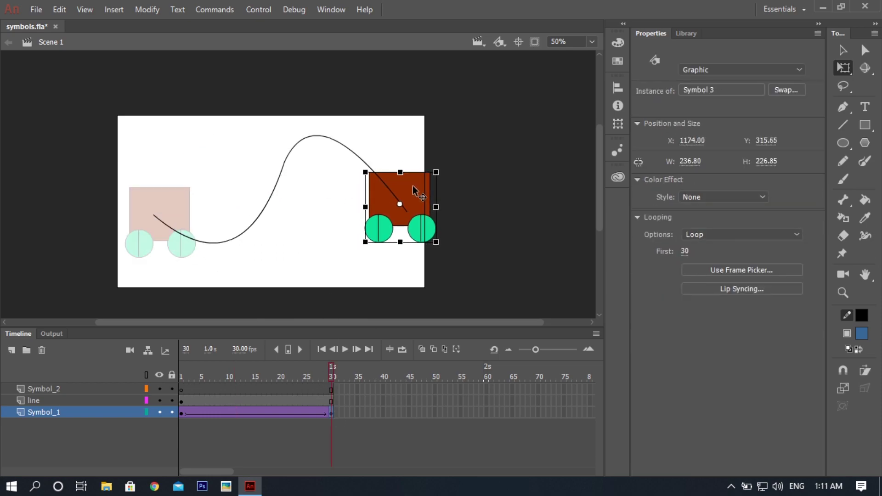
left_click(181, 412)
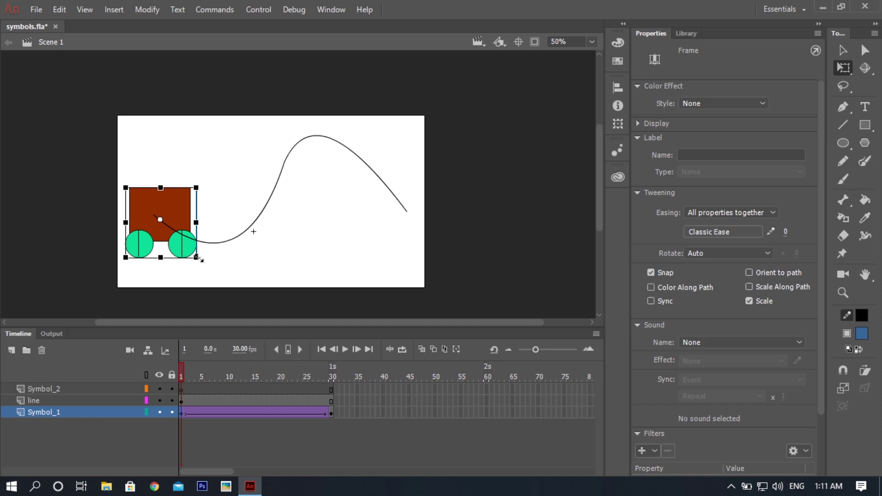
- Convert the line layer to a guide and nest the Symbol_1 layer under it as a guided layer
left_click(106, 400)
right_click(106, 401)
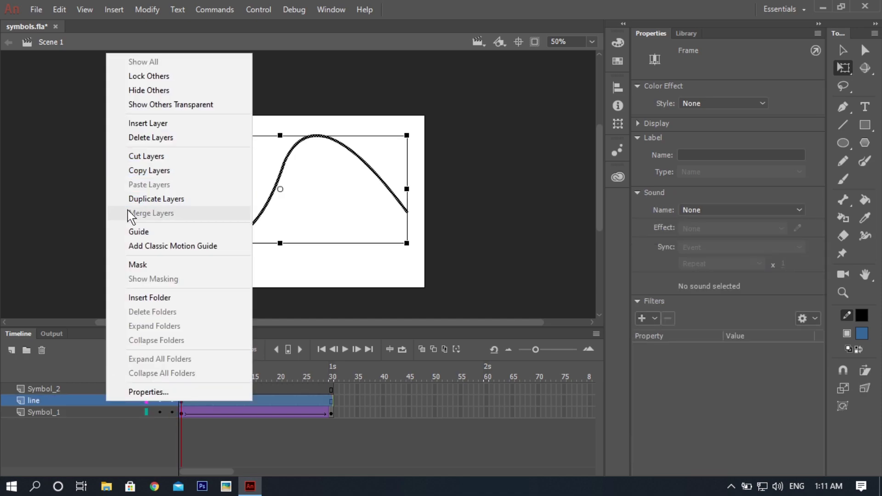
left_click(130, 232)
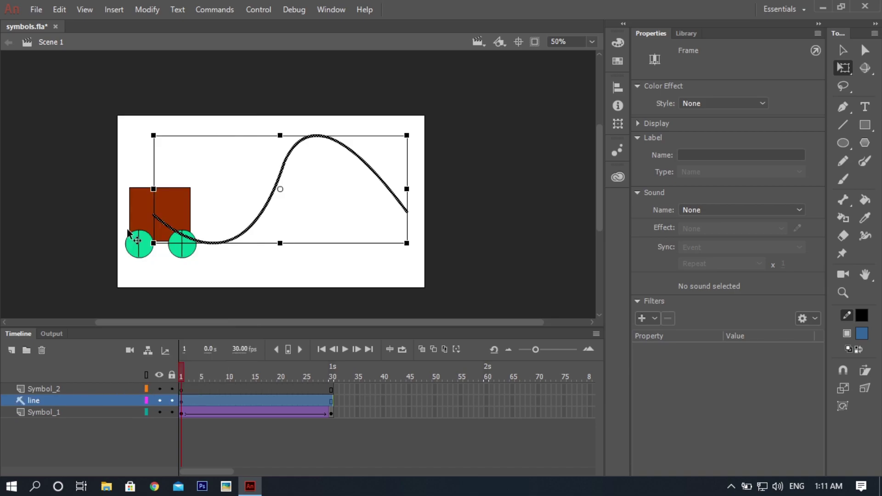
left_click(64, 412)
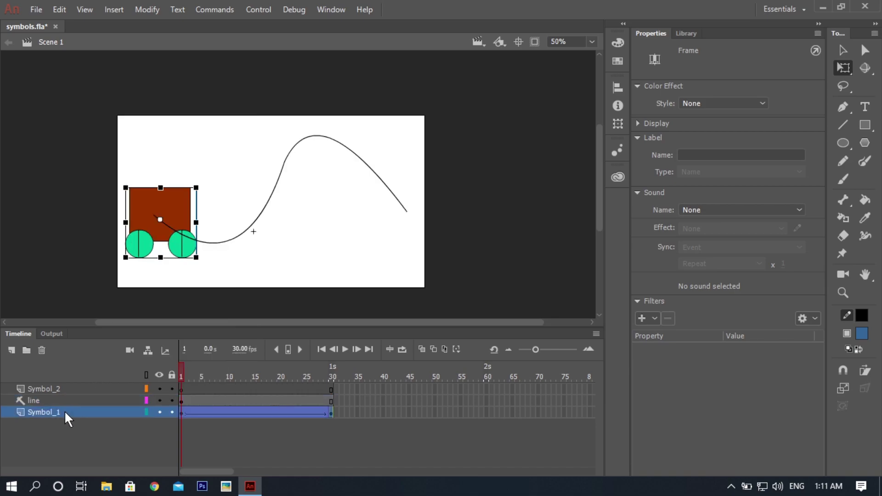
left_click_drag(65, 413, 64, 404)
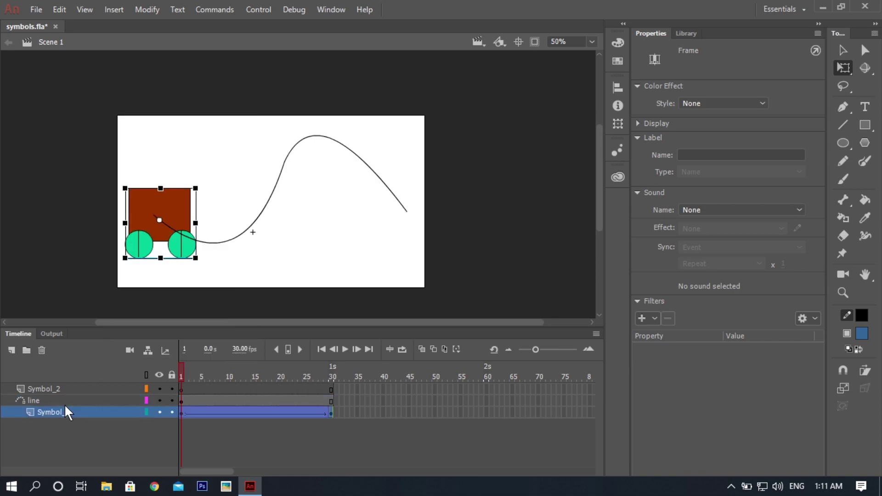
- Preview the cart's travel along the curve on the timeline and in a test movie
left_click_drag(180, 370, 126, 398)
key("ctrl+Return")
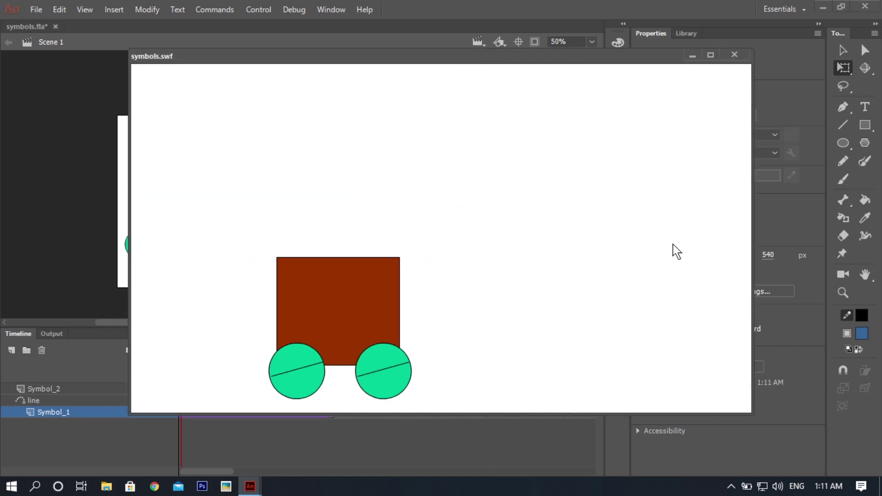
left_click(734, 54)
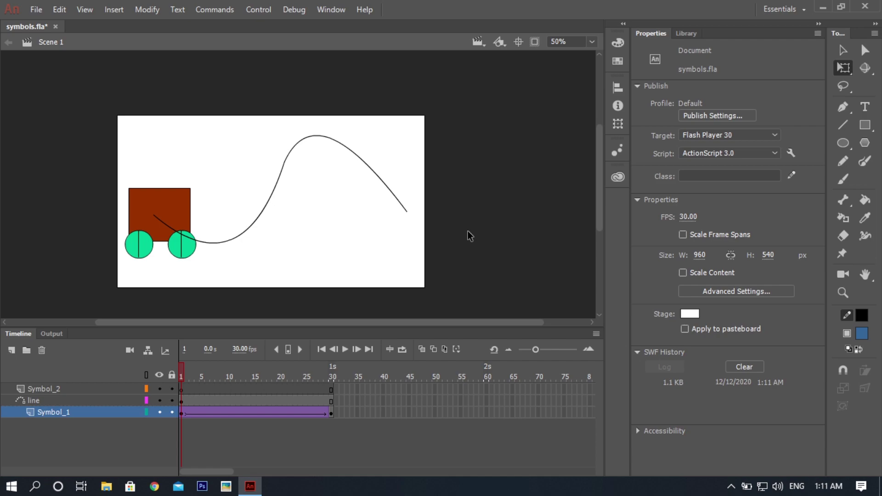
left_click_drag(181, 370, 129, 380)
- Open Symbol 3 from the stage, review the wheels' rotation through frame 30, and go back to Scene 1
left_click(685, 34)
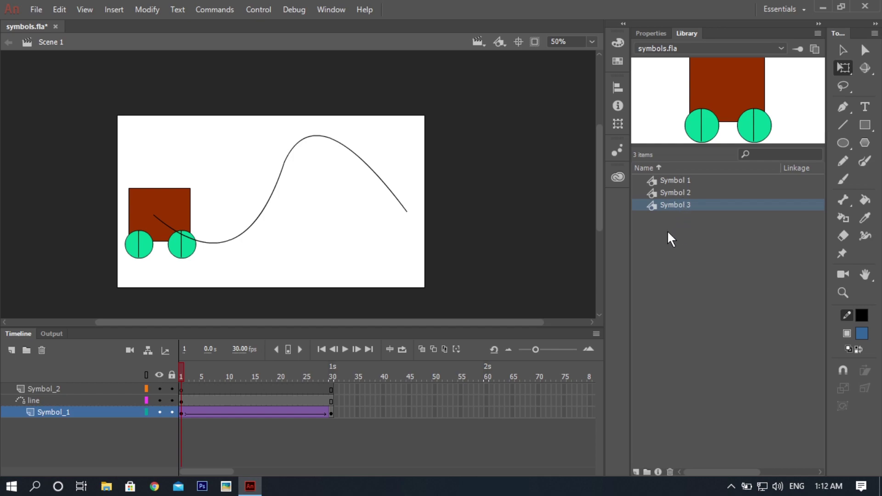
double_click(168, 197)
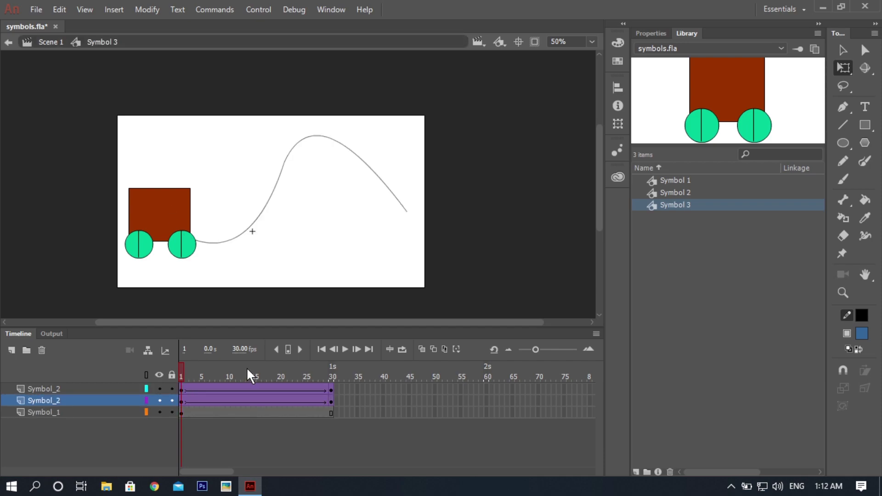
left_click_drag(189, 369, 354, 380)
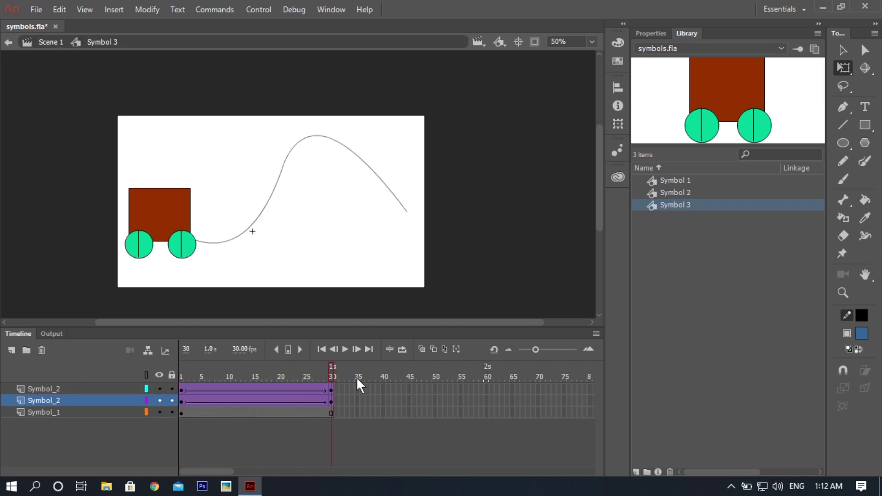
double_click(487, 224)
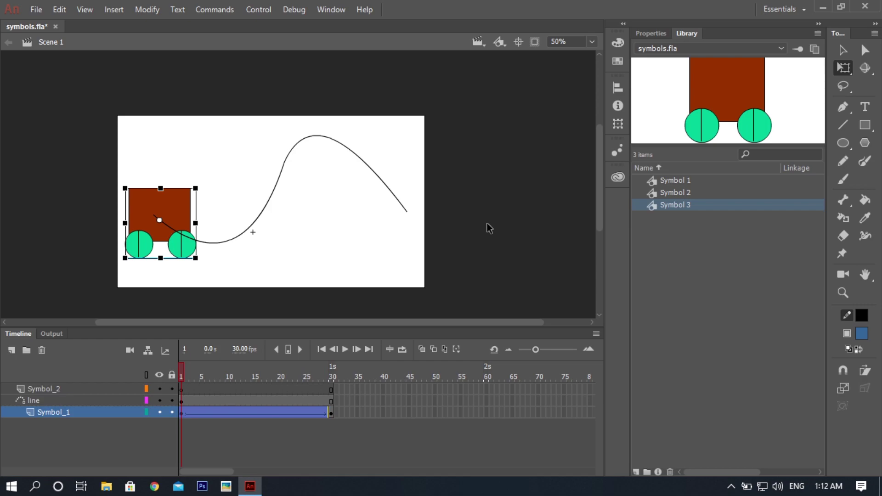
- Review the cart's guided motion across frames 1 to 30 on the Scene 1 timeline
left_click_drag(182, 366, 138, 362)
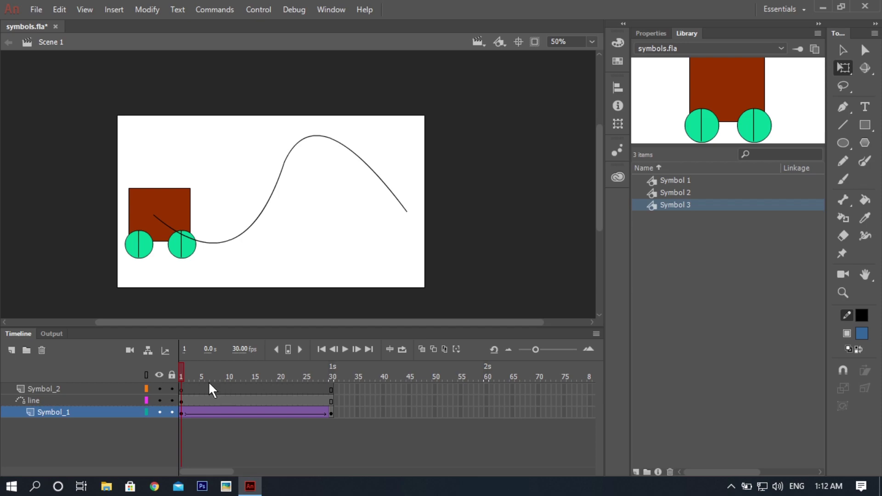
left_click_drag(185, 372, 157, 386)
left_click_drag(184, 368, 326, 381)
left_click(180, 375)
left_click(591, 42)
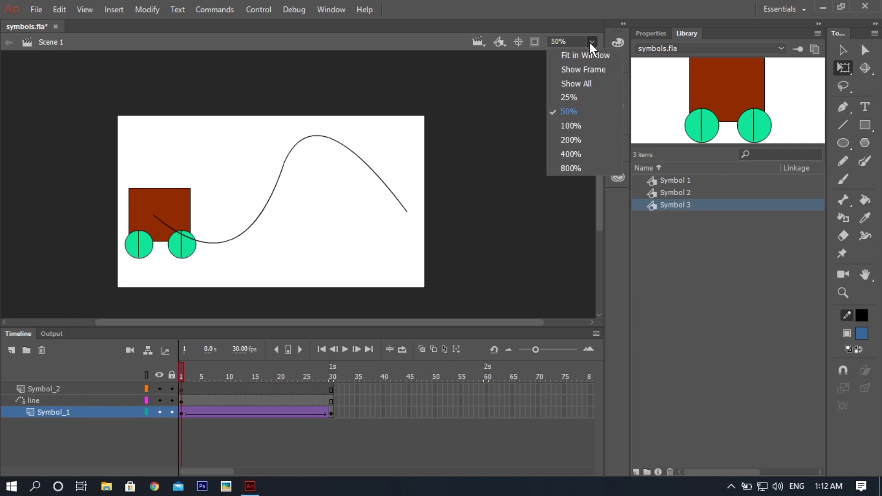
left_click(580, 70)
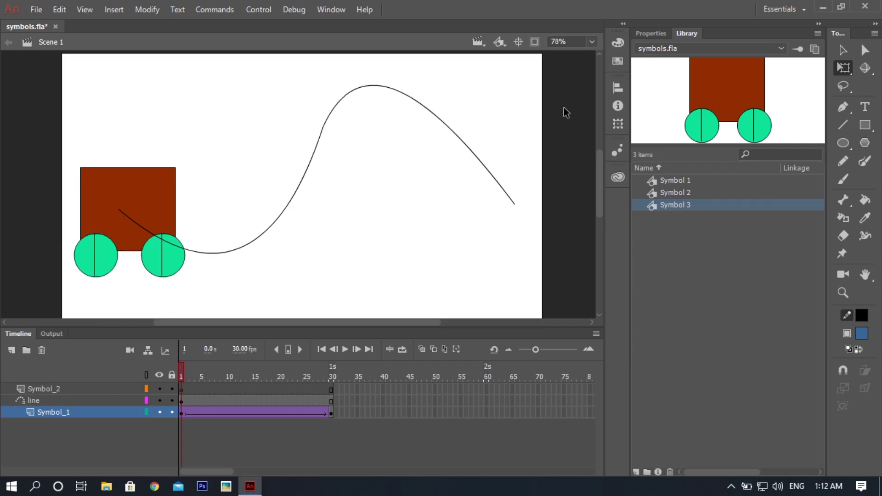